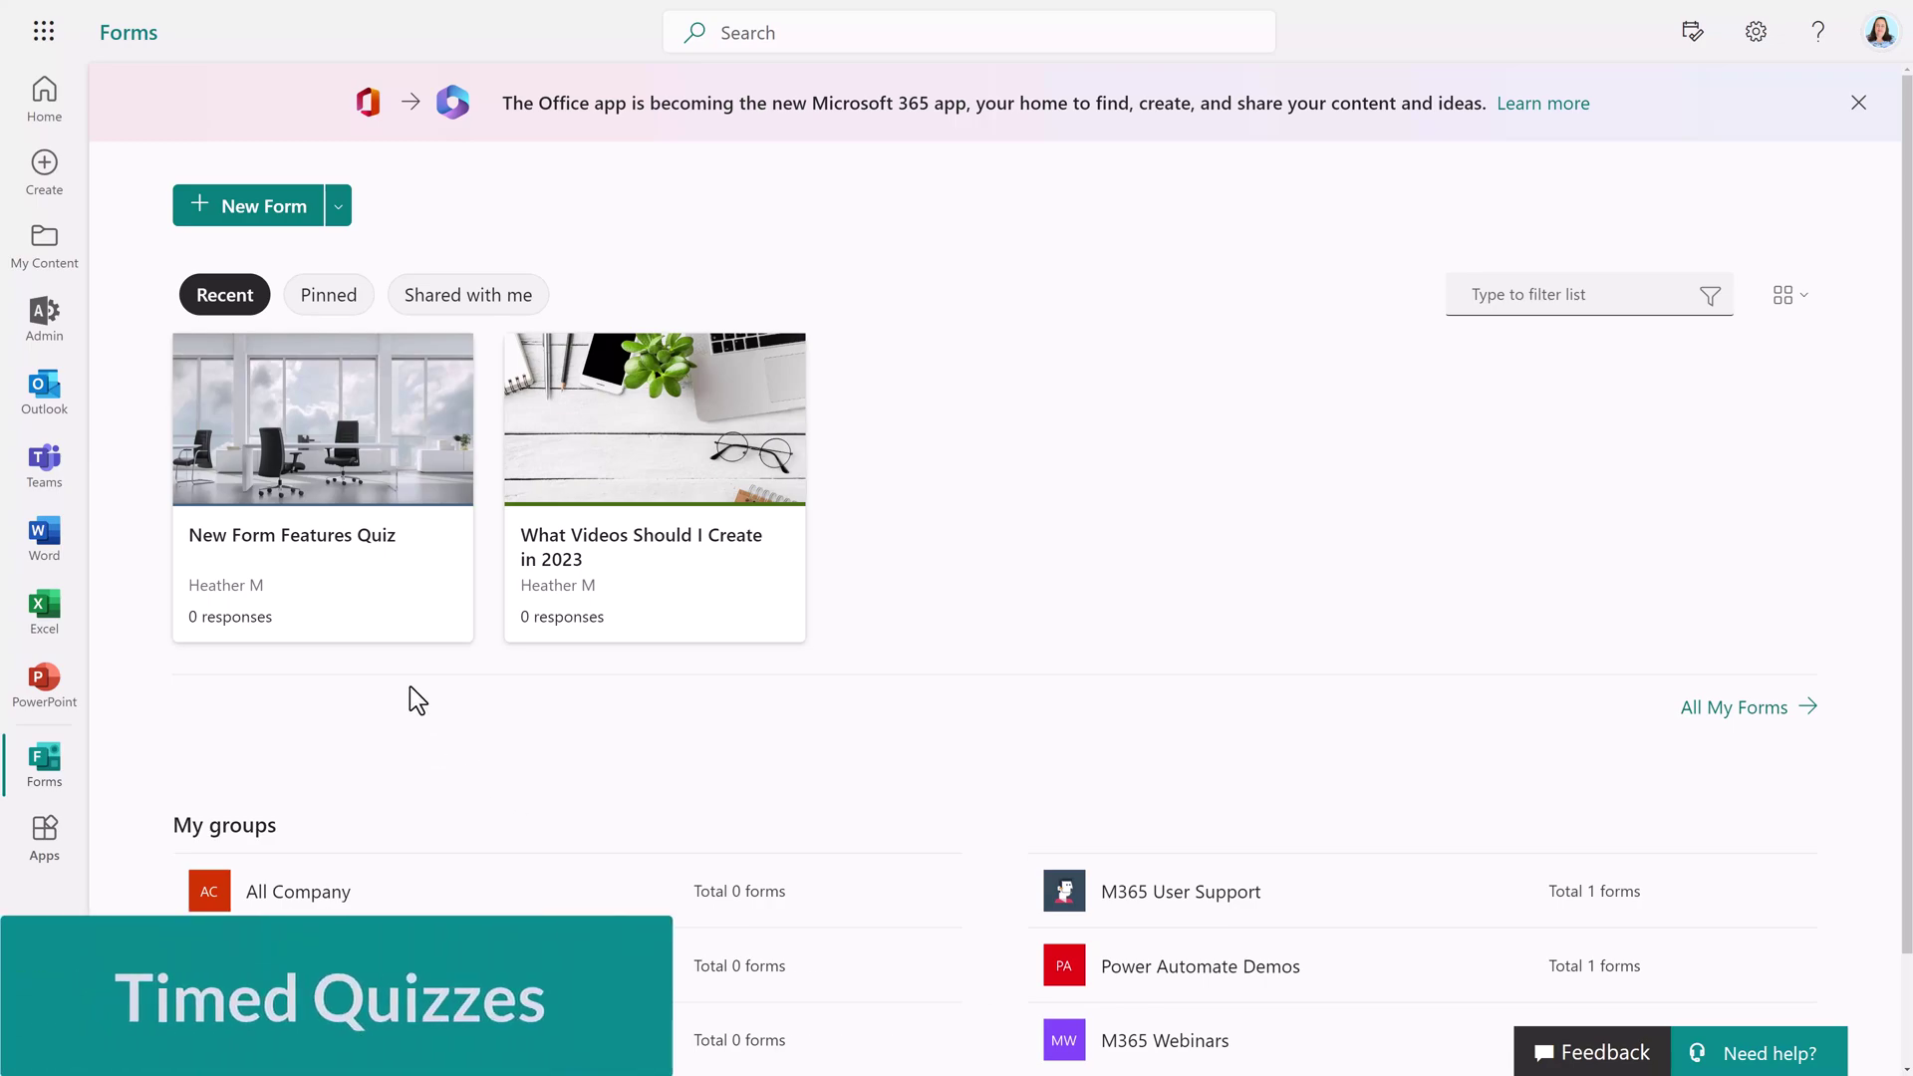
Open the New Form Features Quiz and show its more-options menu
click(373, 612)
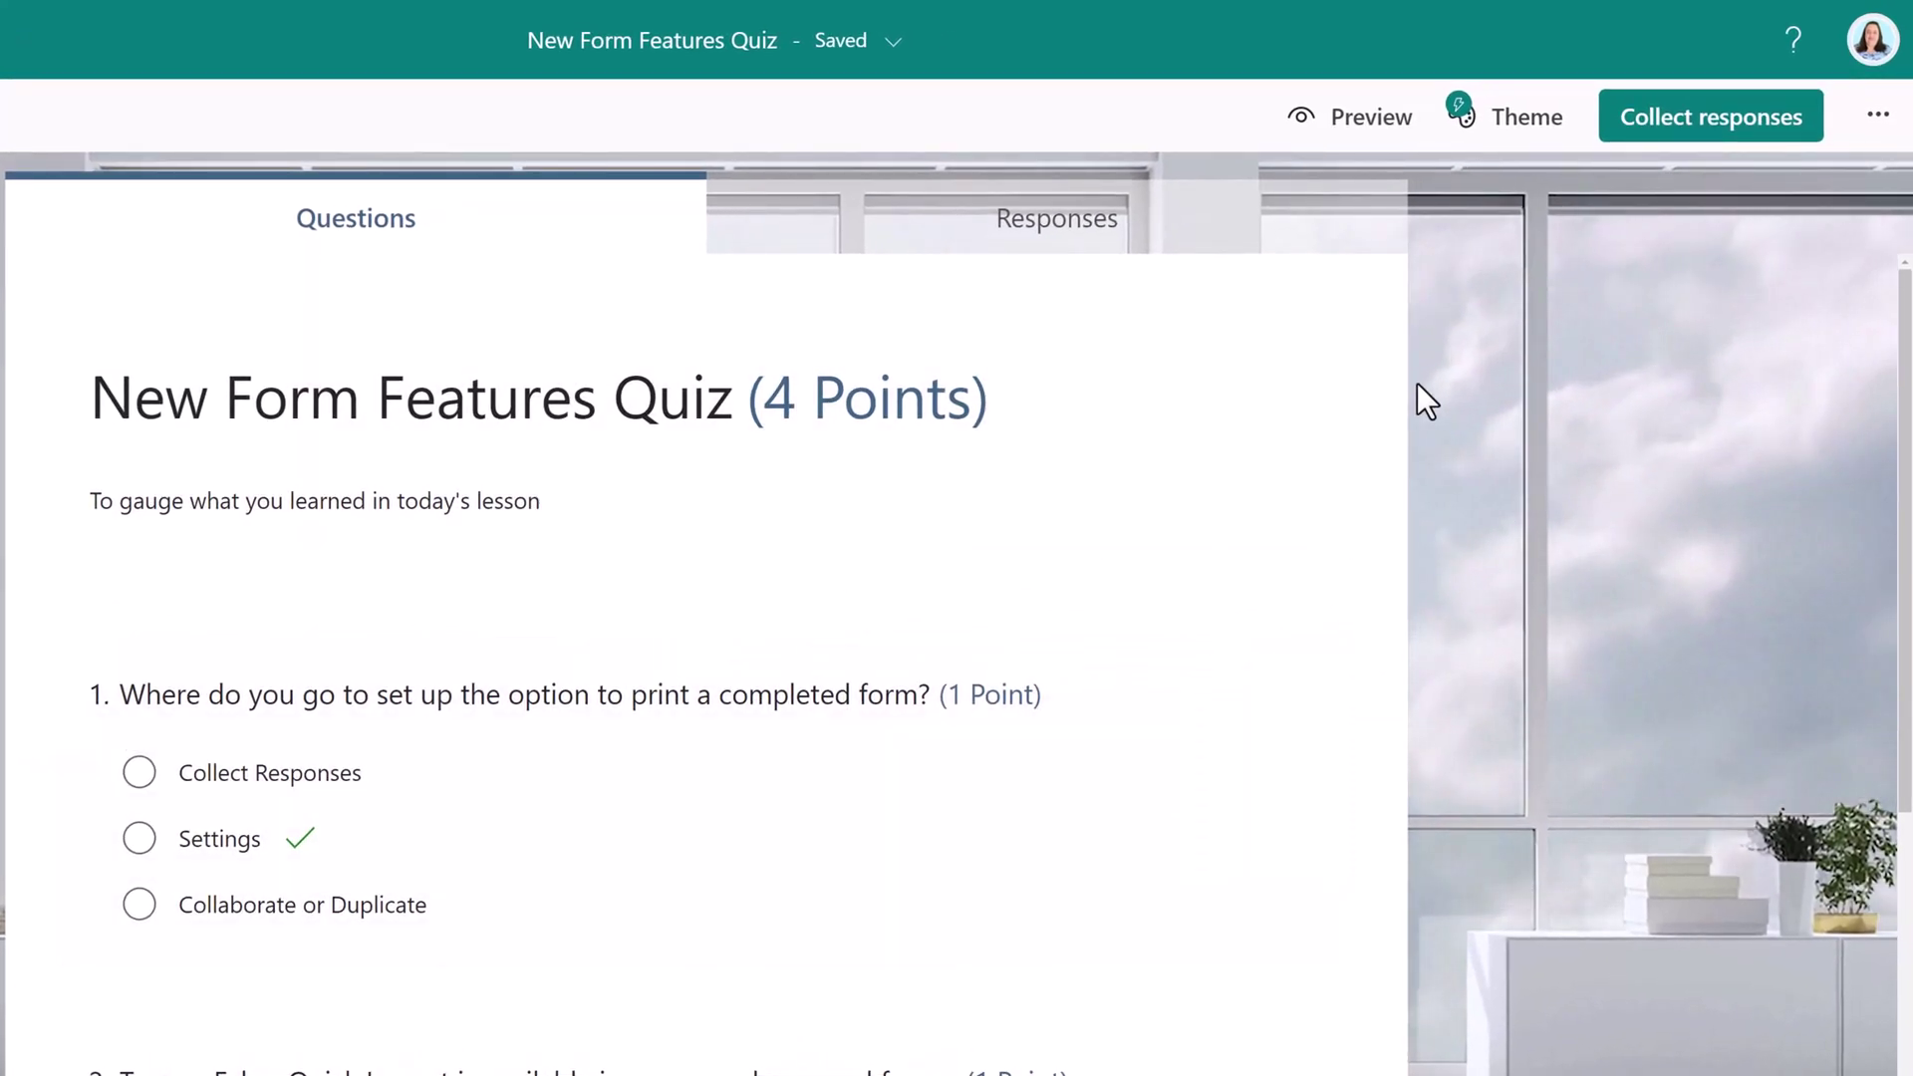
click(1880, 121)
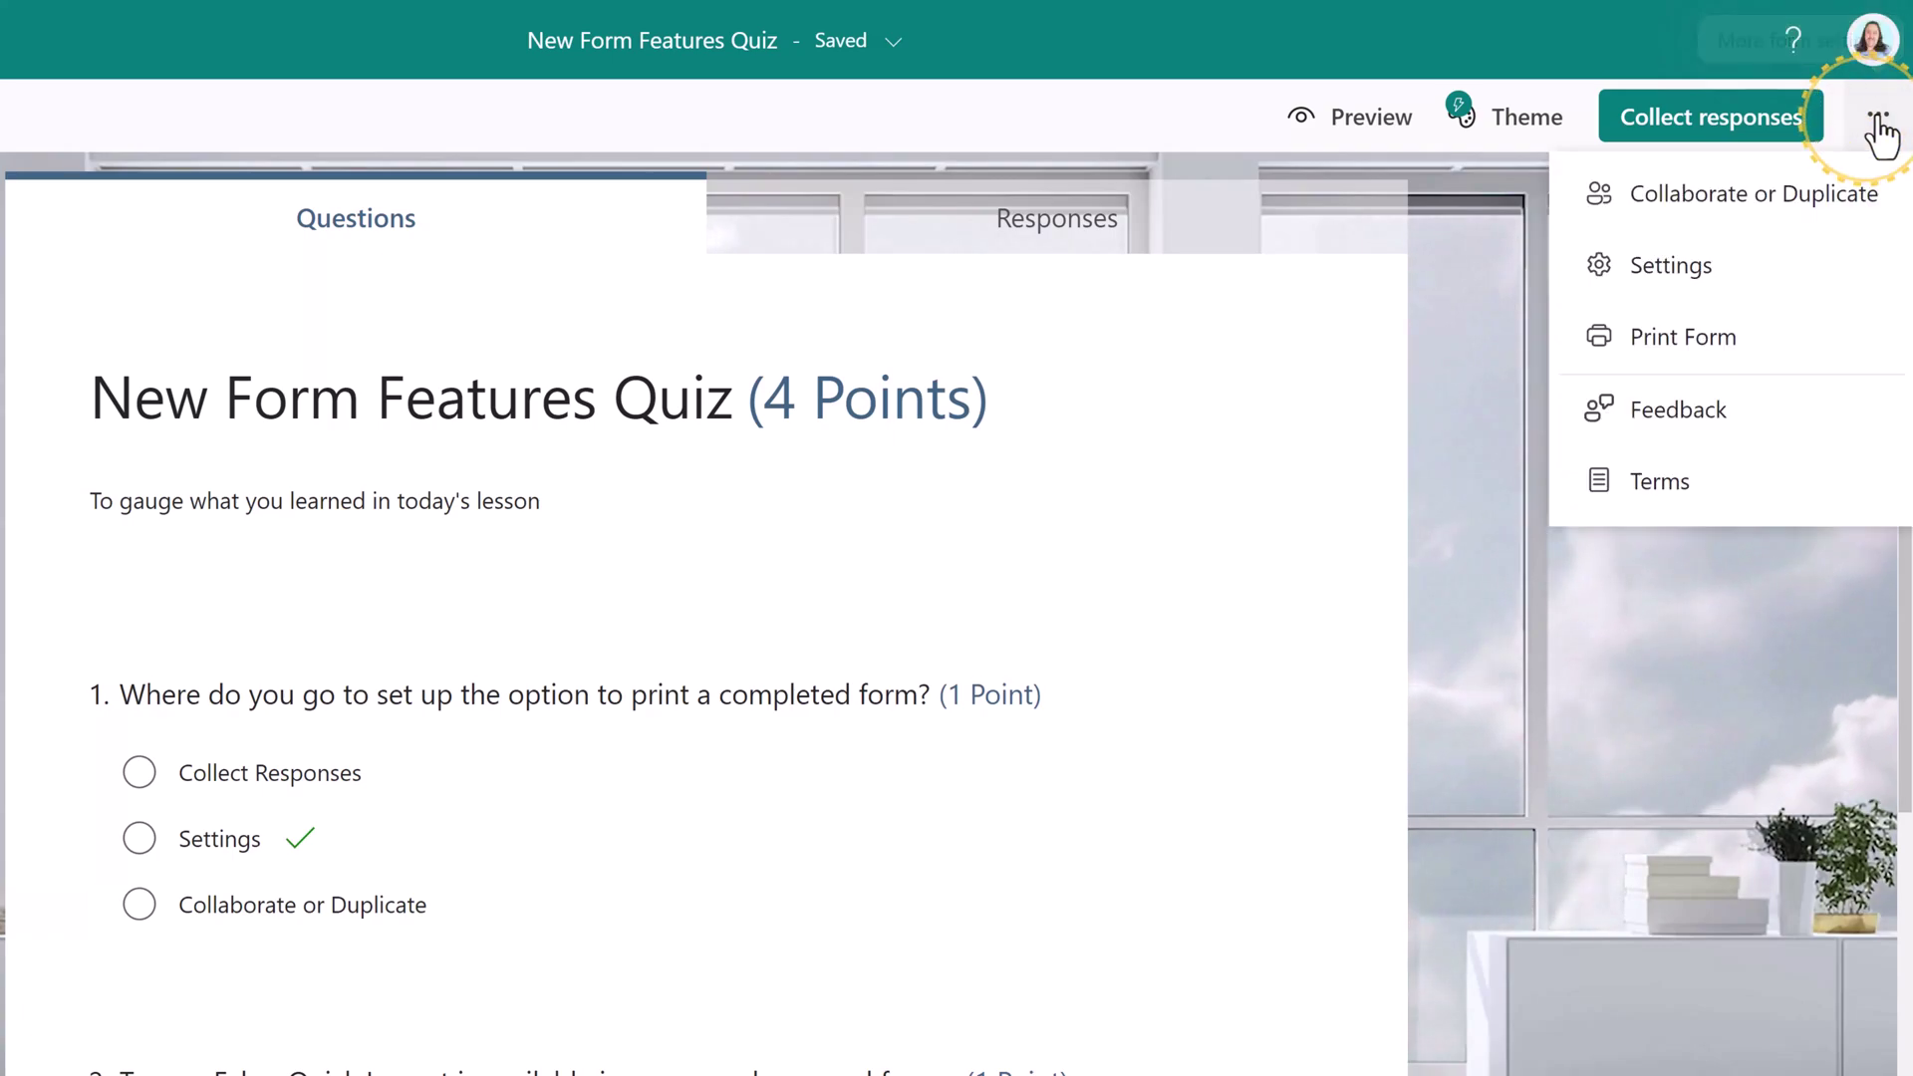
In Settings, turn on a time duration for the quiz and change 30 minutes to 2
click(1670, 273)
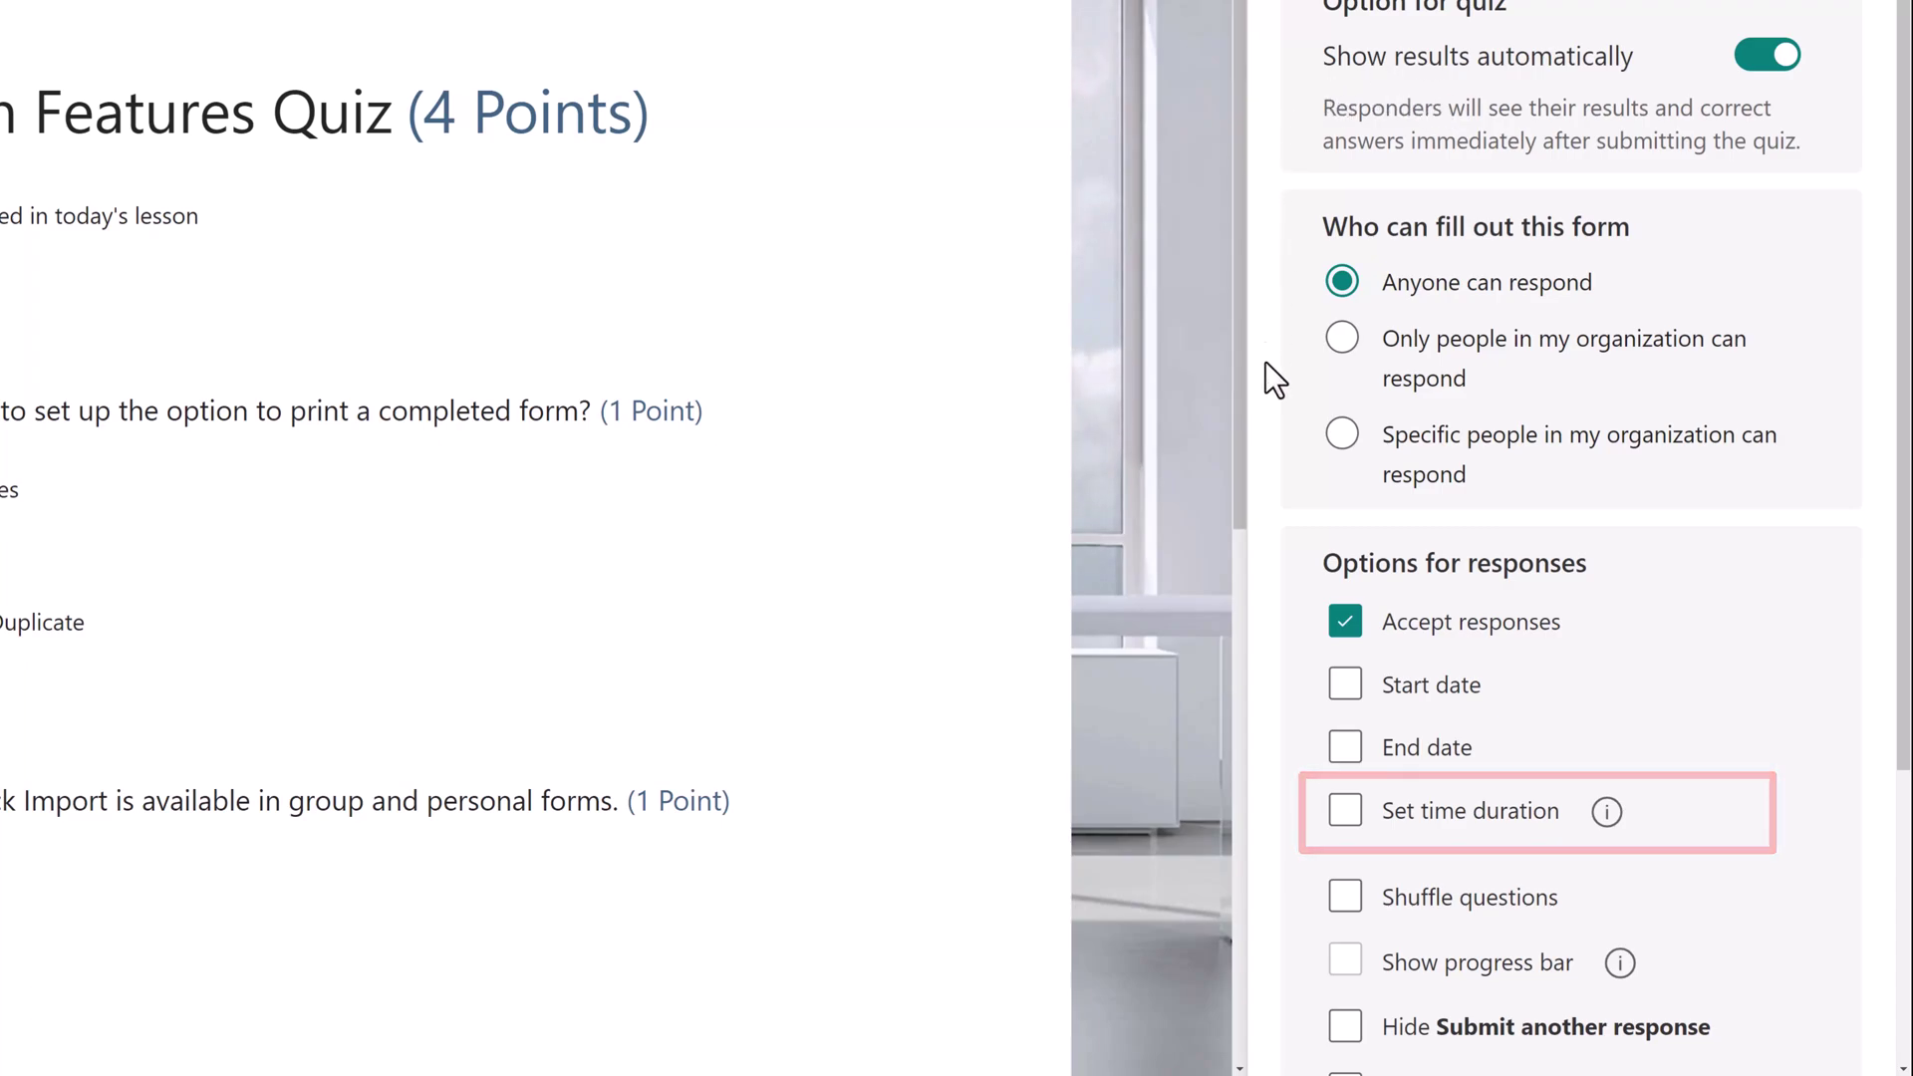
scroll(1286, 438, down, 2)
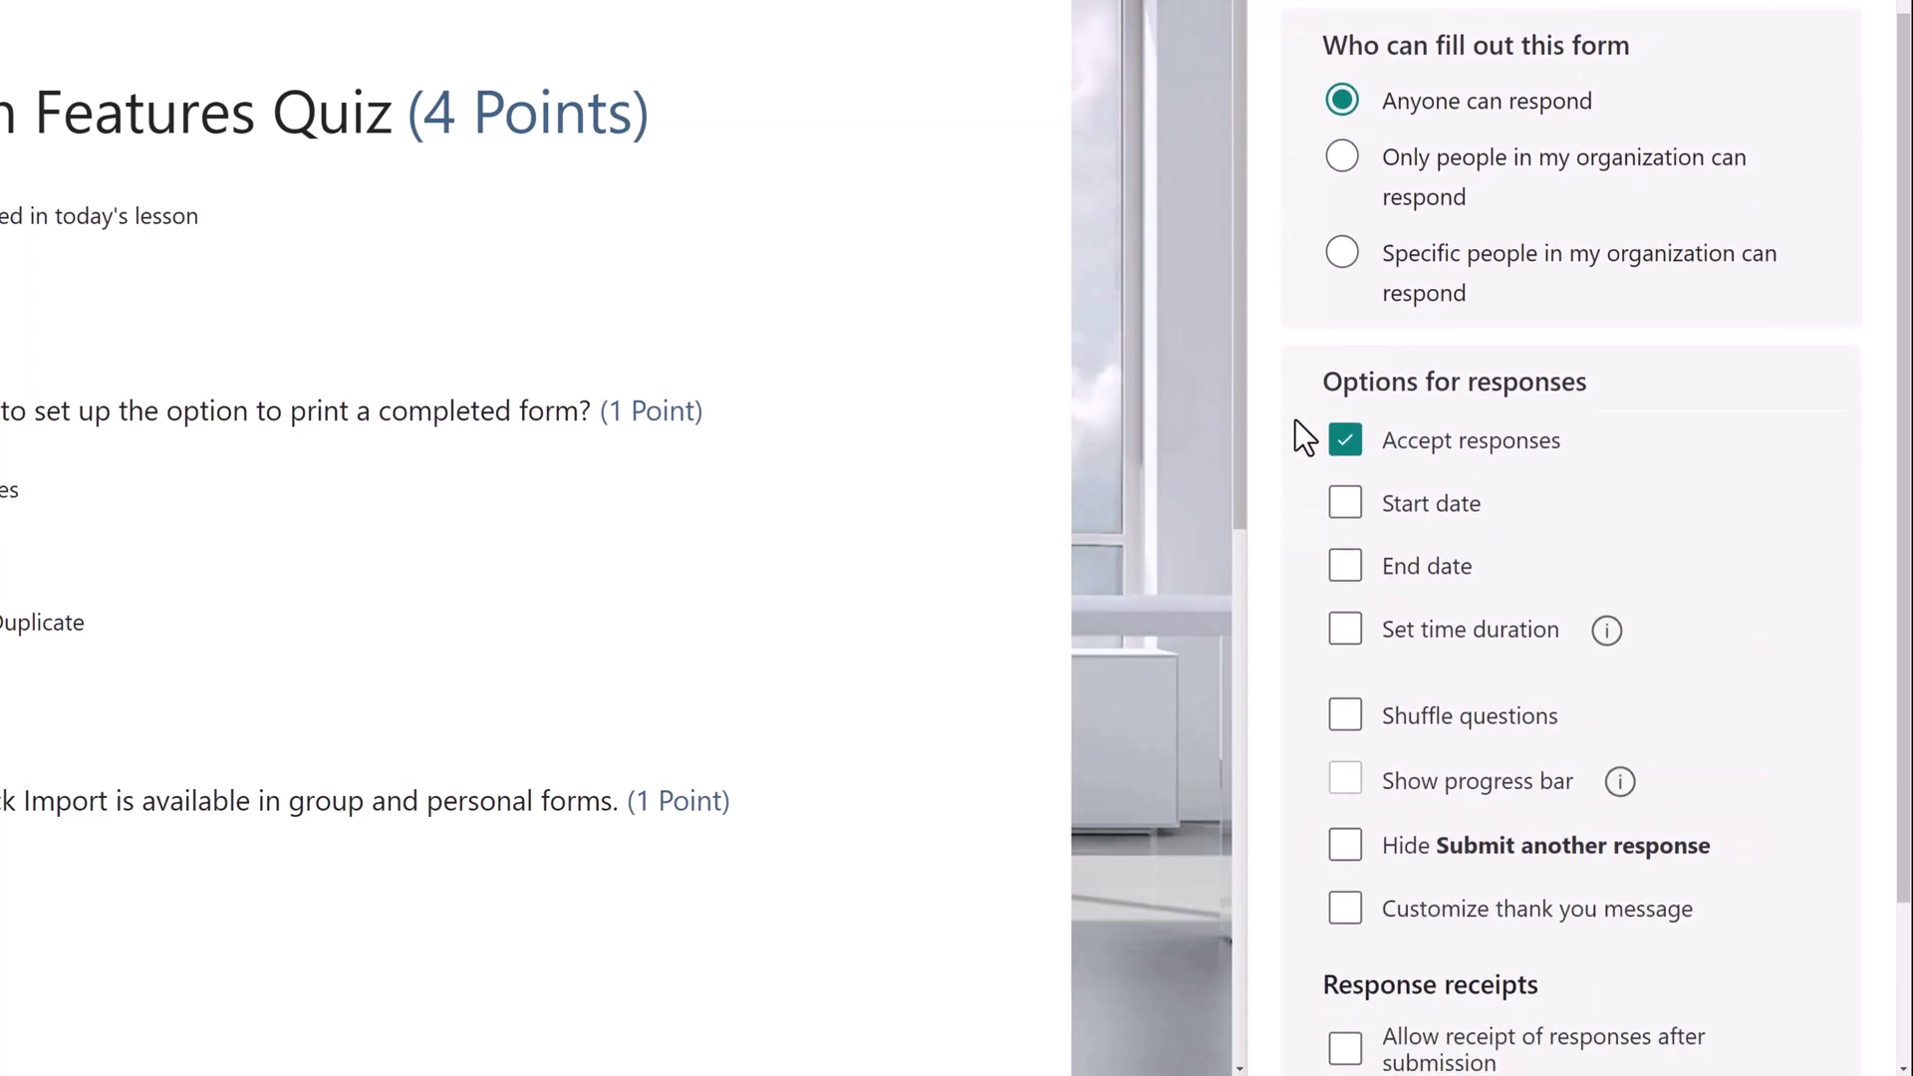
scroll(1296, 439, down, 2)
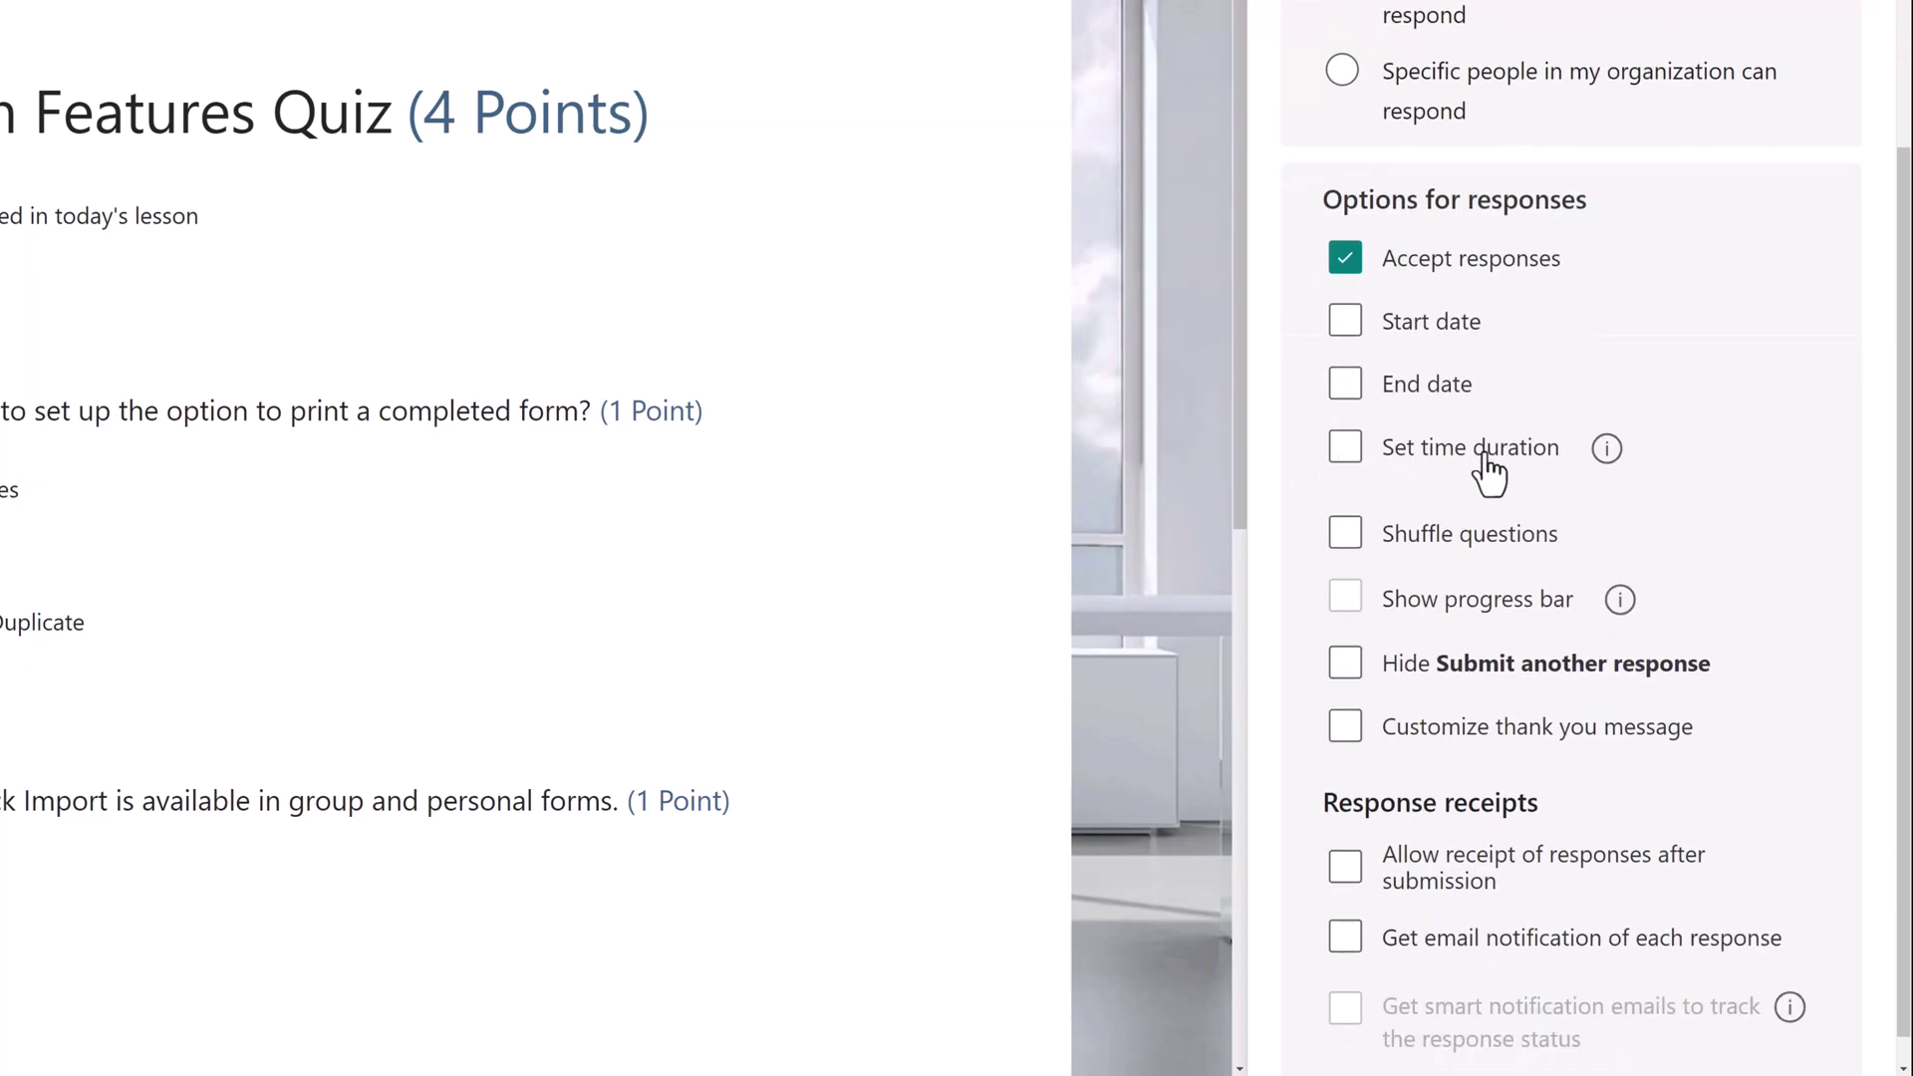
mouse_move(1603, 460)
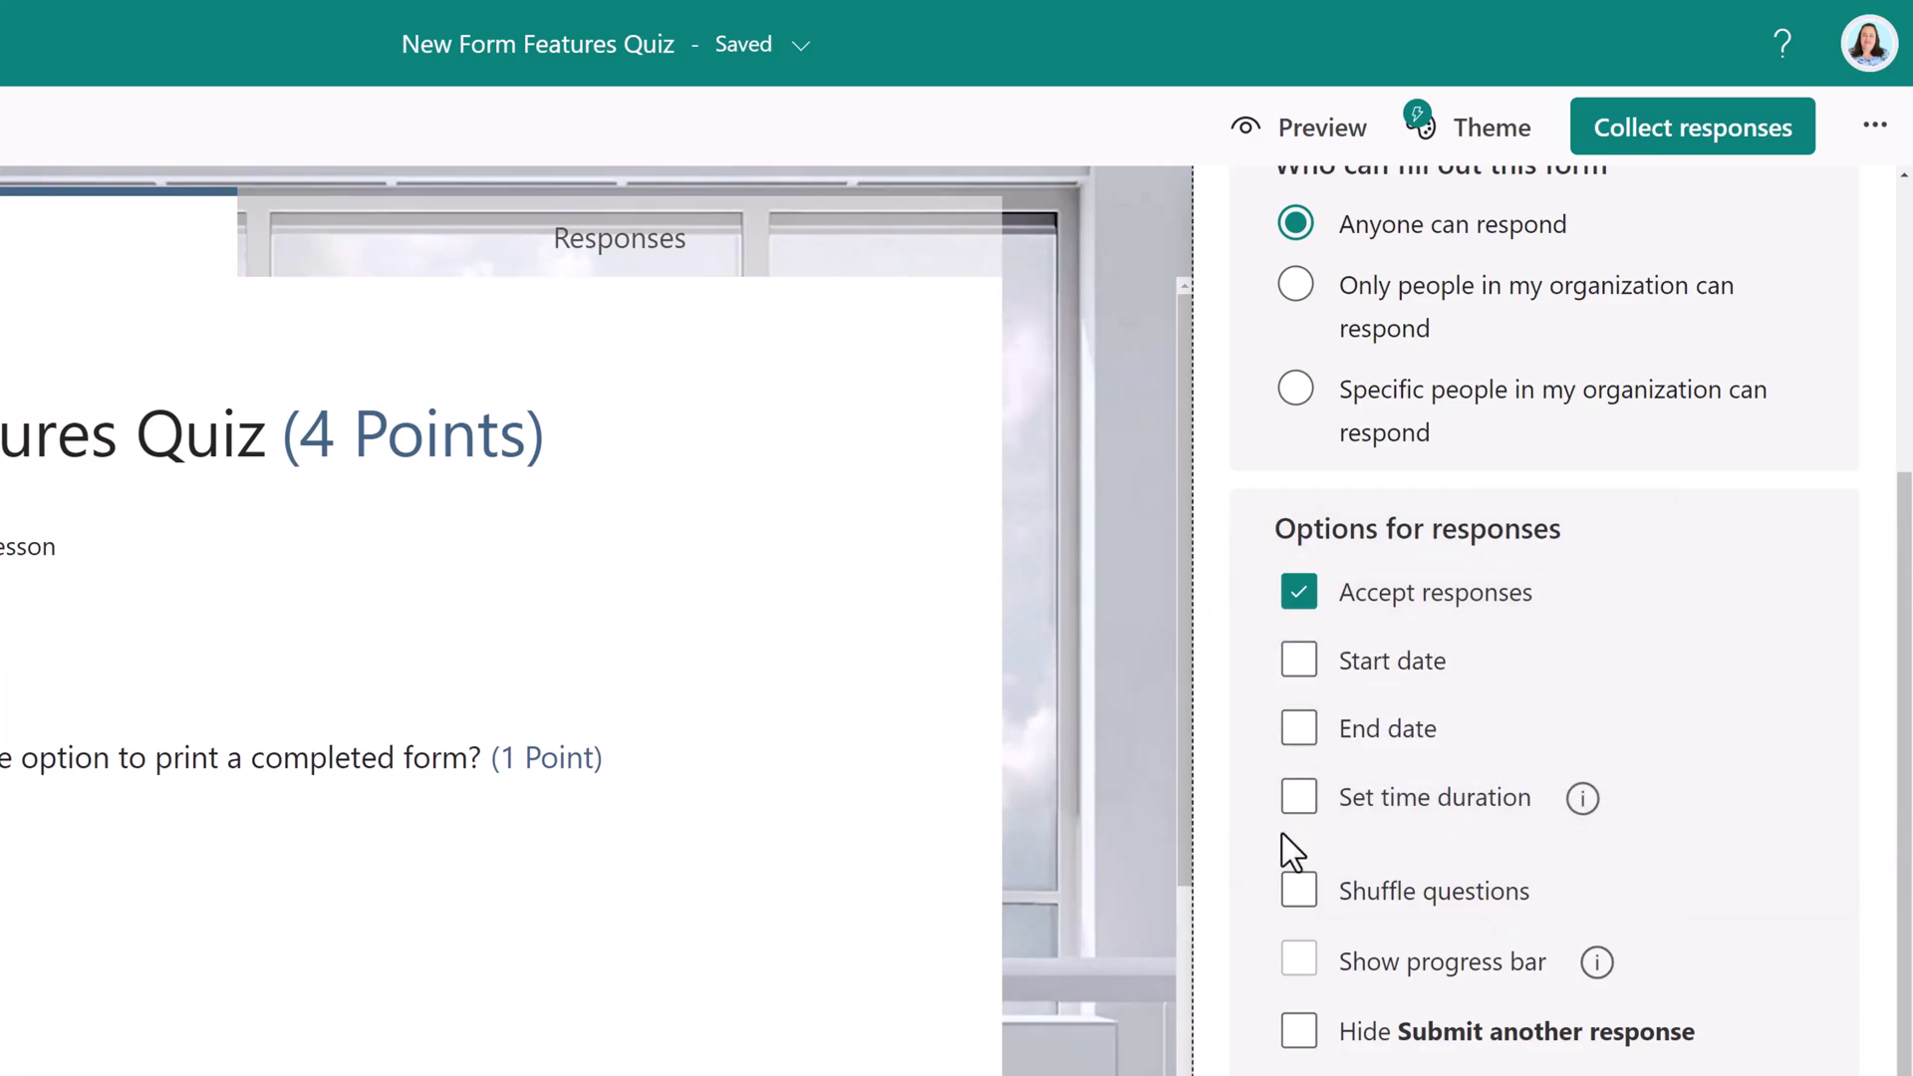
click(1299, 809)
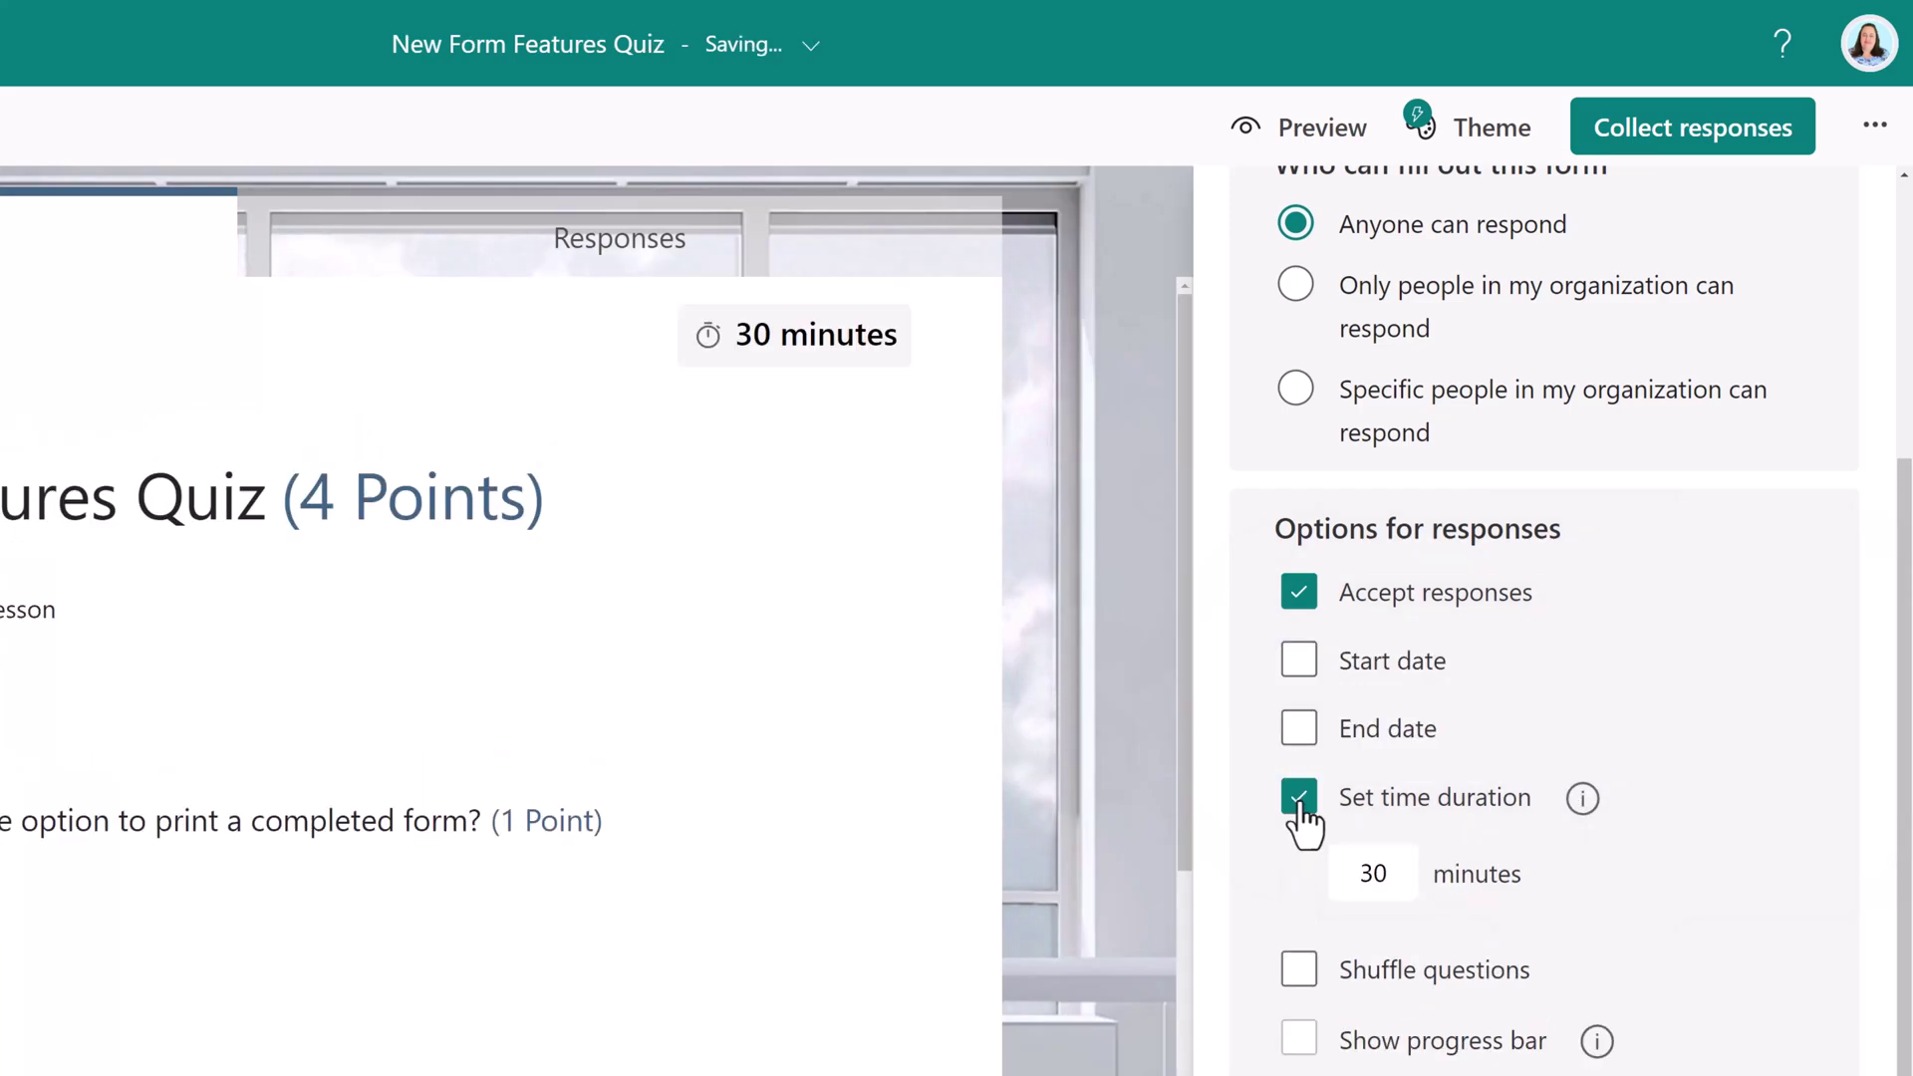
double_click(1385, 876)
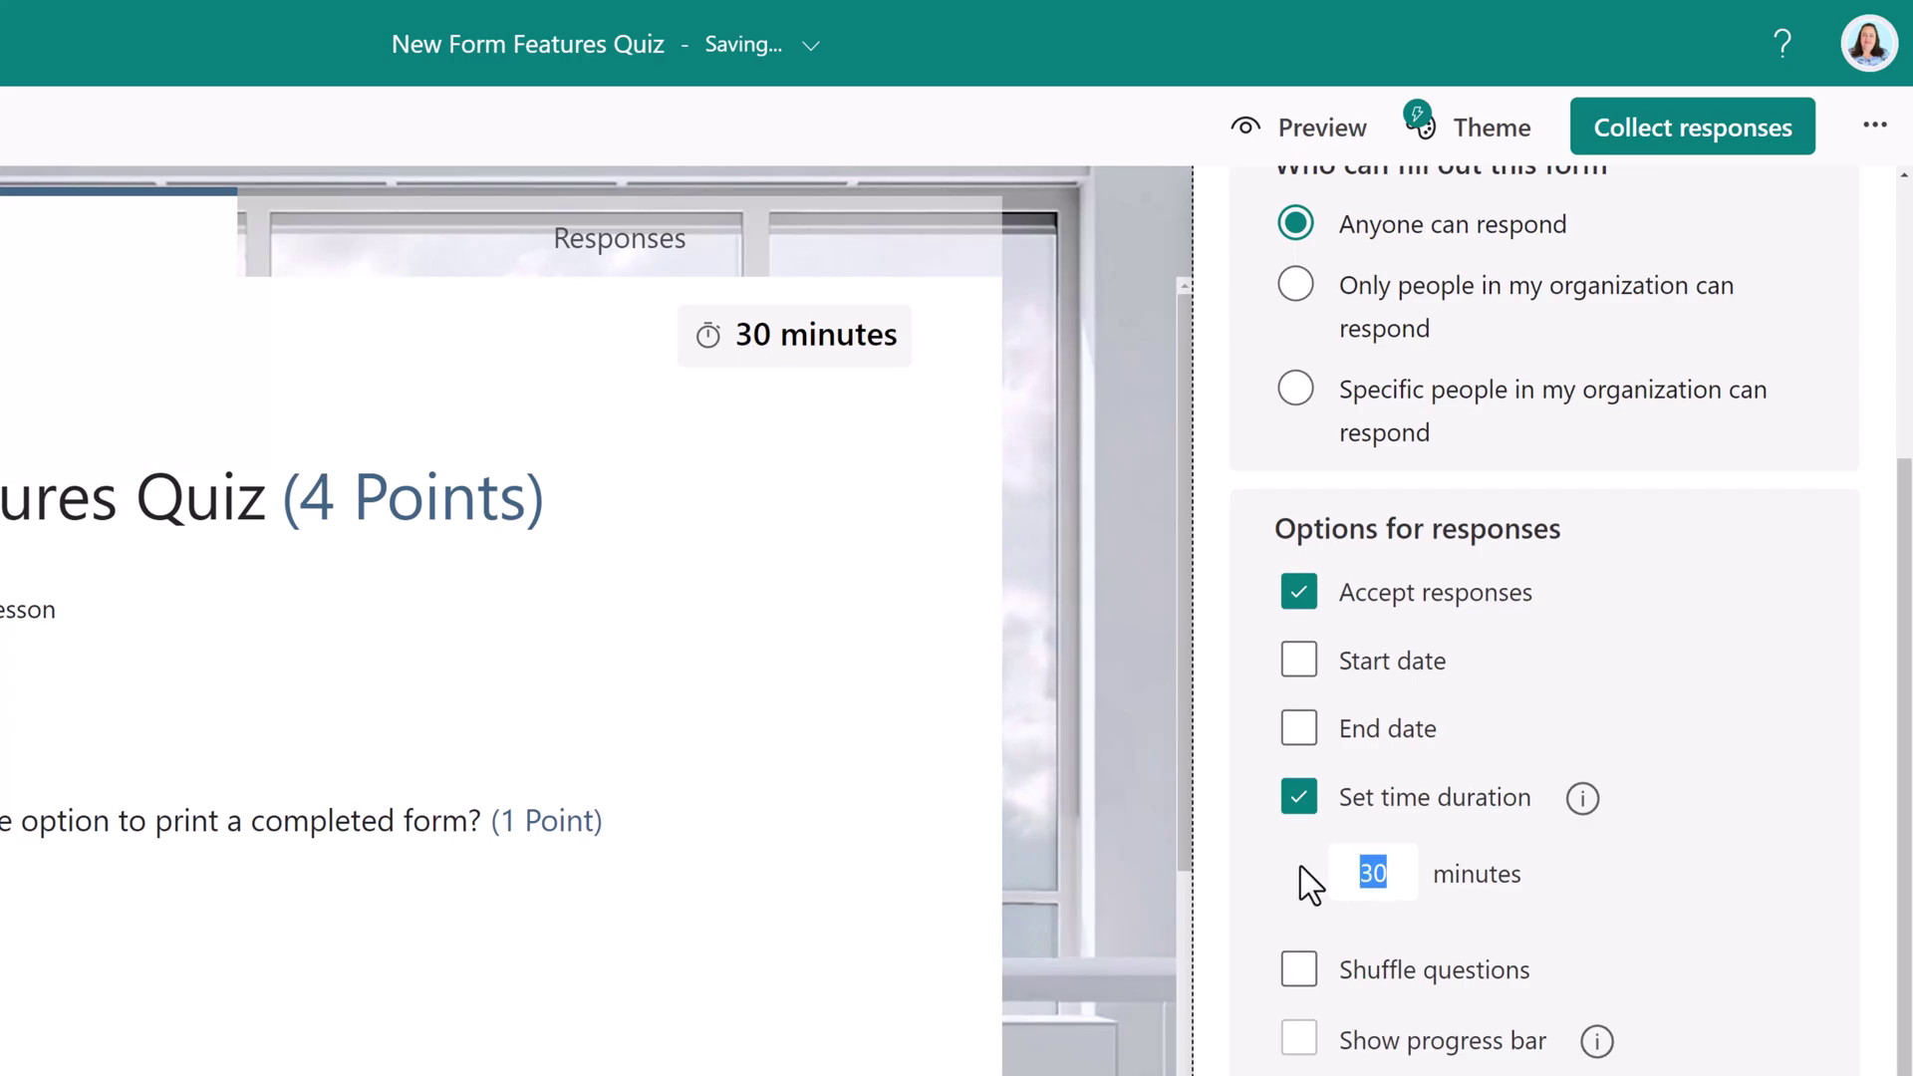
text(2)
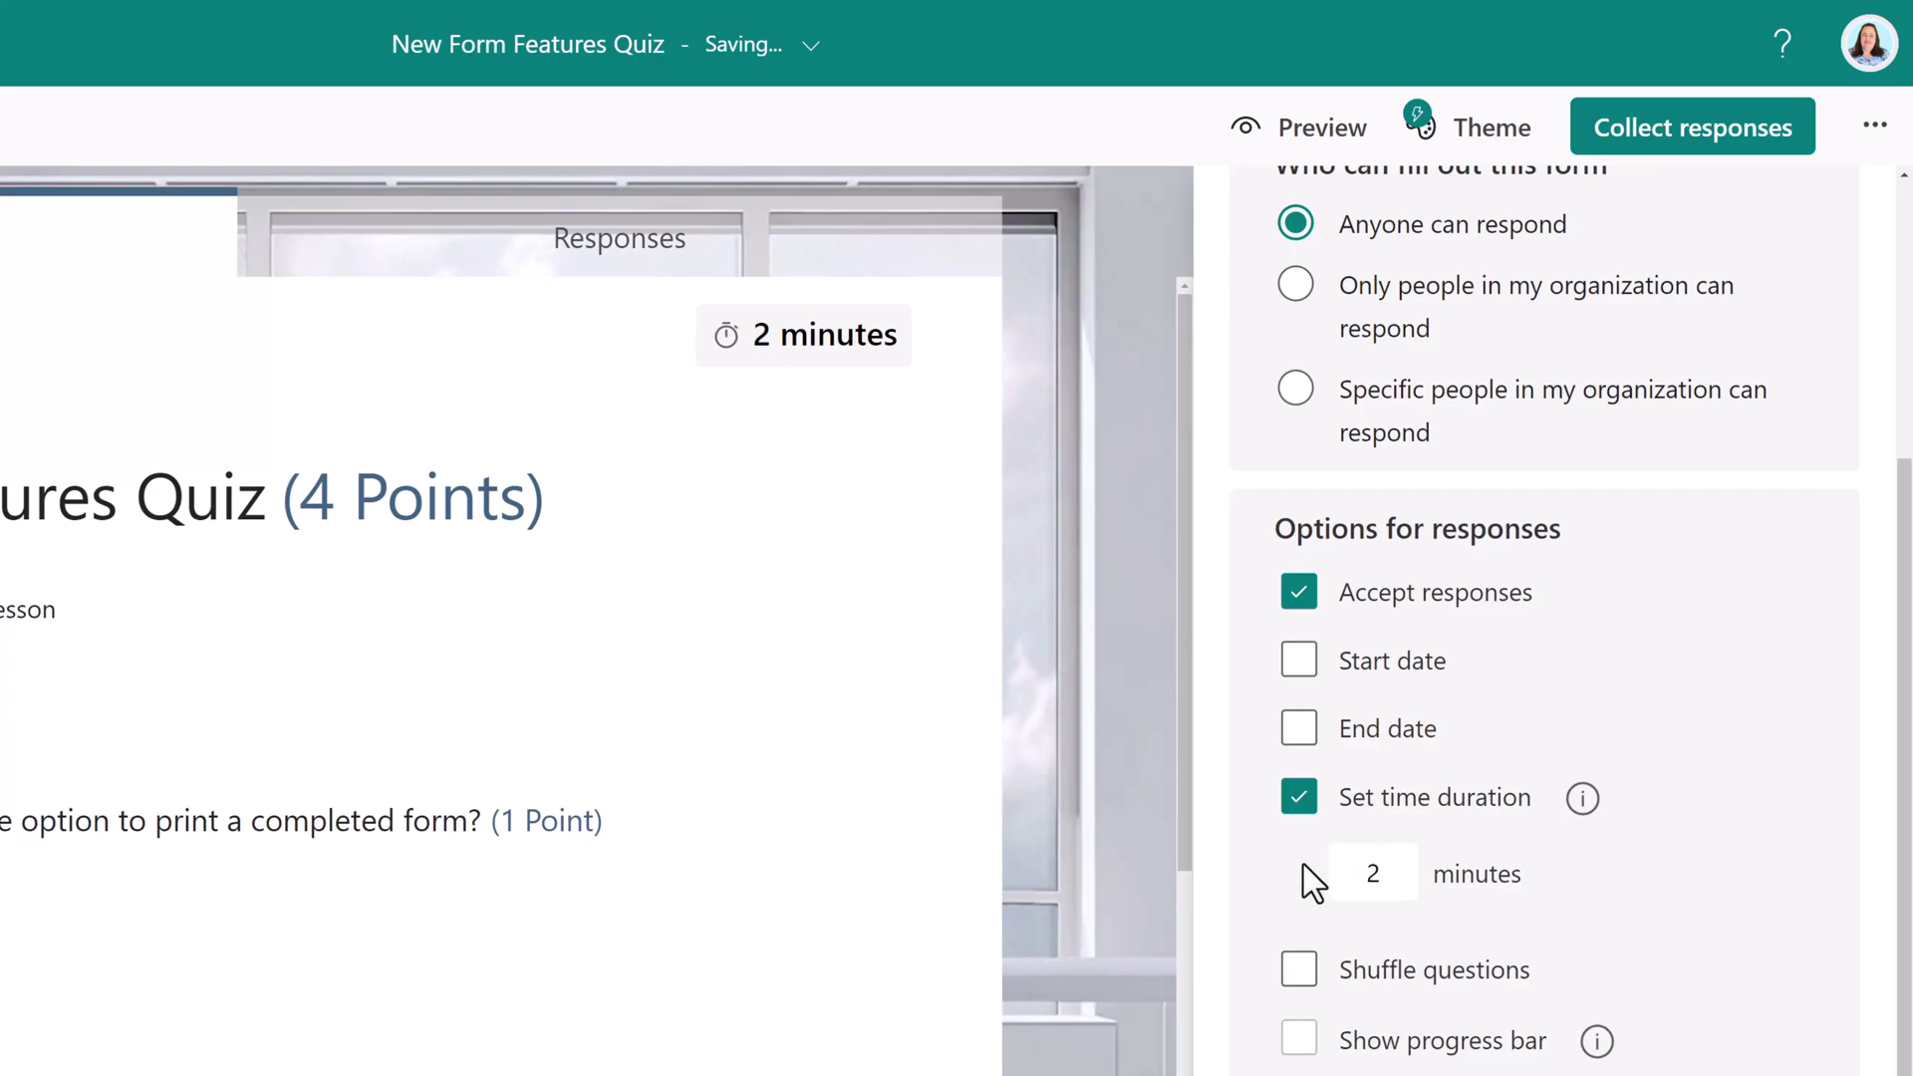
click(1682, 910)
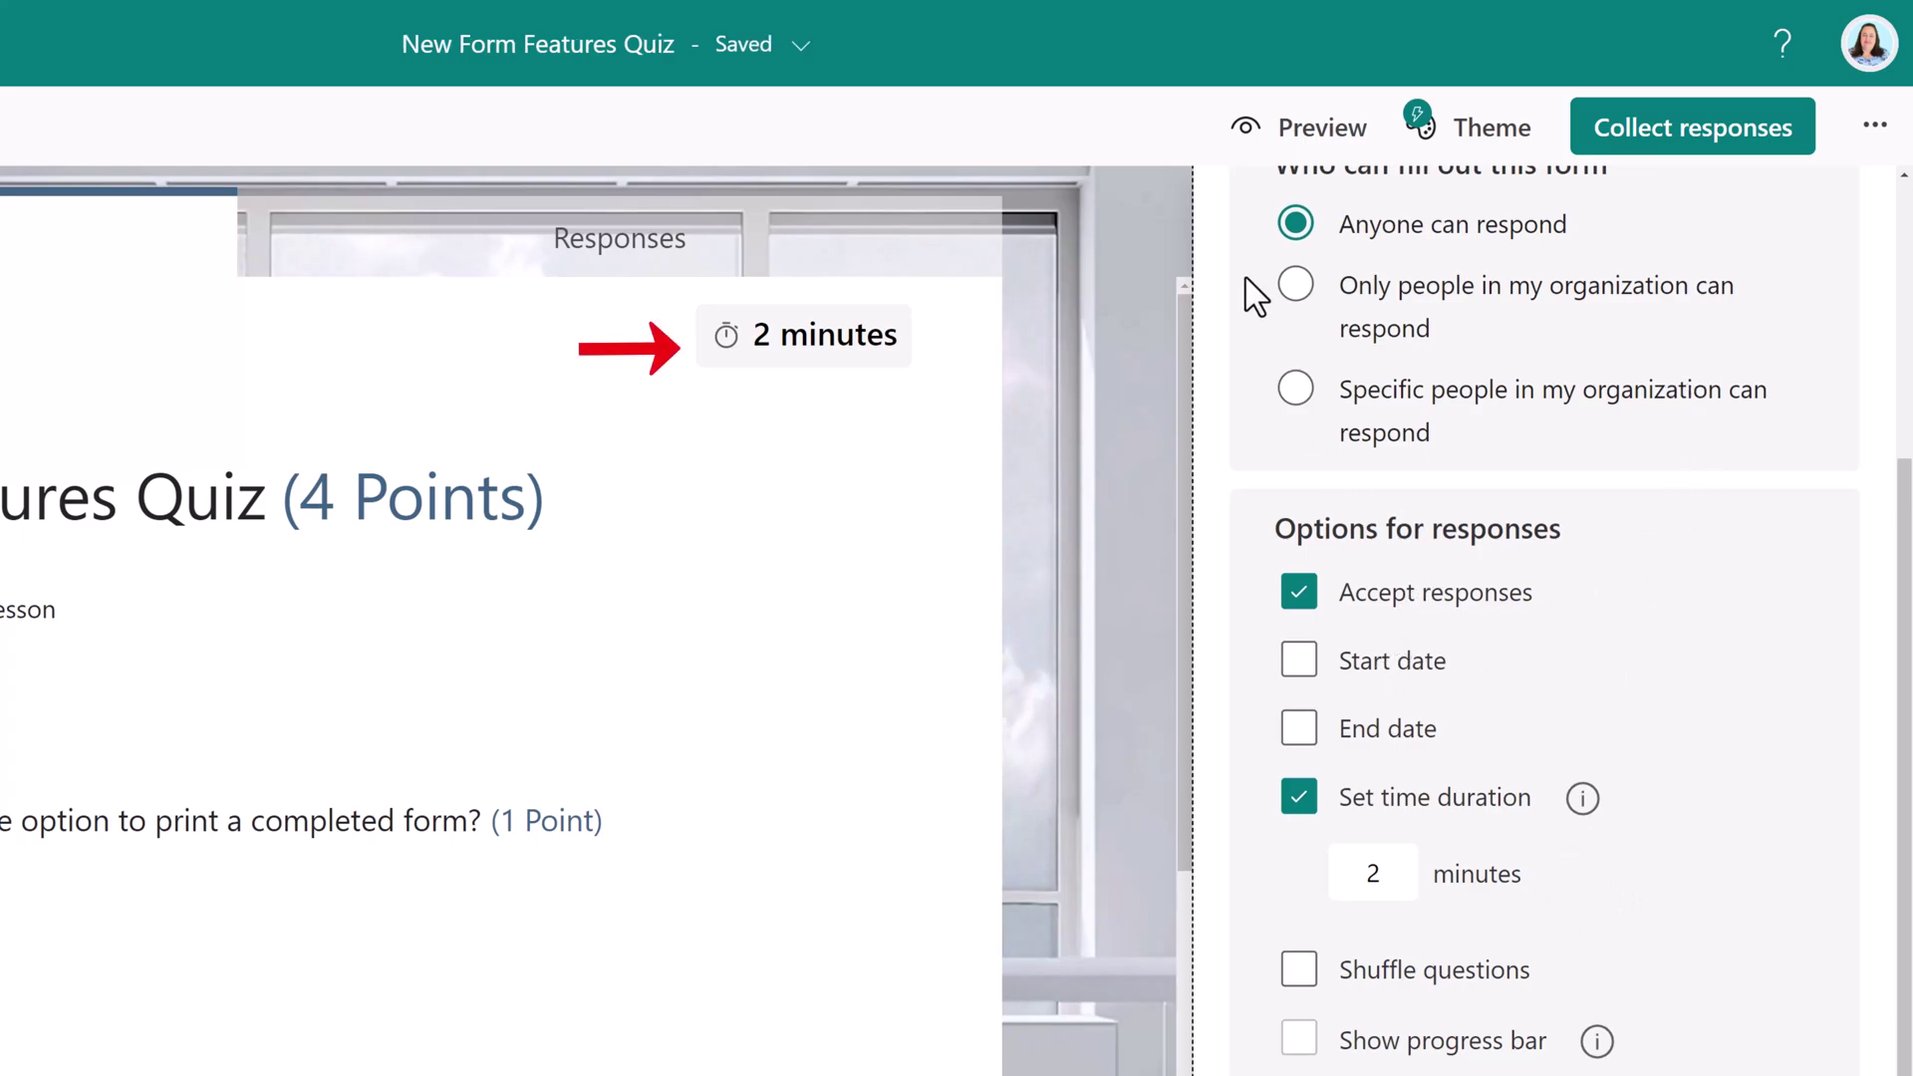
Close the settings and preview the quiz as a respondent
click(1166, 165)
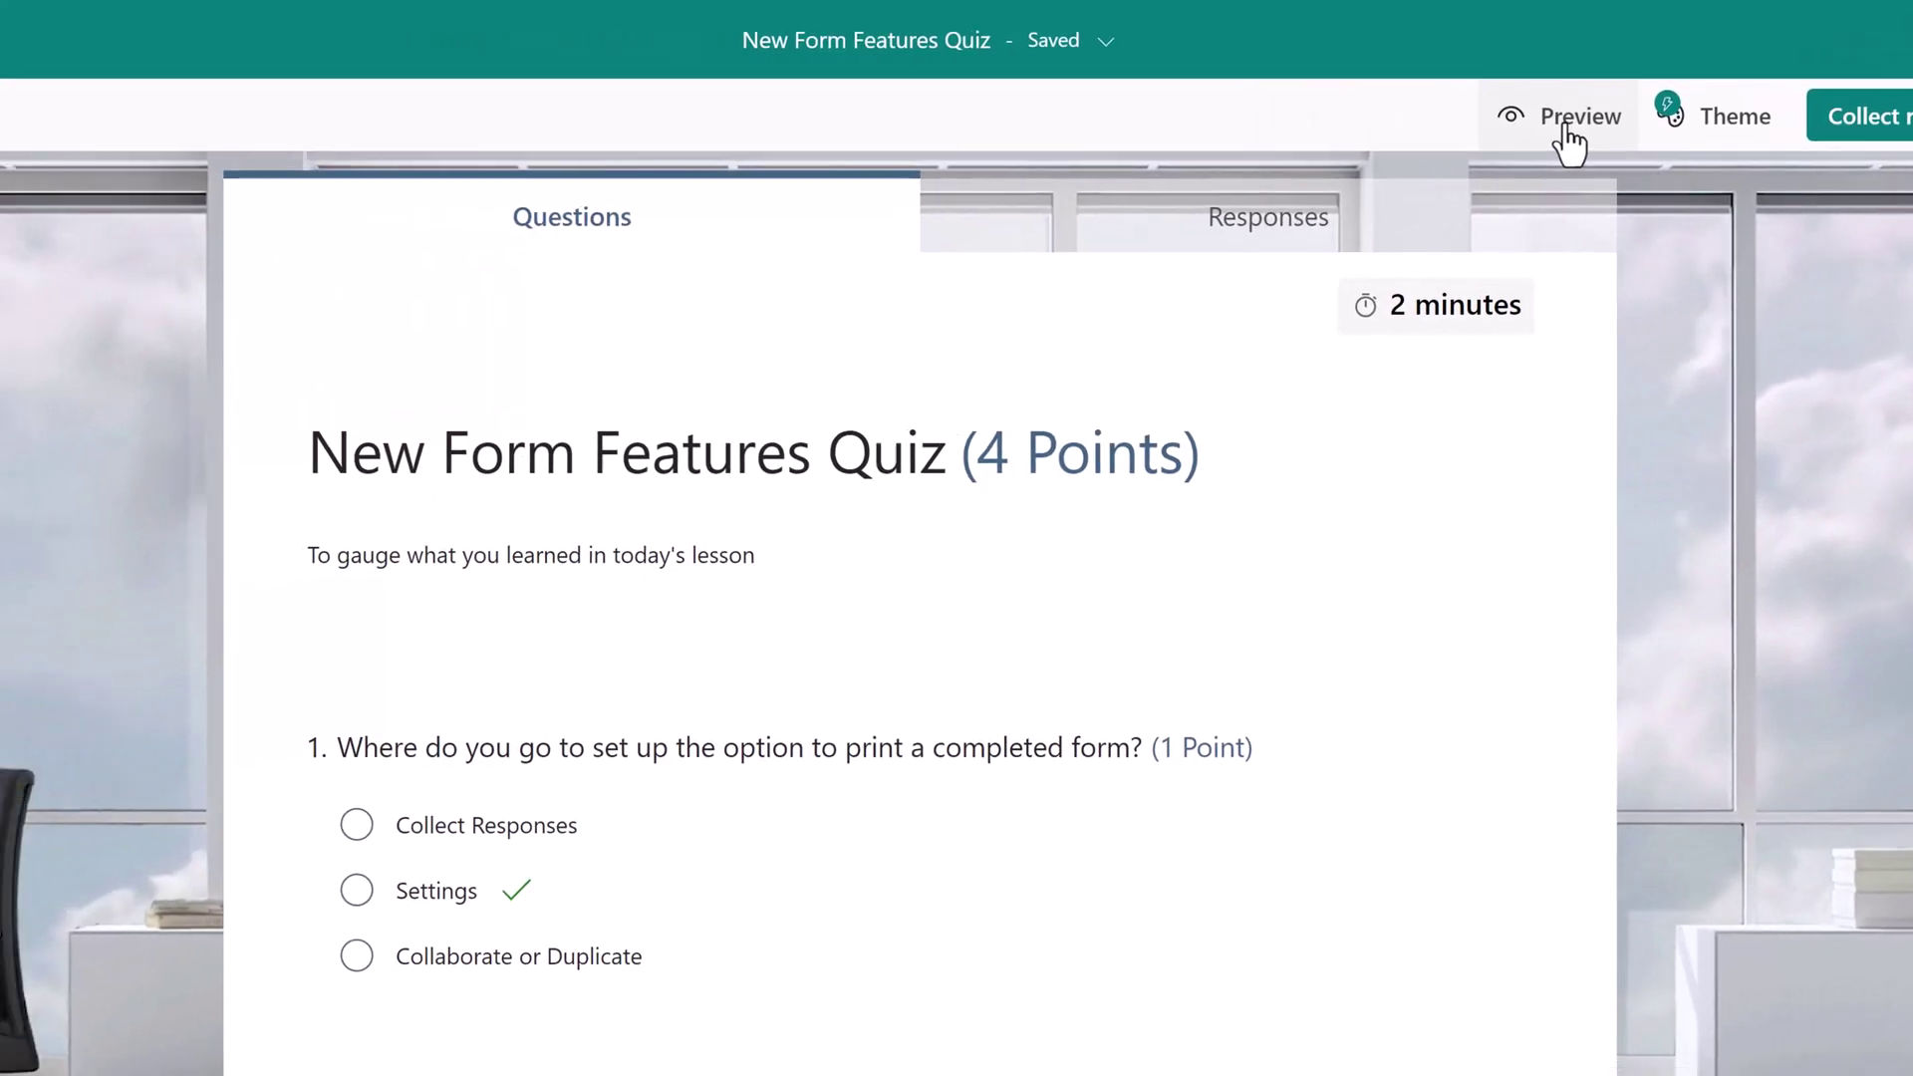
click(1307, 139)
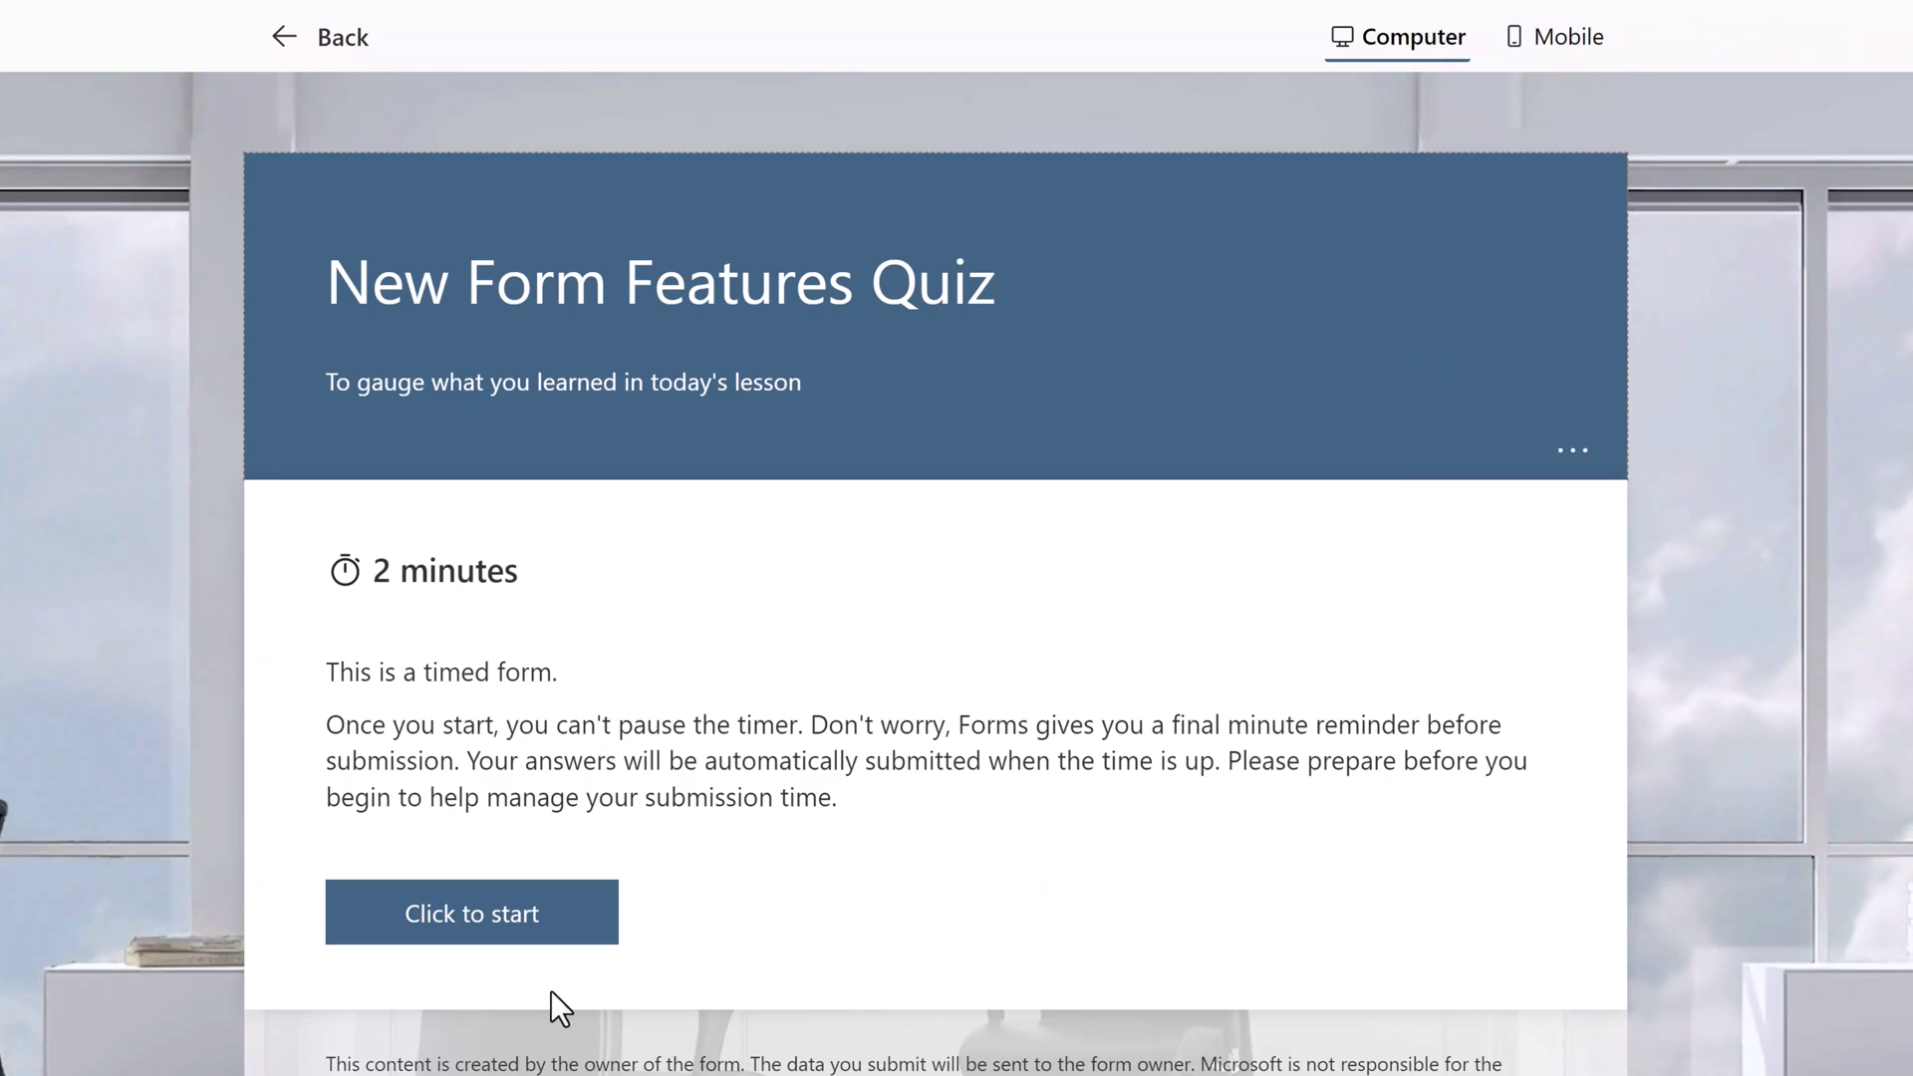
Start the timed quiz and answer Settings, False, Yes and Collect Responses
click(559, 929)
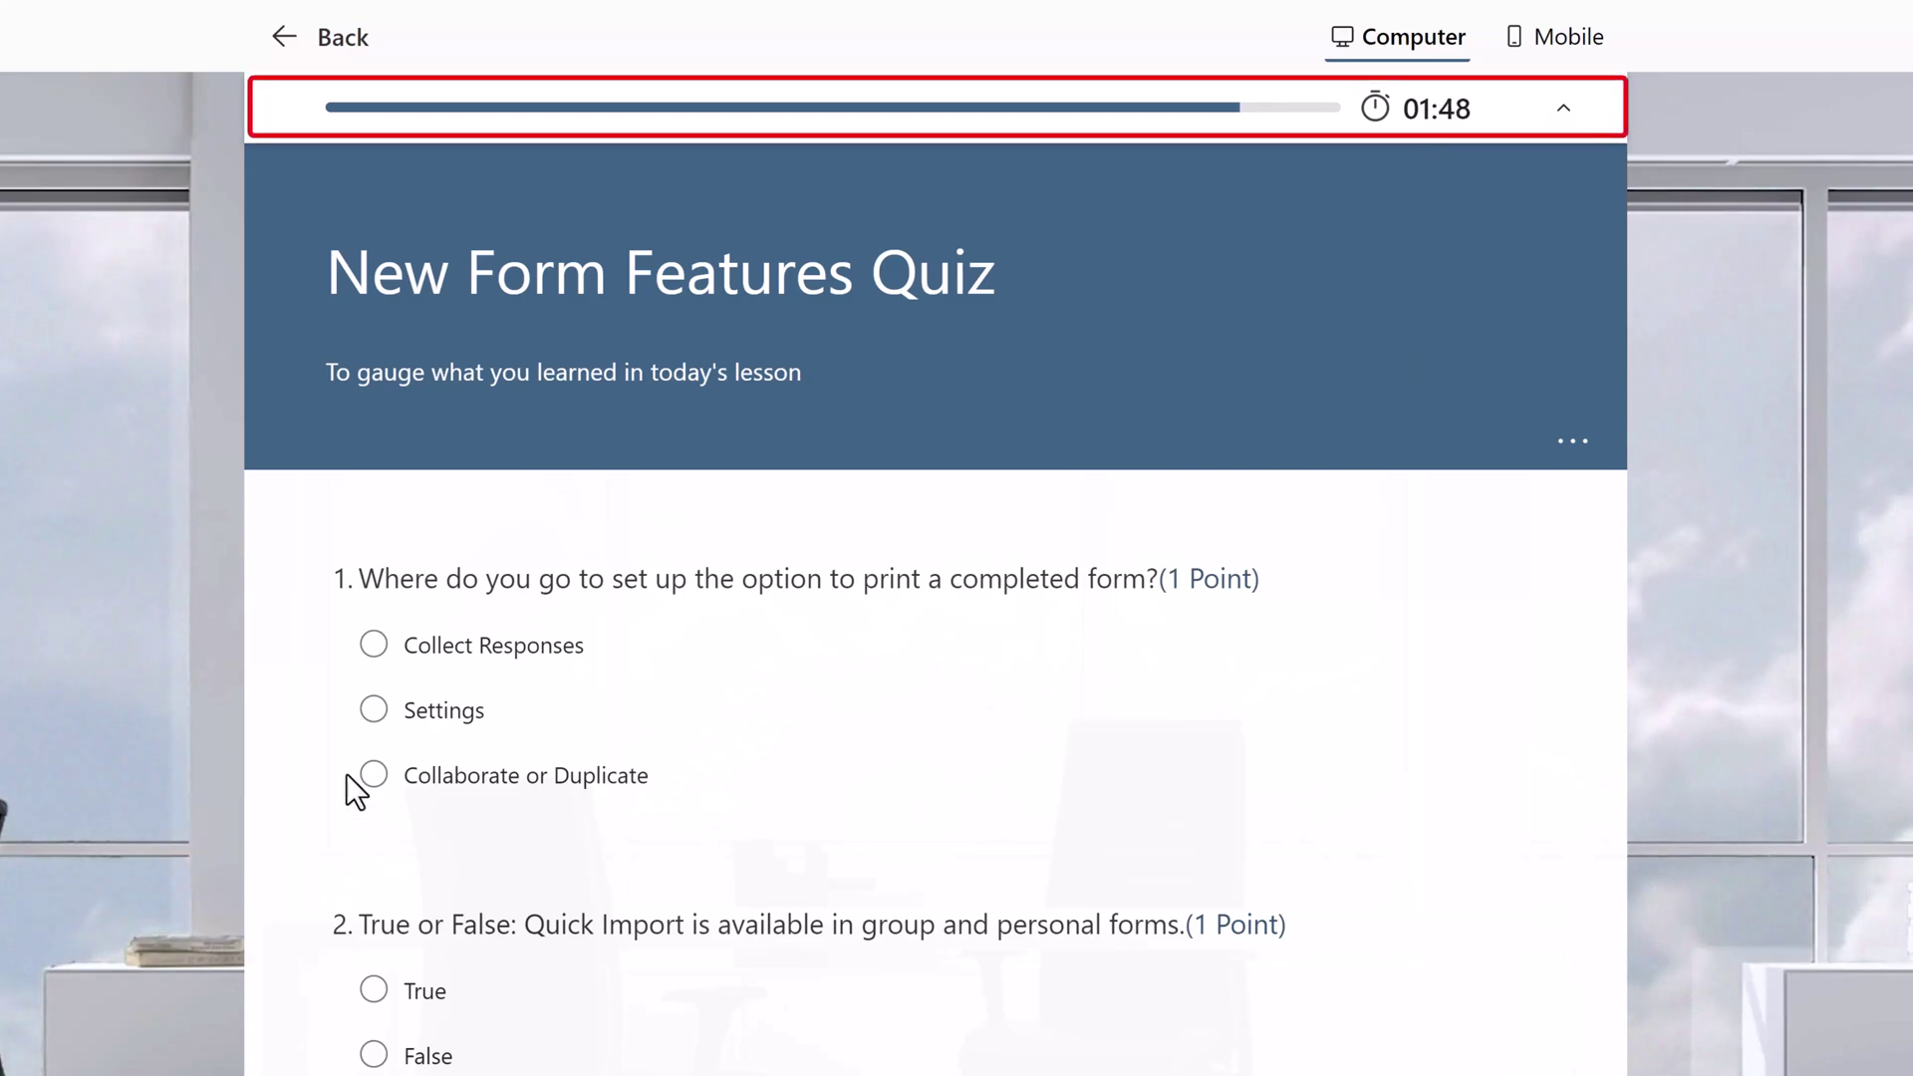
click(374, 710)
scroll(795, 863, down, 5)
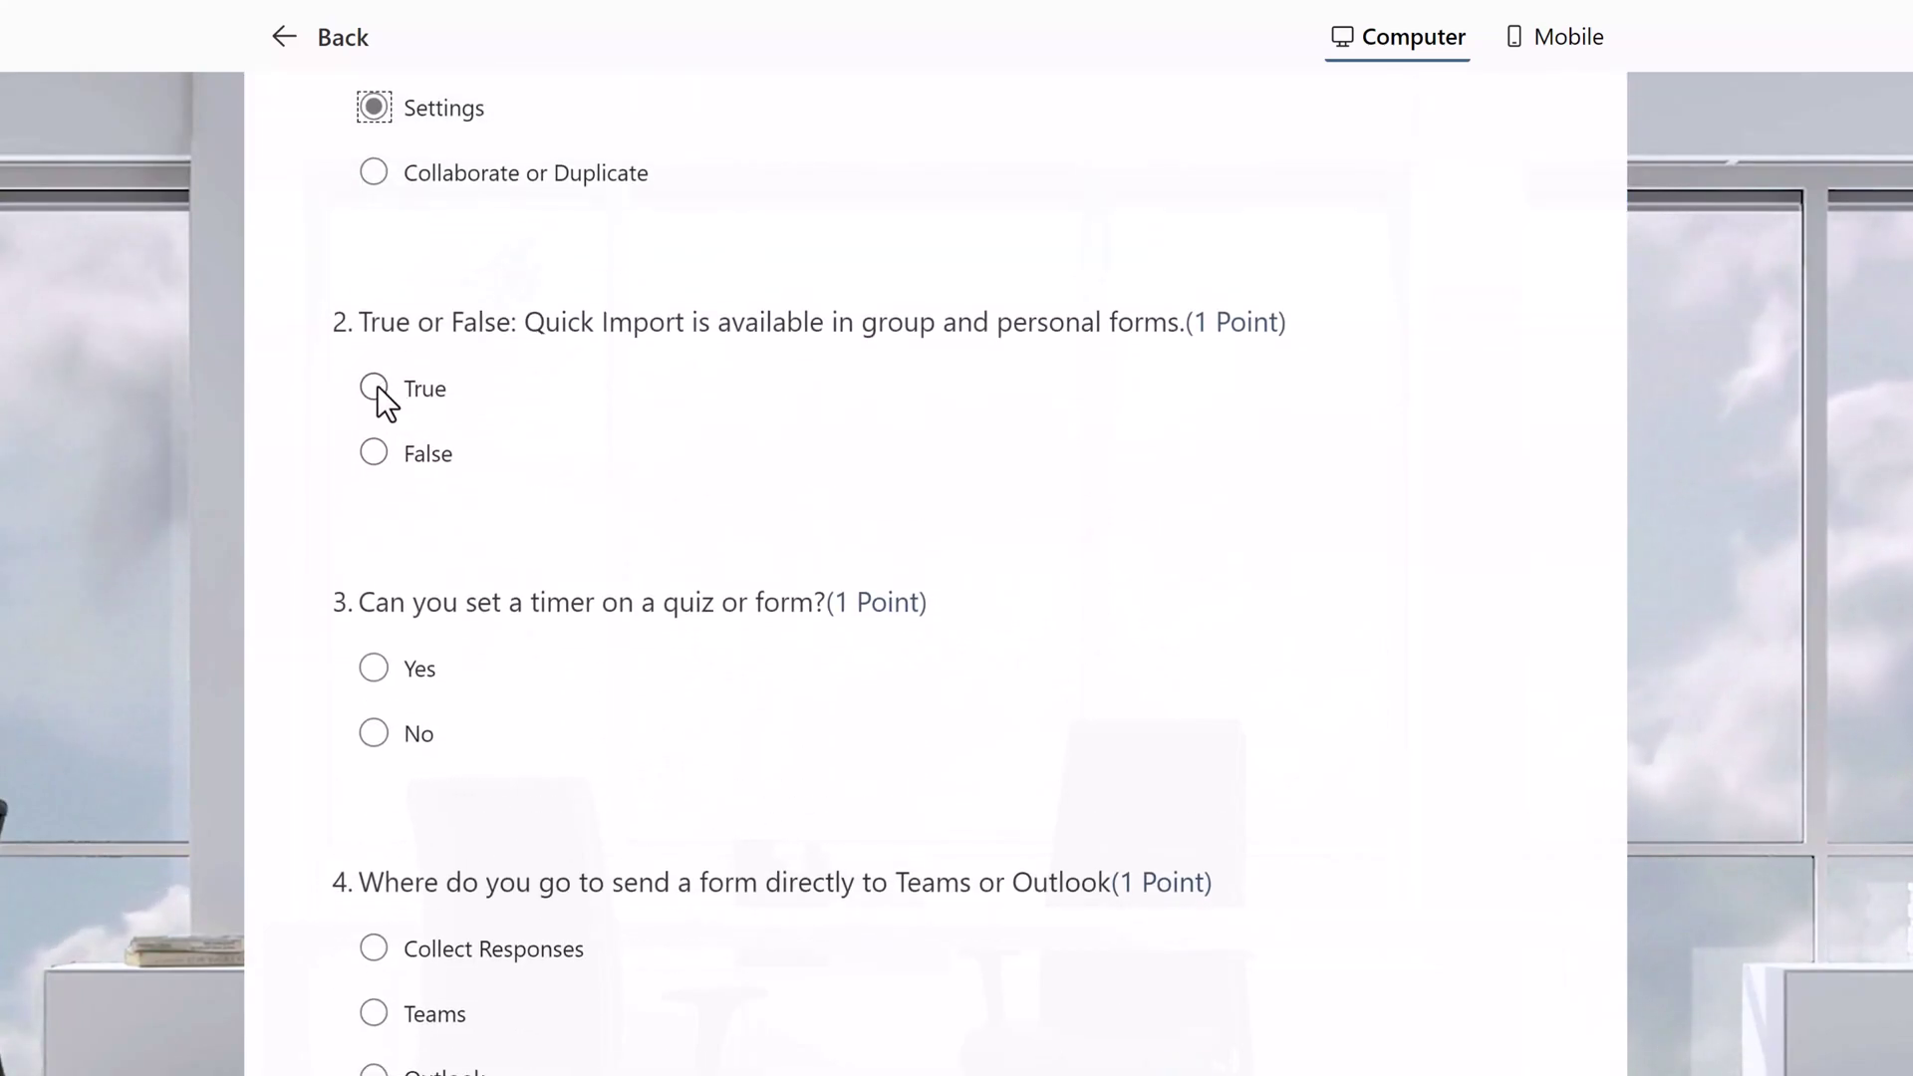
click(377, 454)
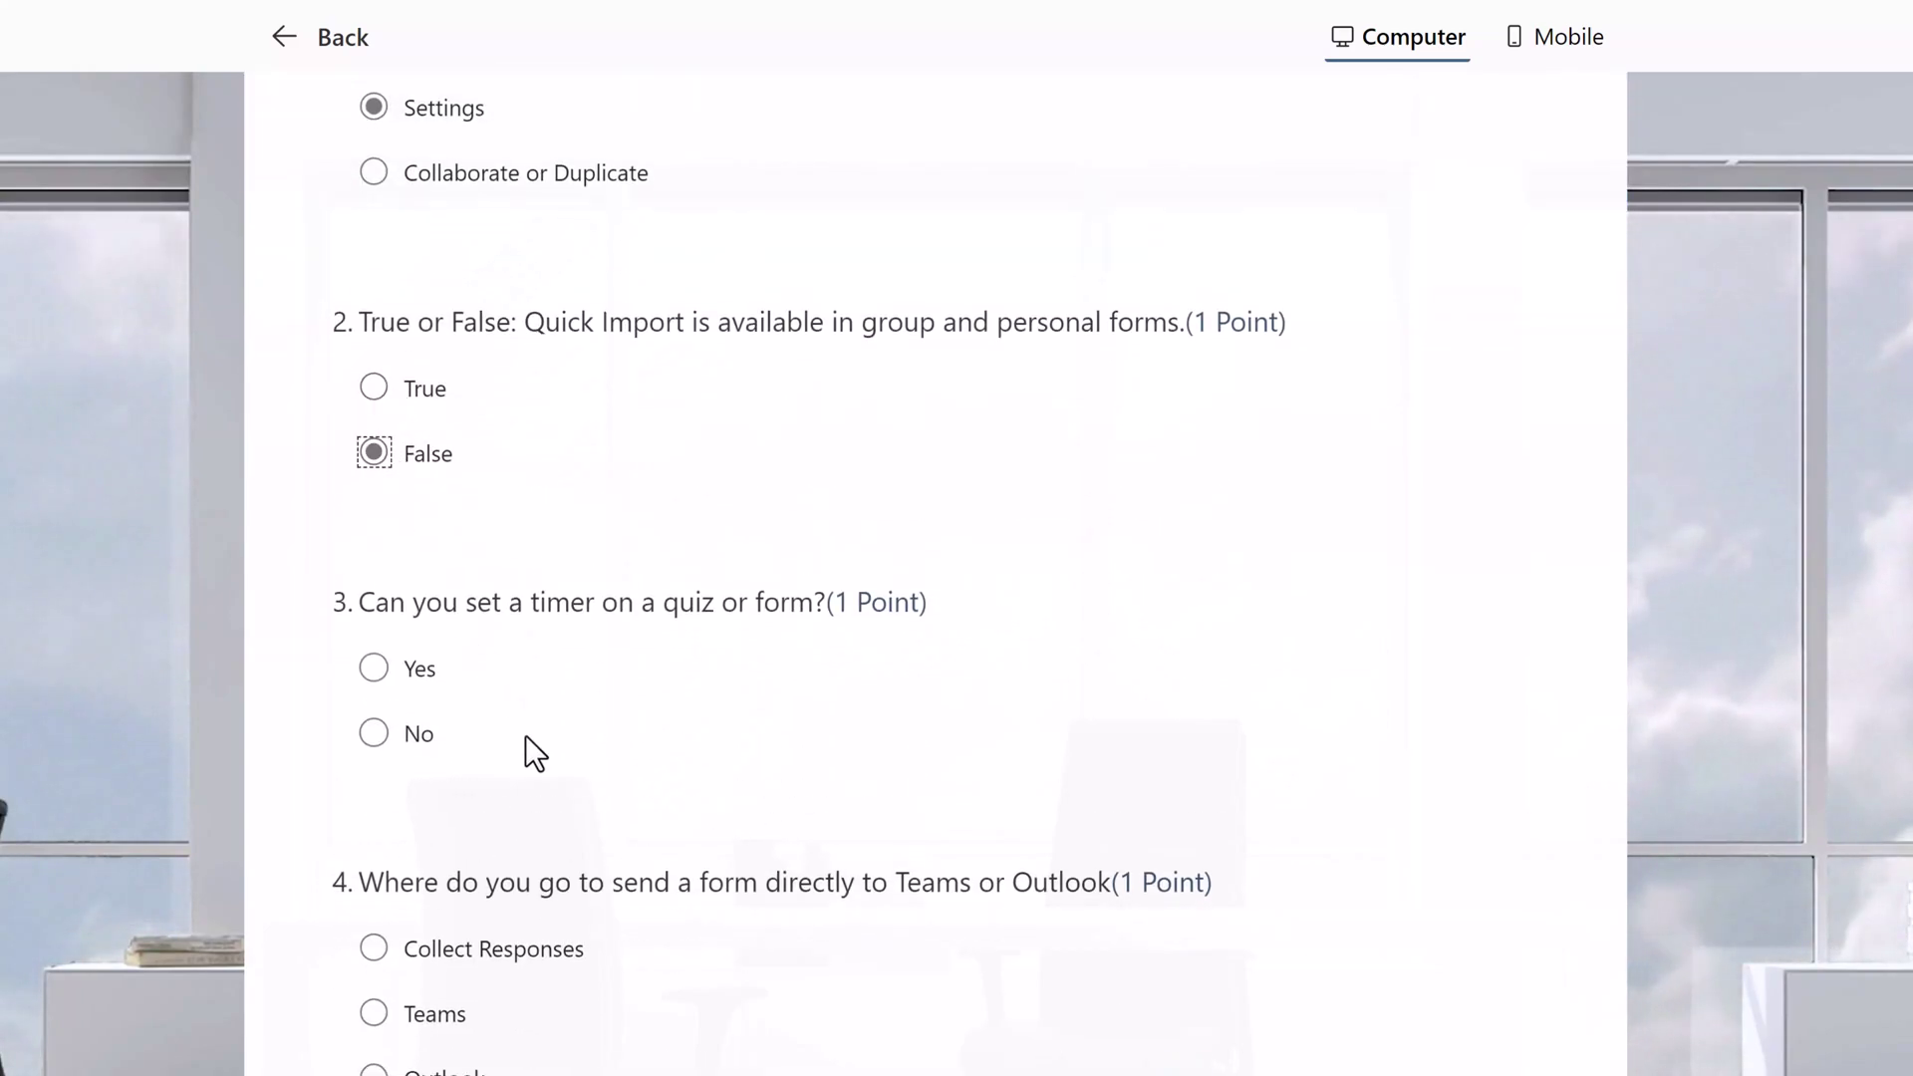
click(387, 700)
scroll(518, 877, down, 2)
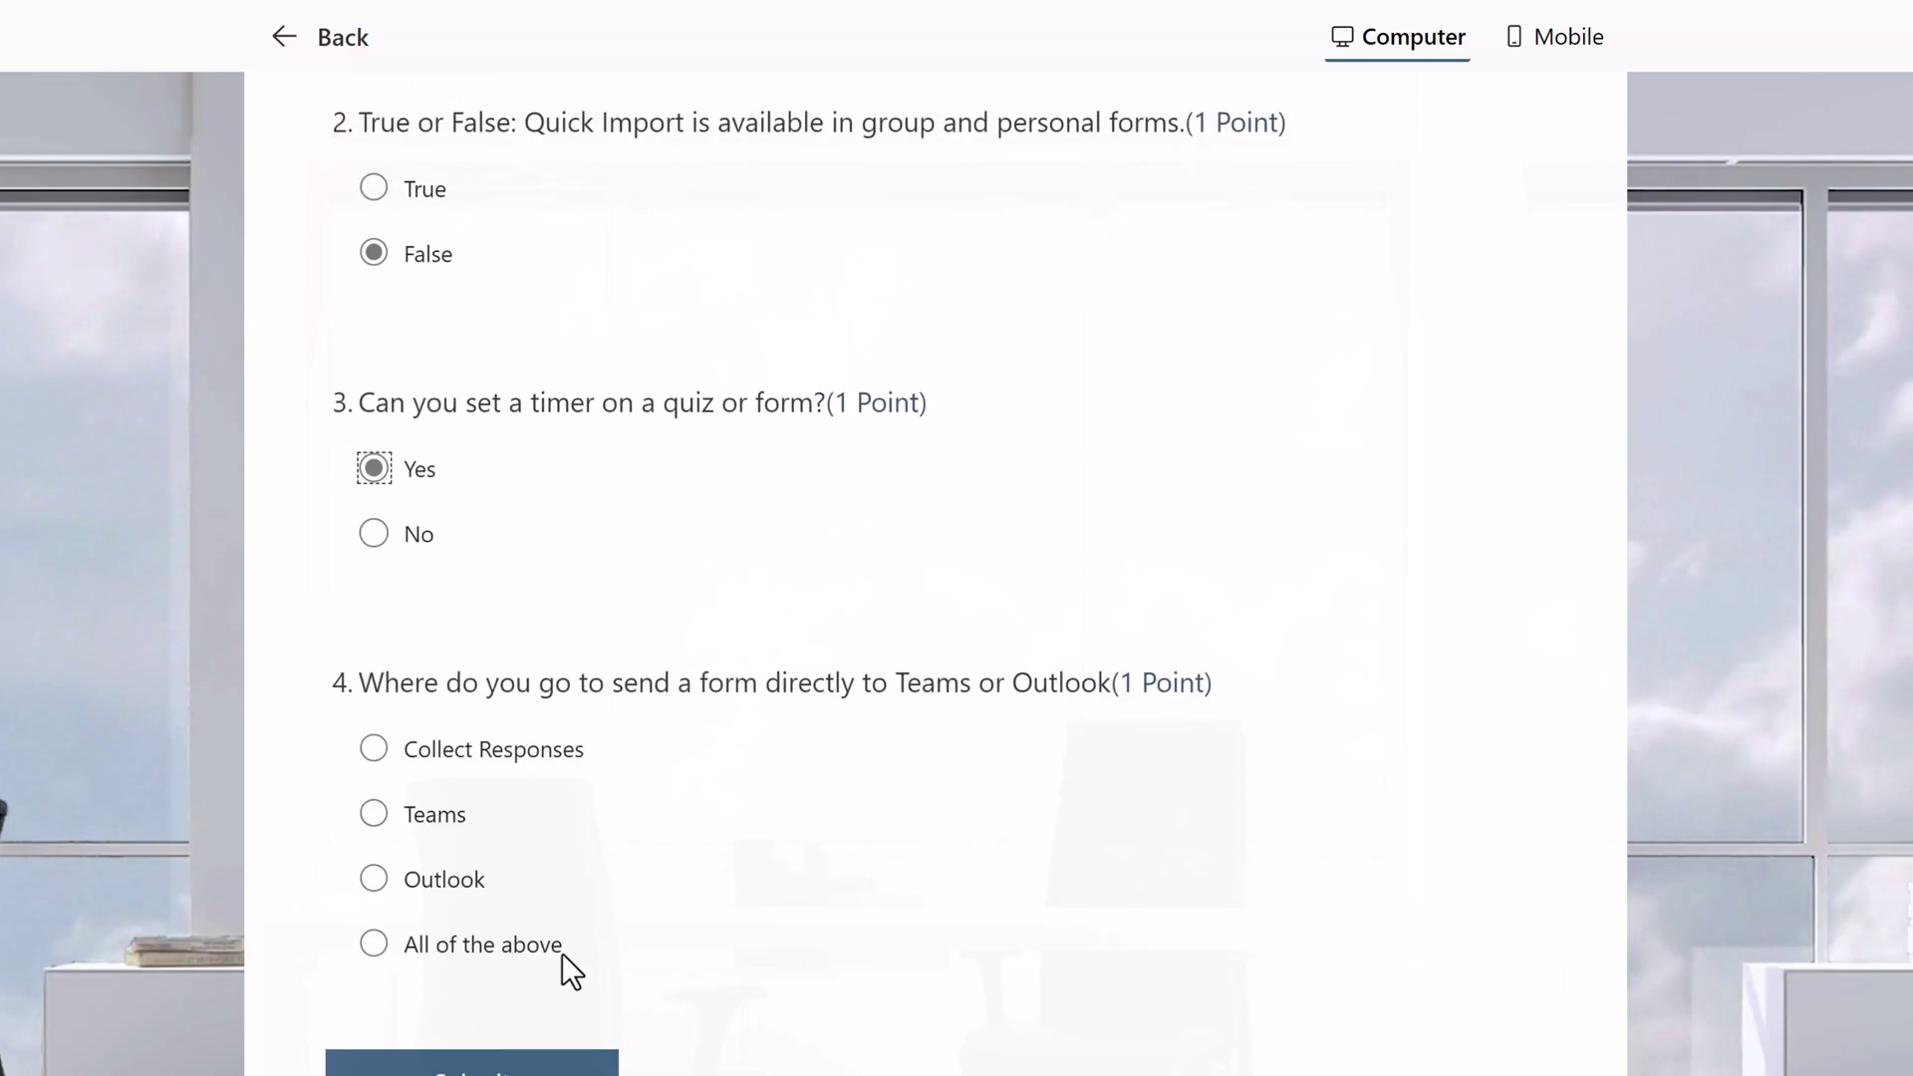
click(374, 750)
scroll(901, 847, up, 5)
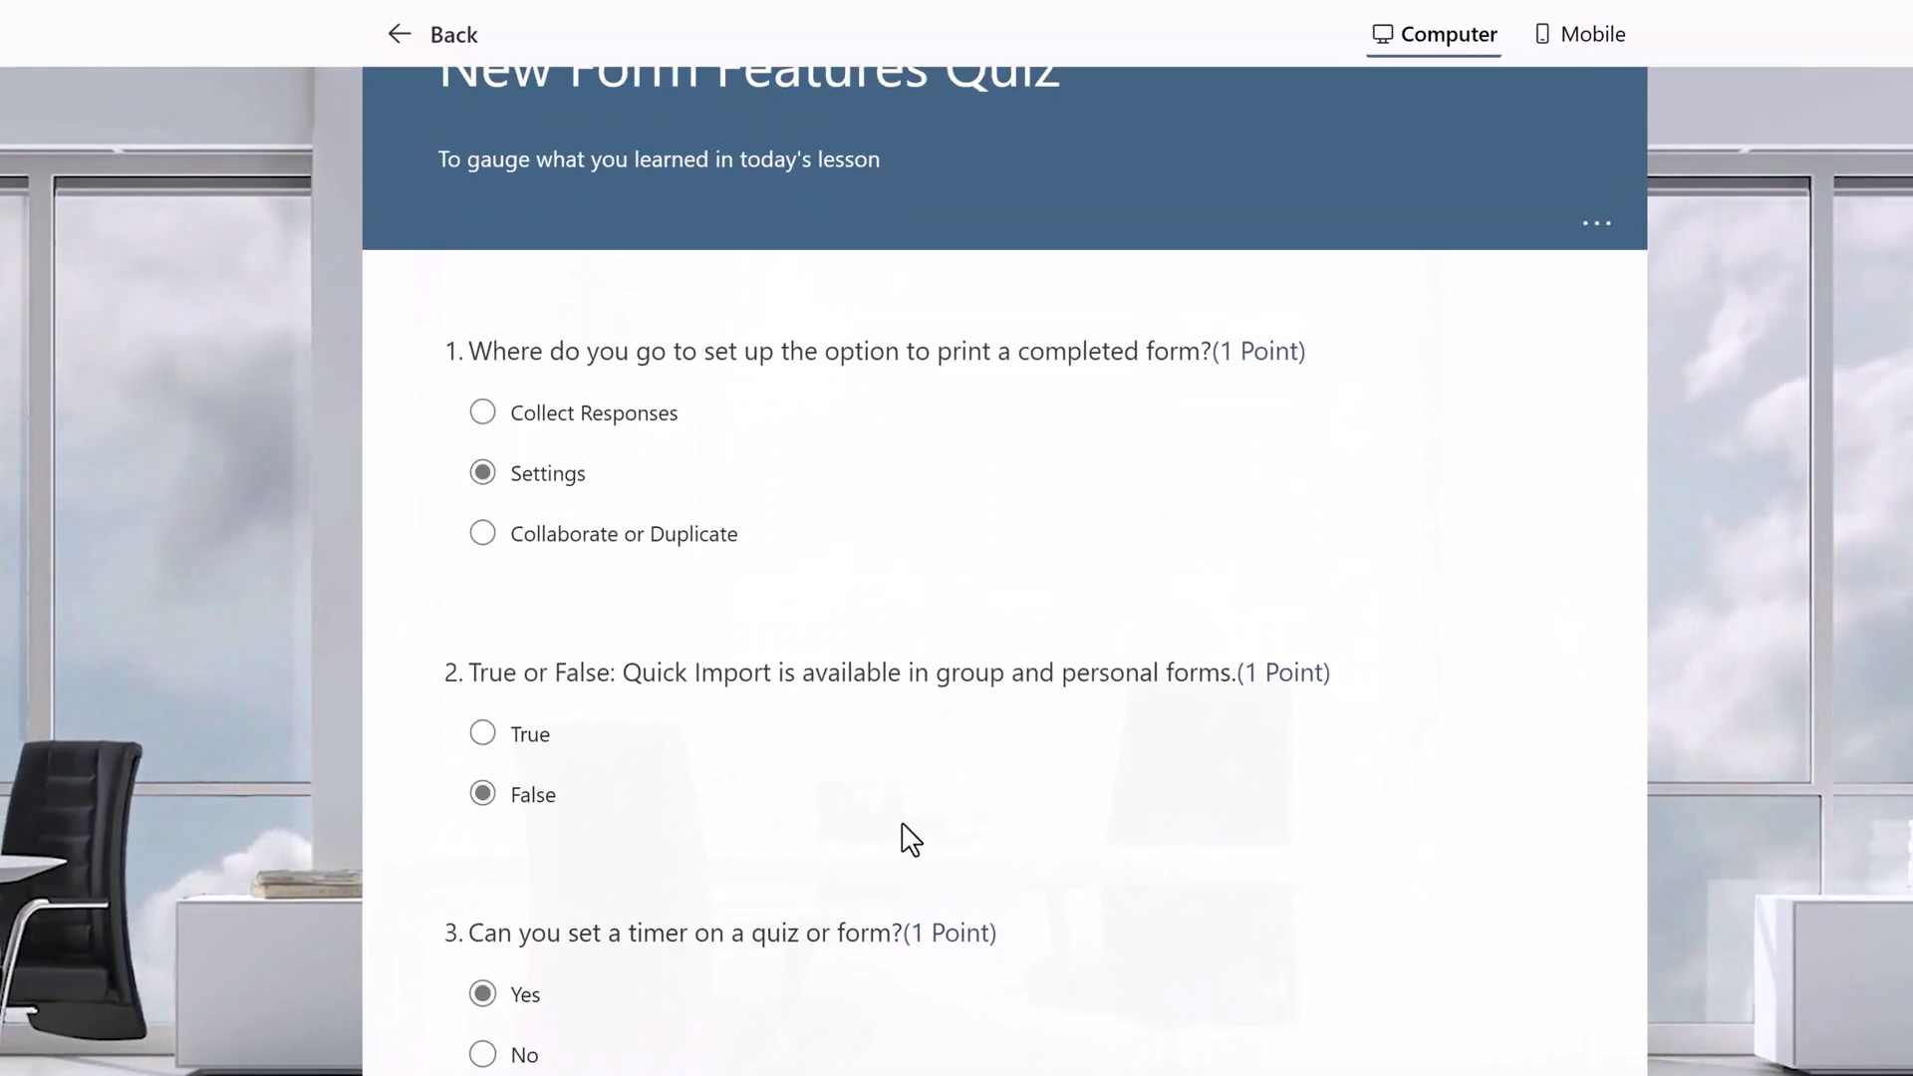
scroll(910, 839, up, 2)
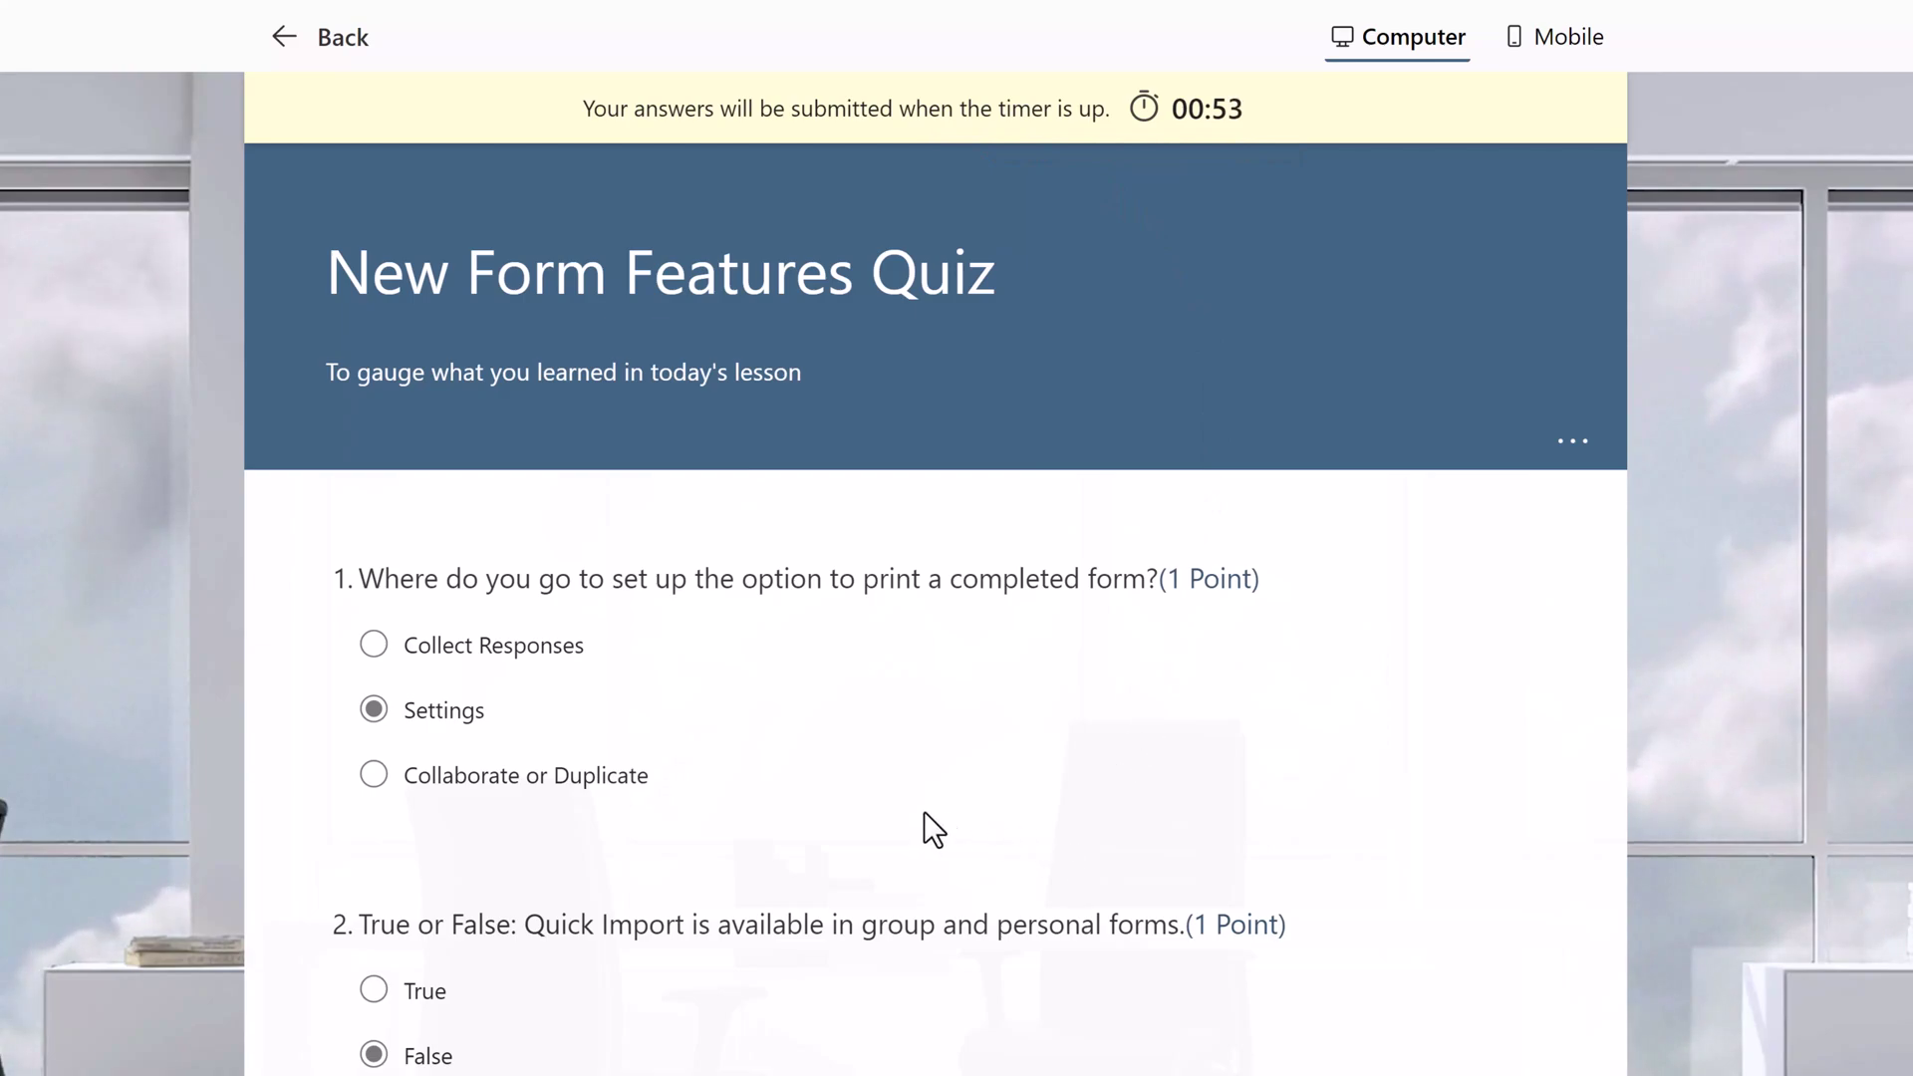
Submit the quiz answers and view the score
scroll(924, 811, down, 10)
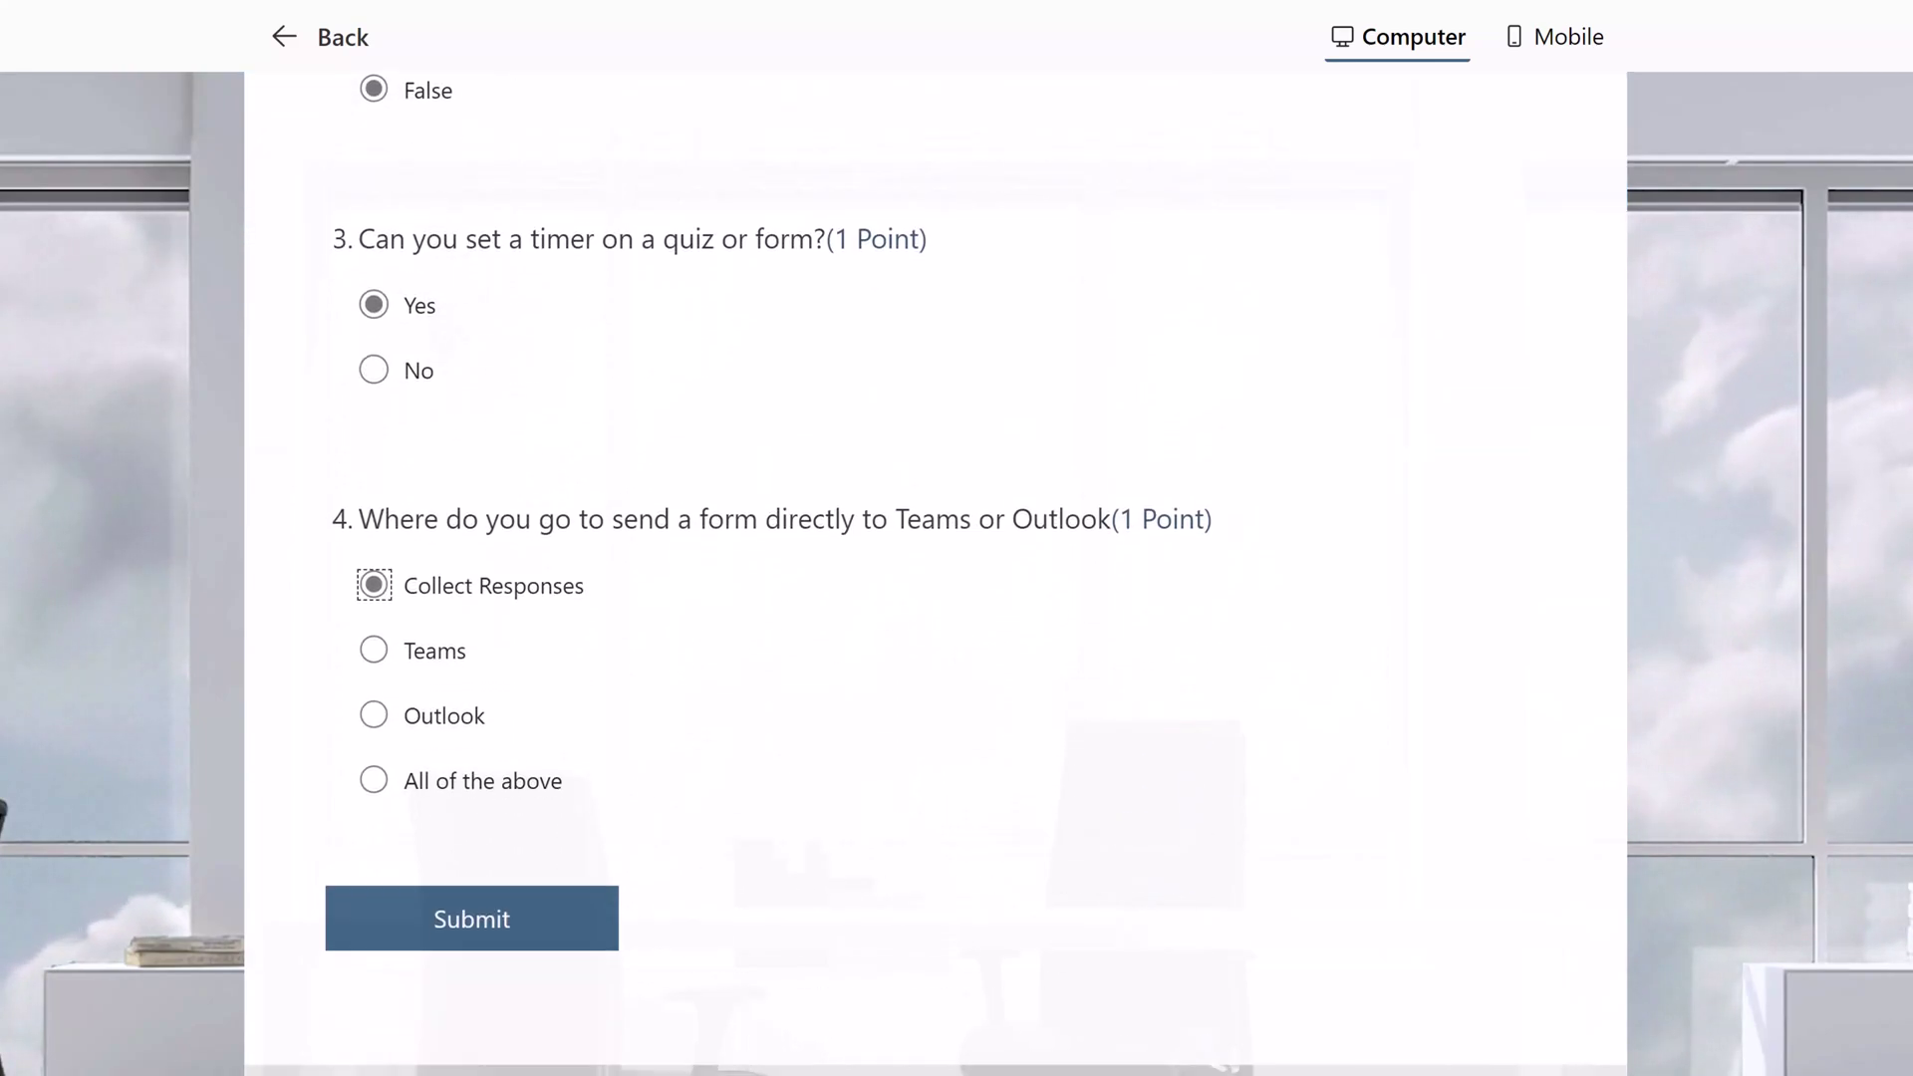
click(495, 918)
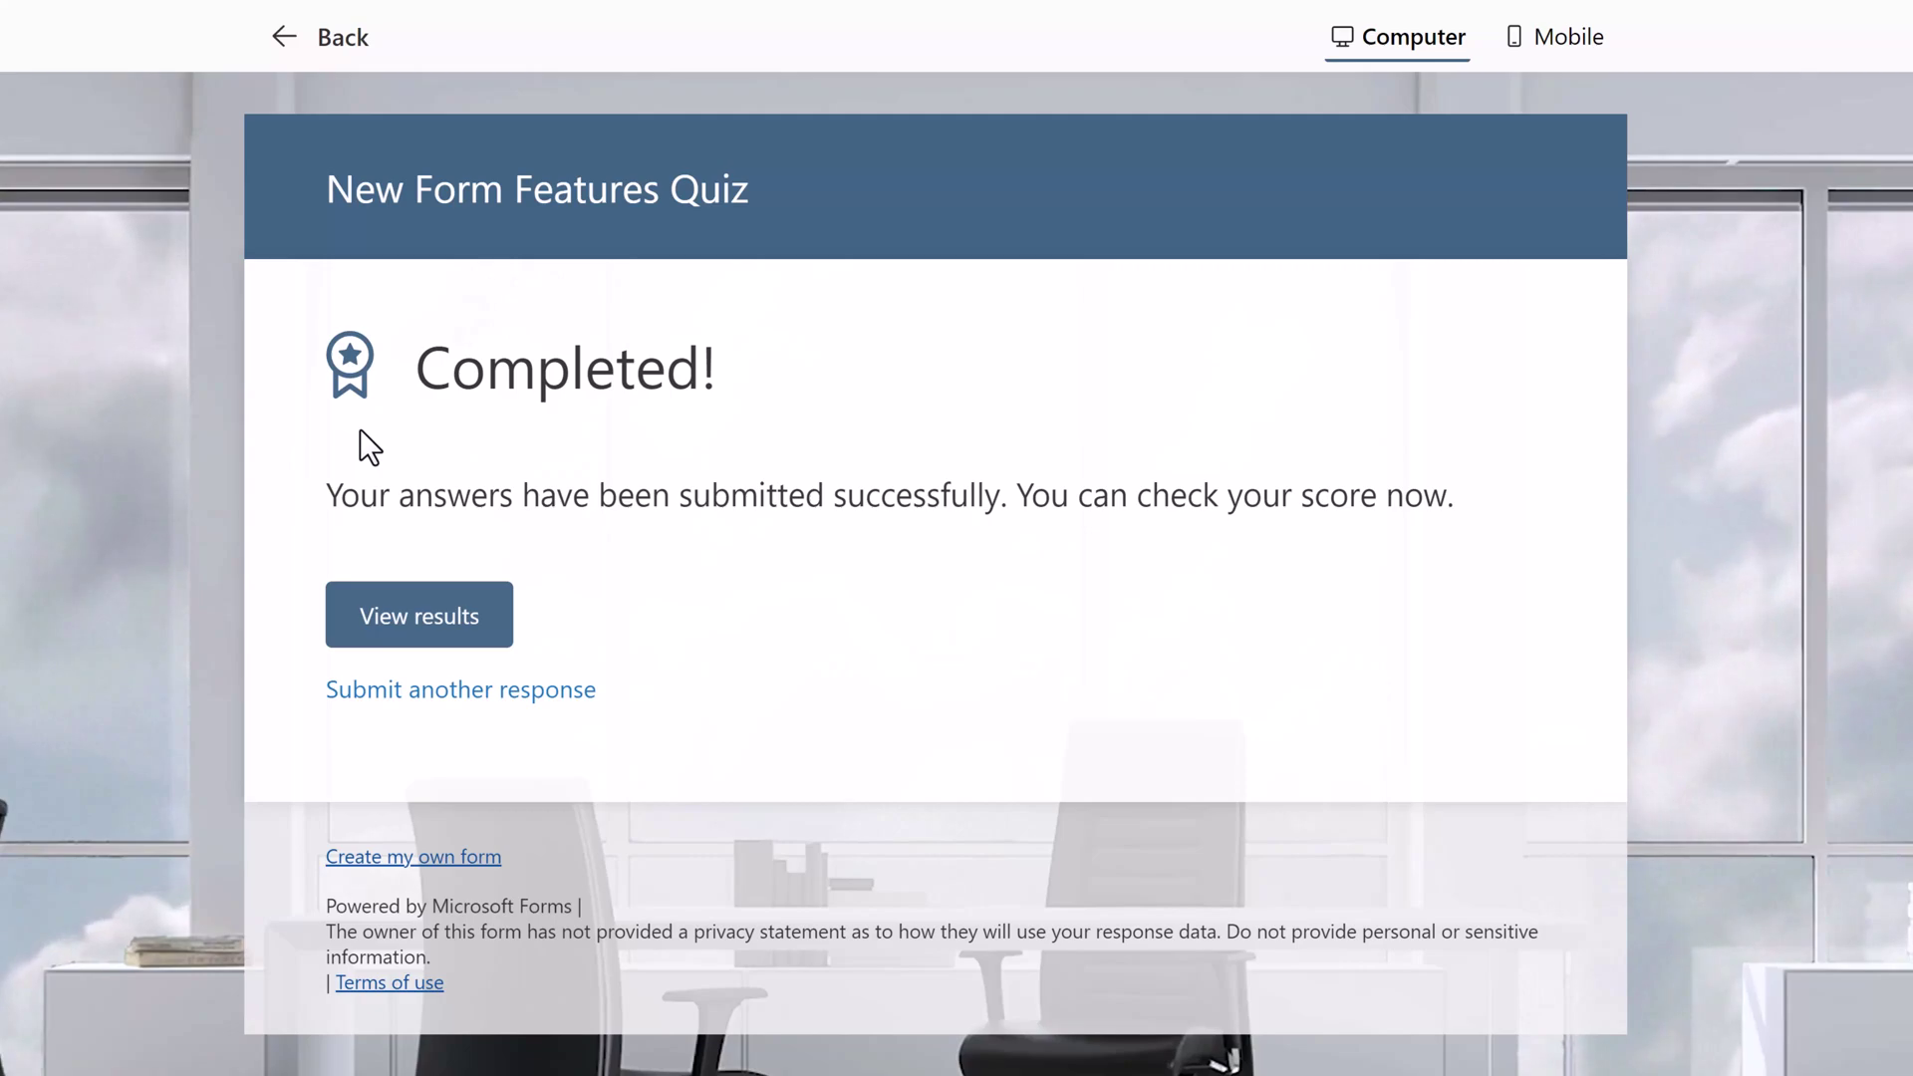
click(476, 628)
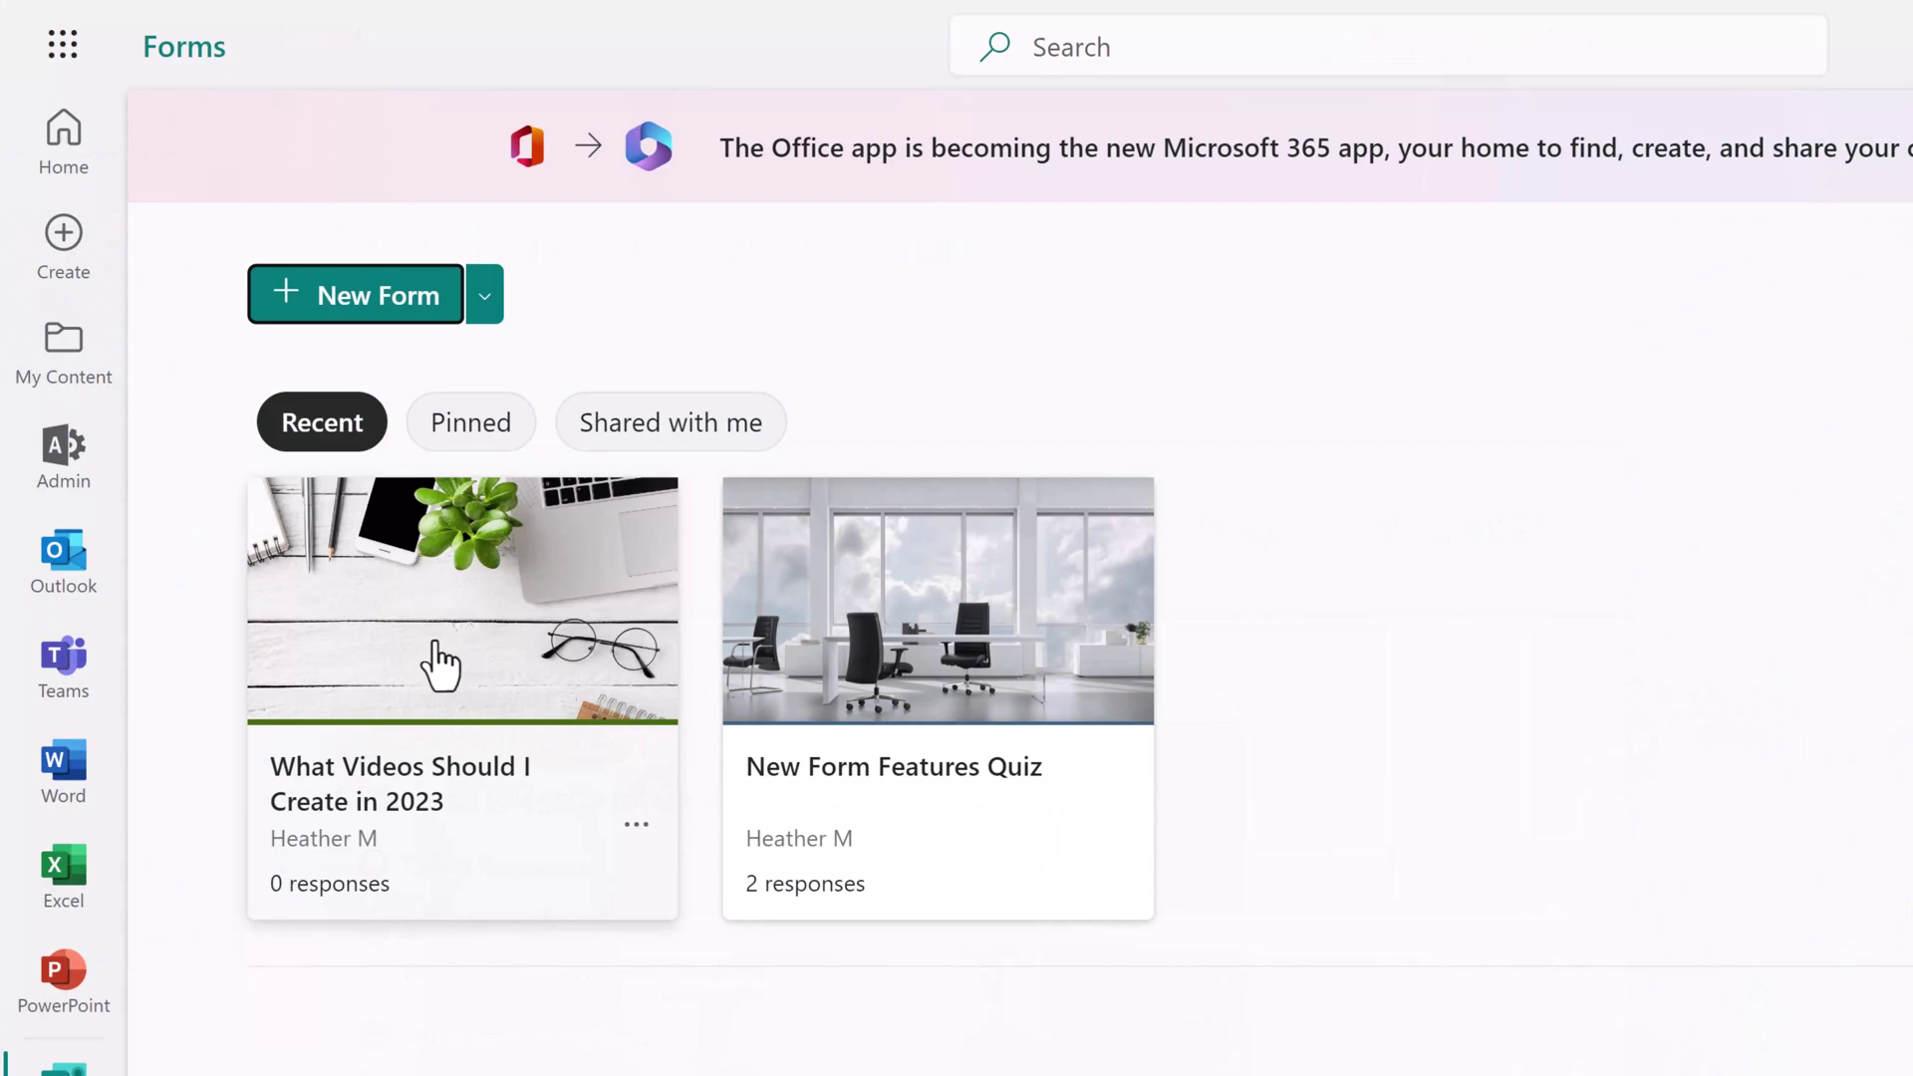
click(438, 659)
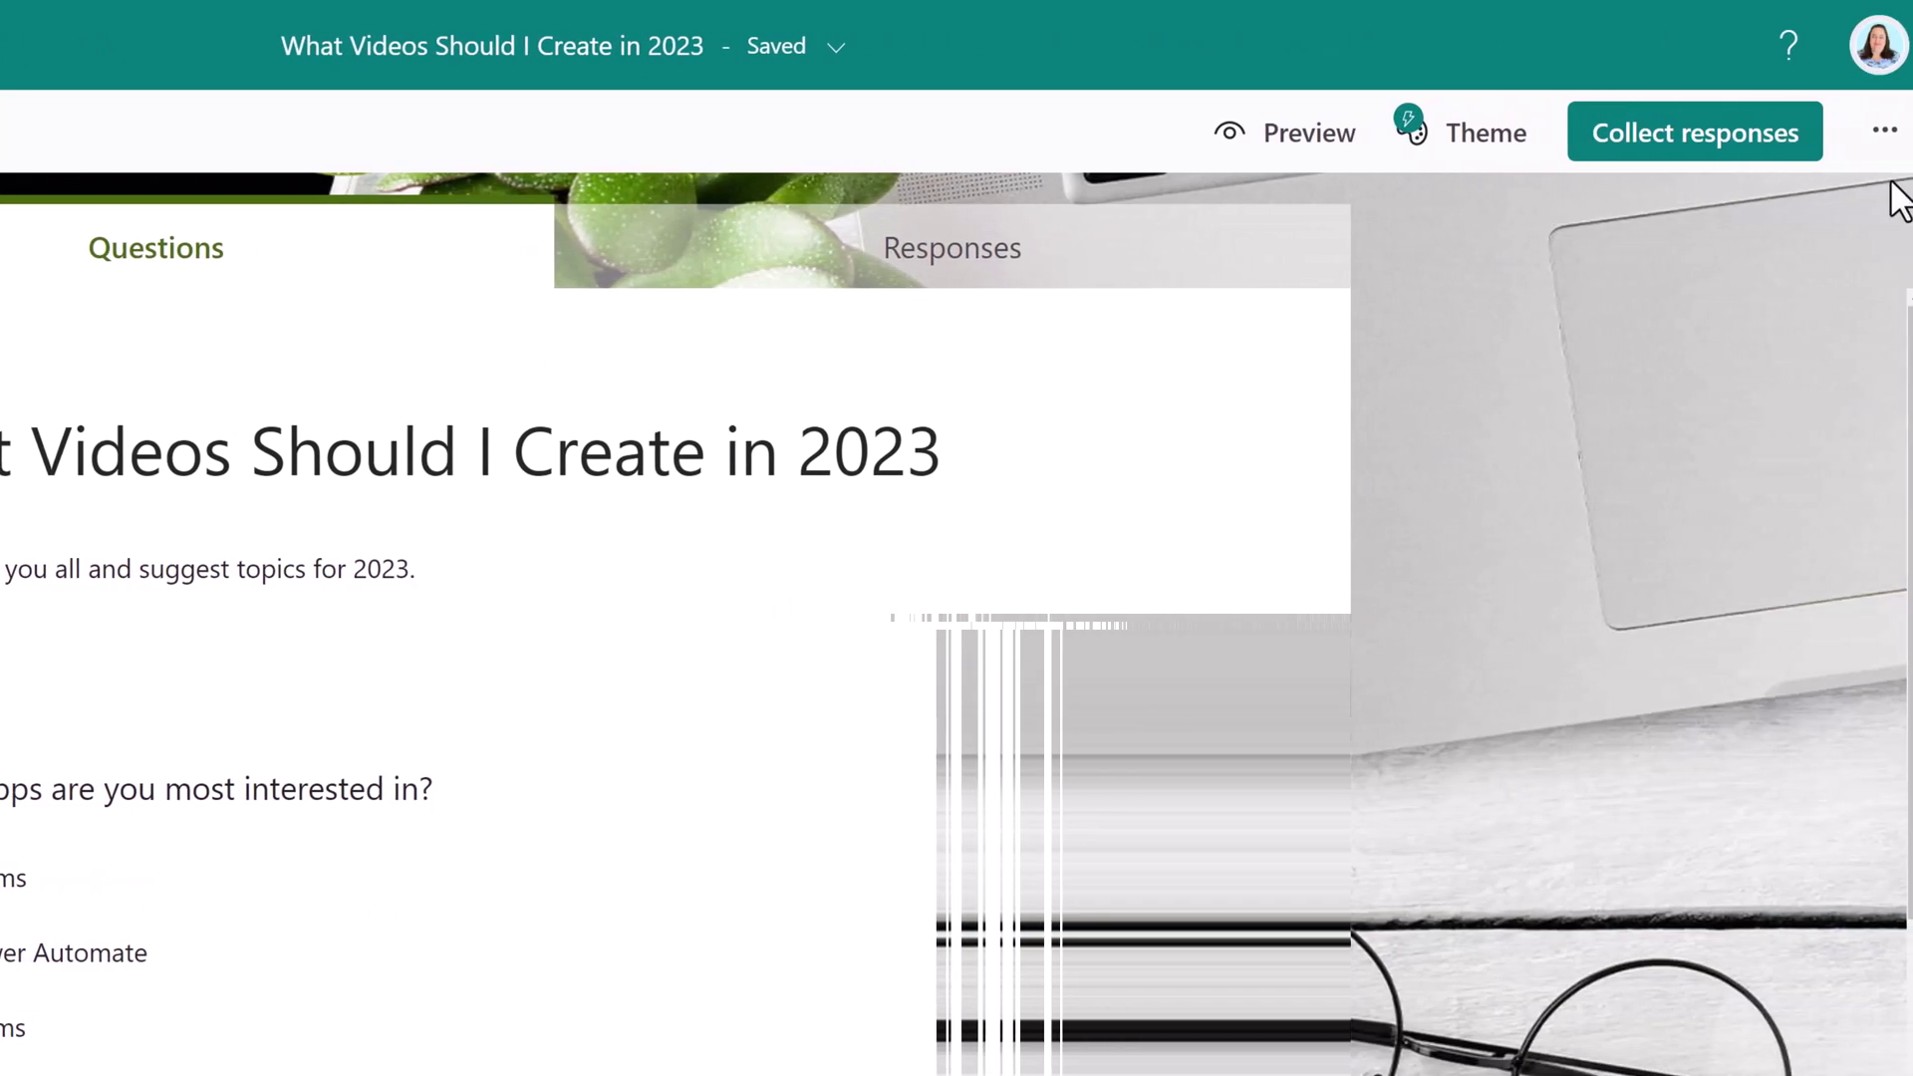
click(1885, 132)
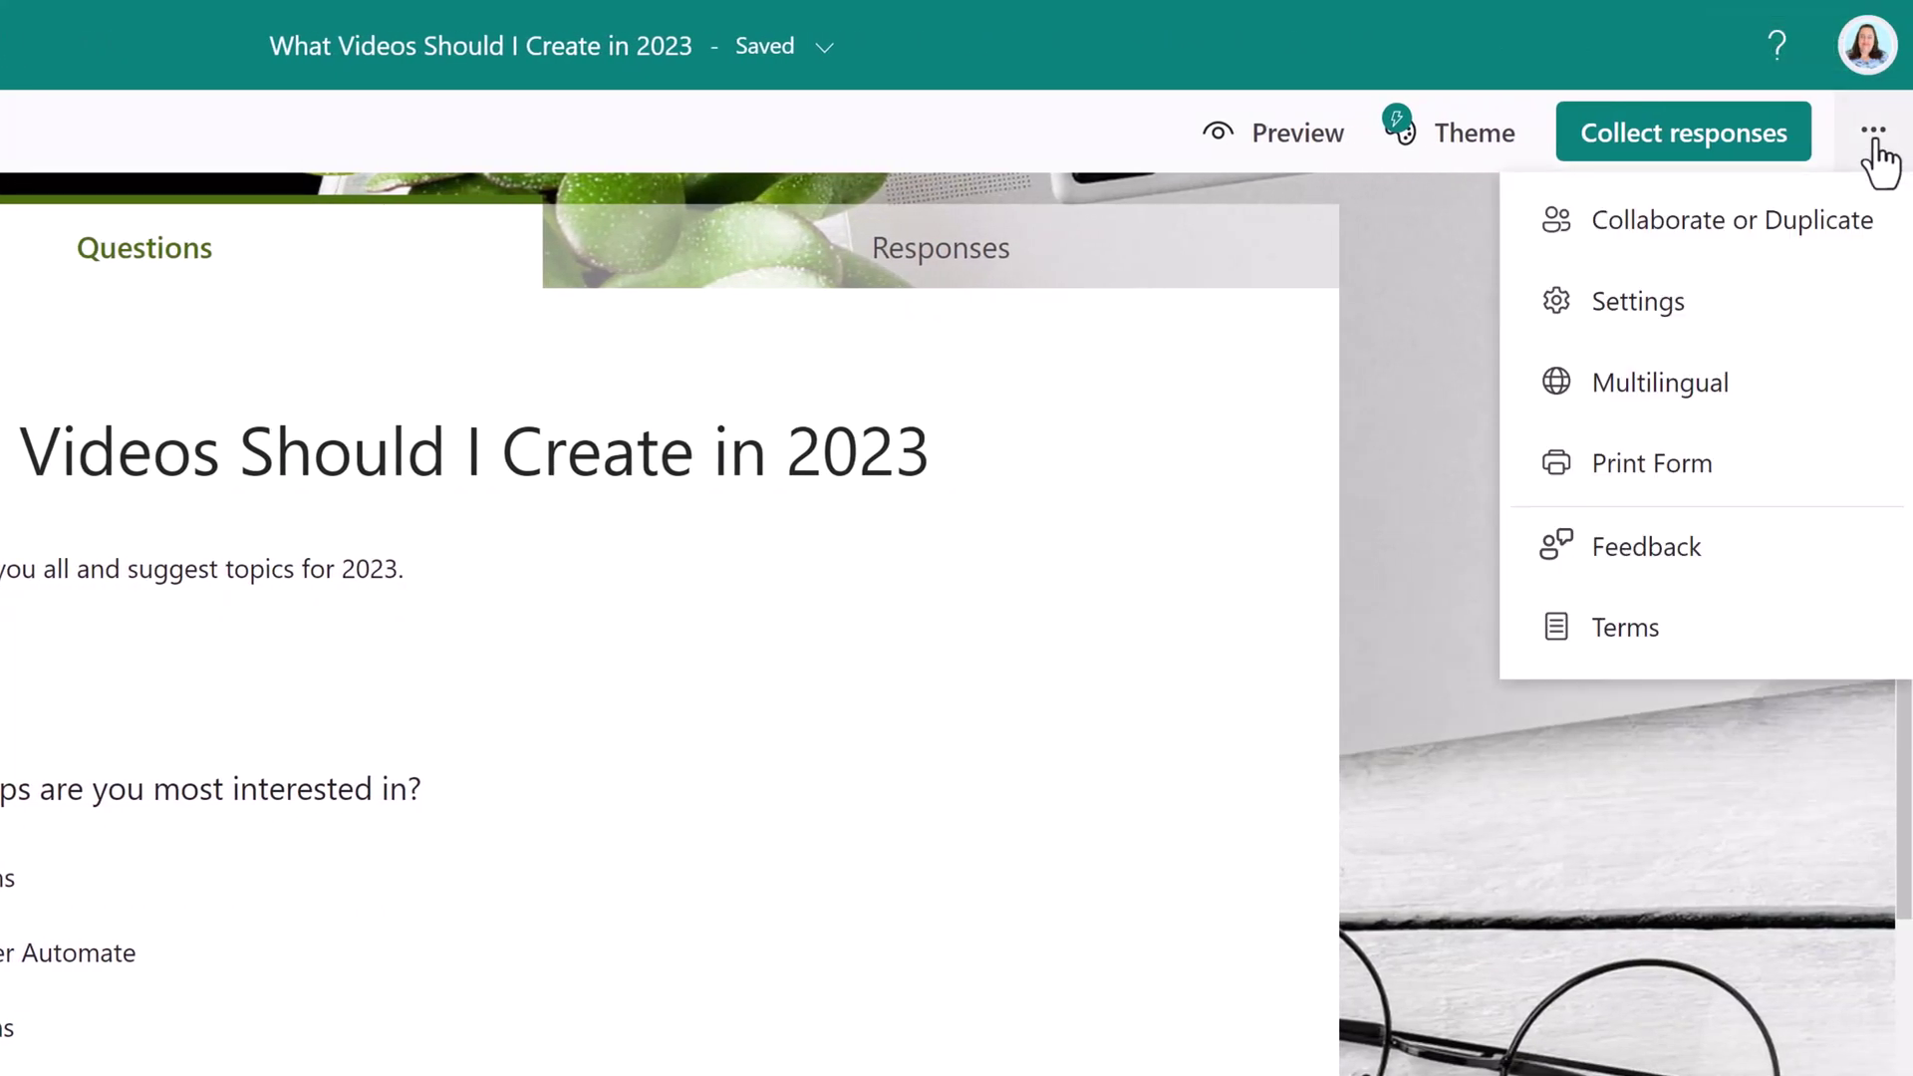
click(1632, 302)
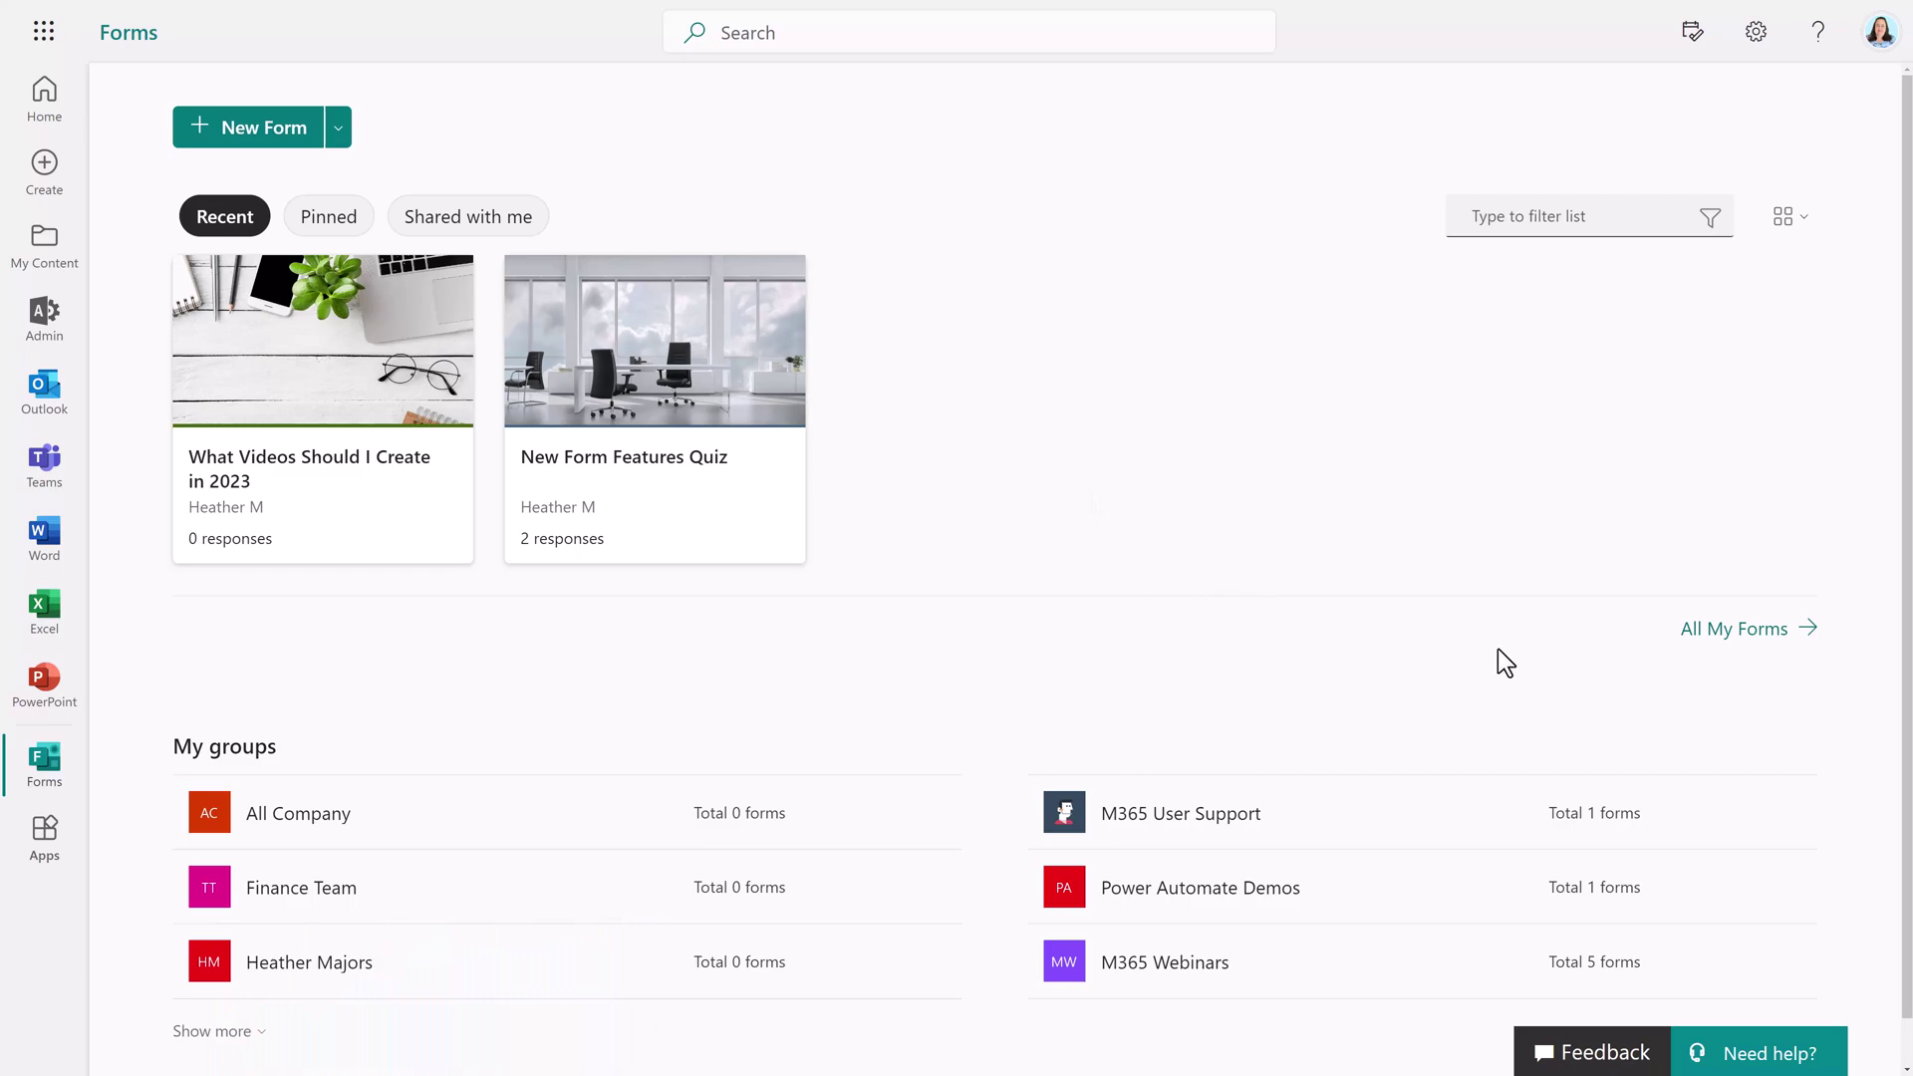
Go to All My Forms and start a Quick import
click(1743, 638)
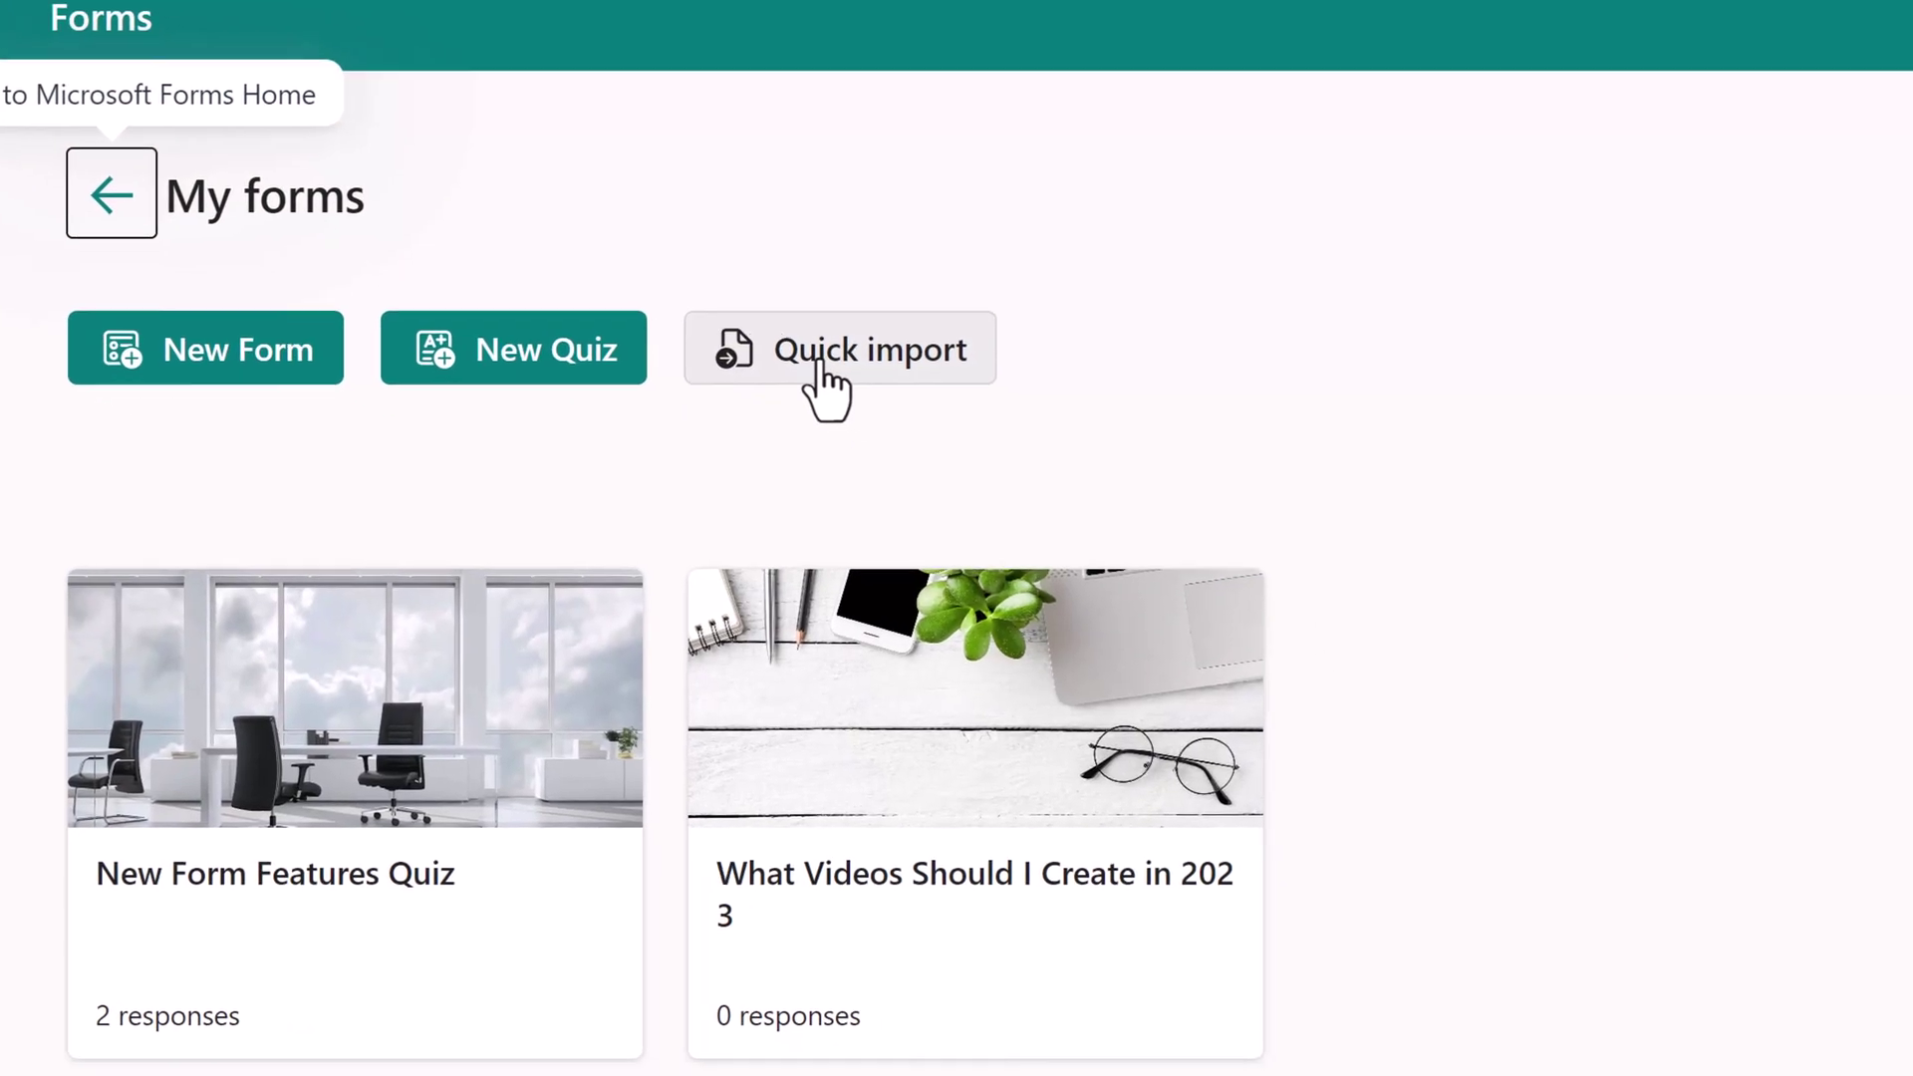
click(819, 366)
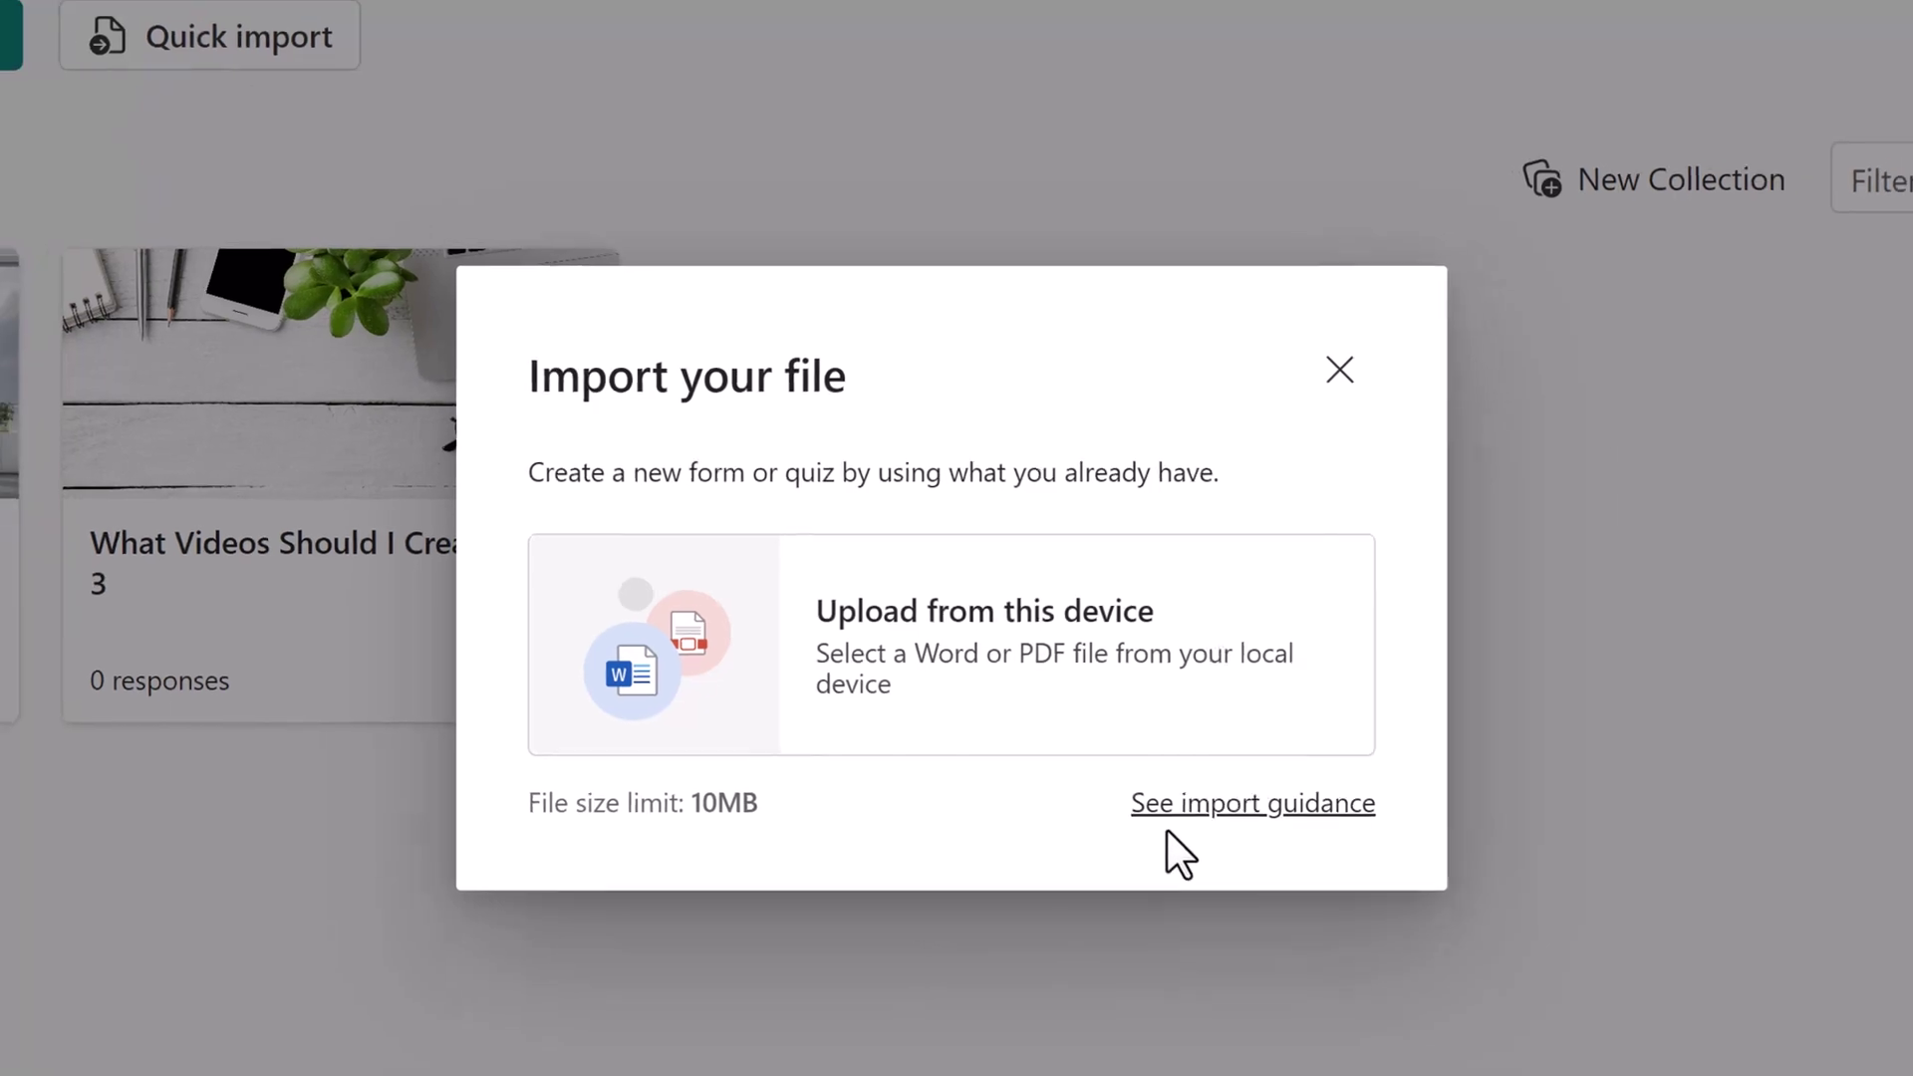
click(1175, 817)
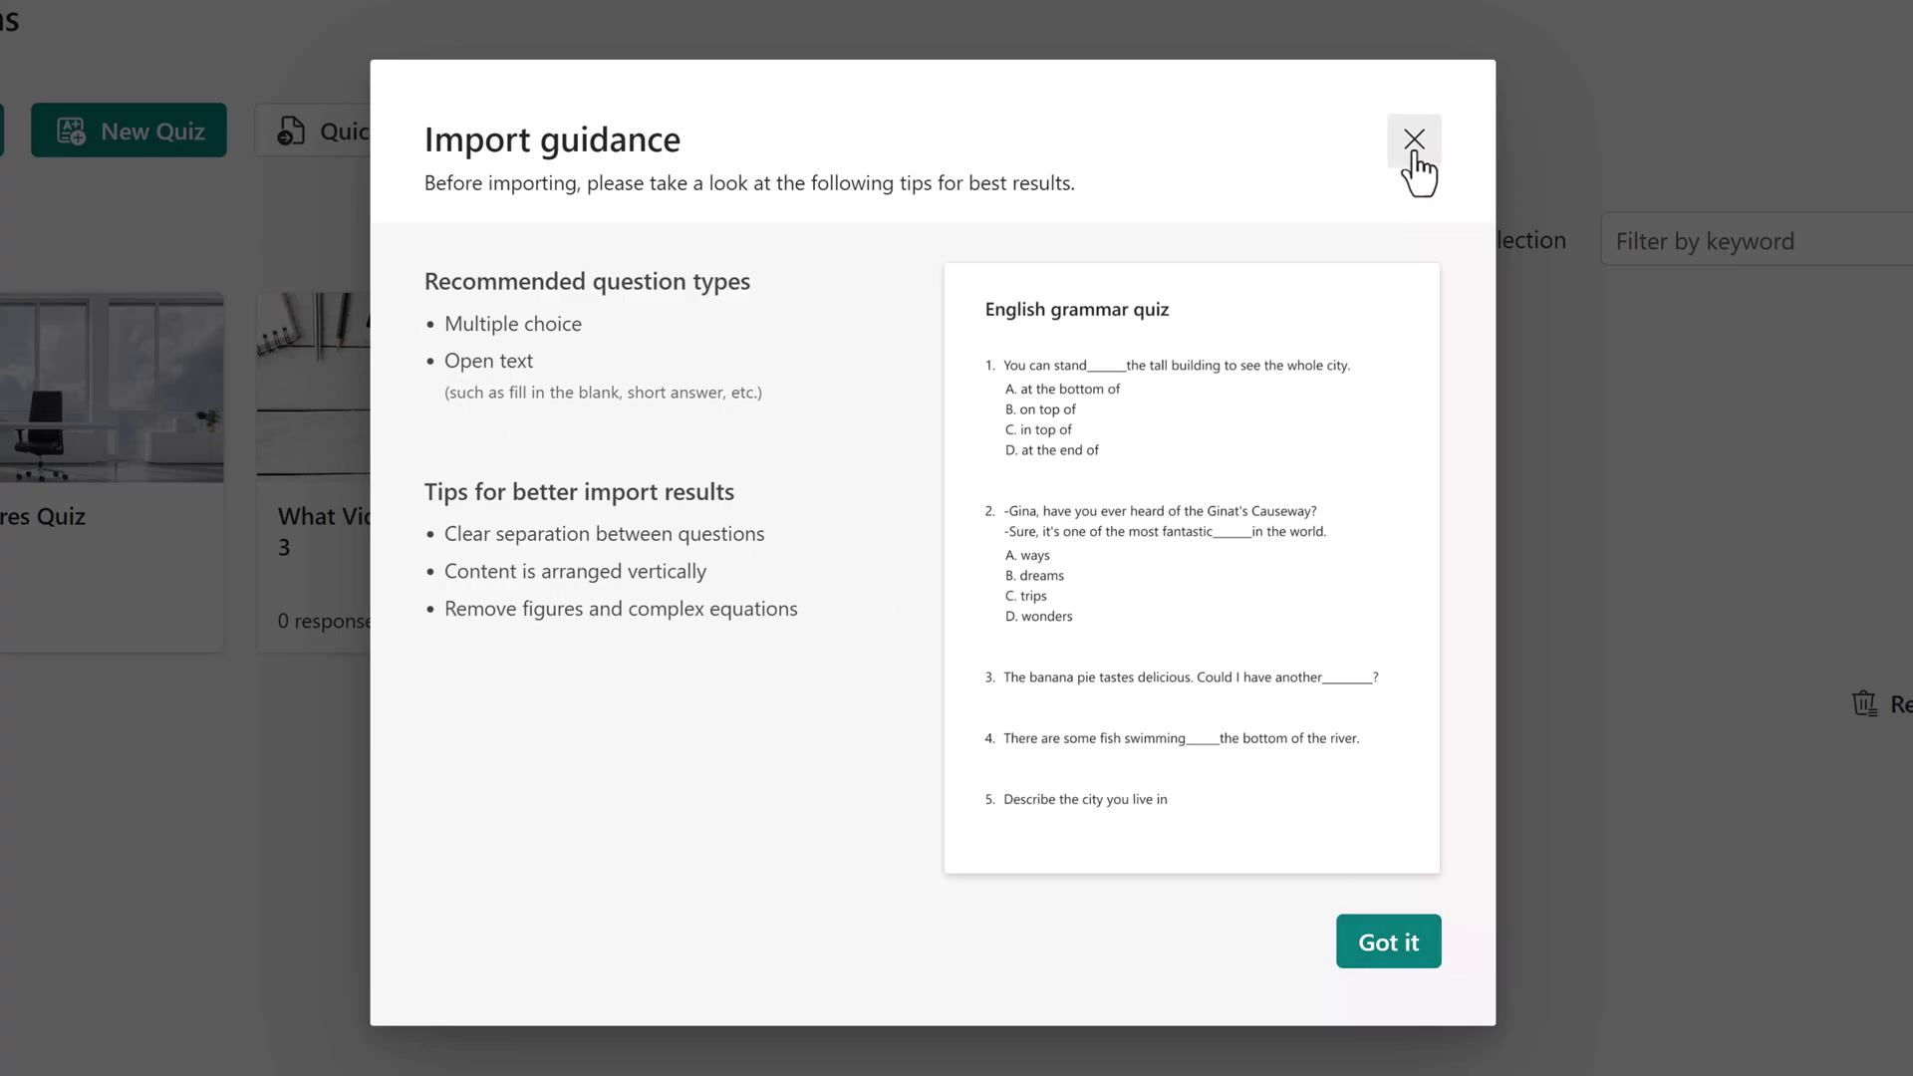
click(1414, 145)
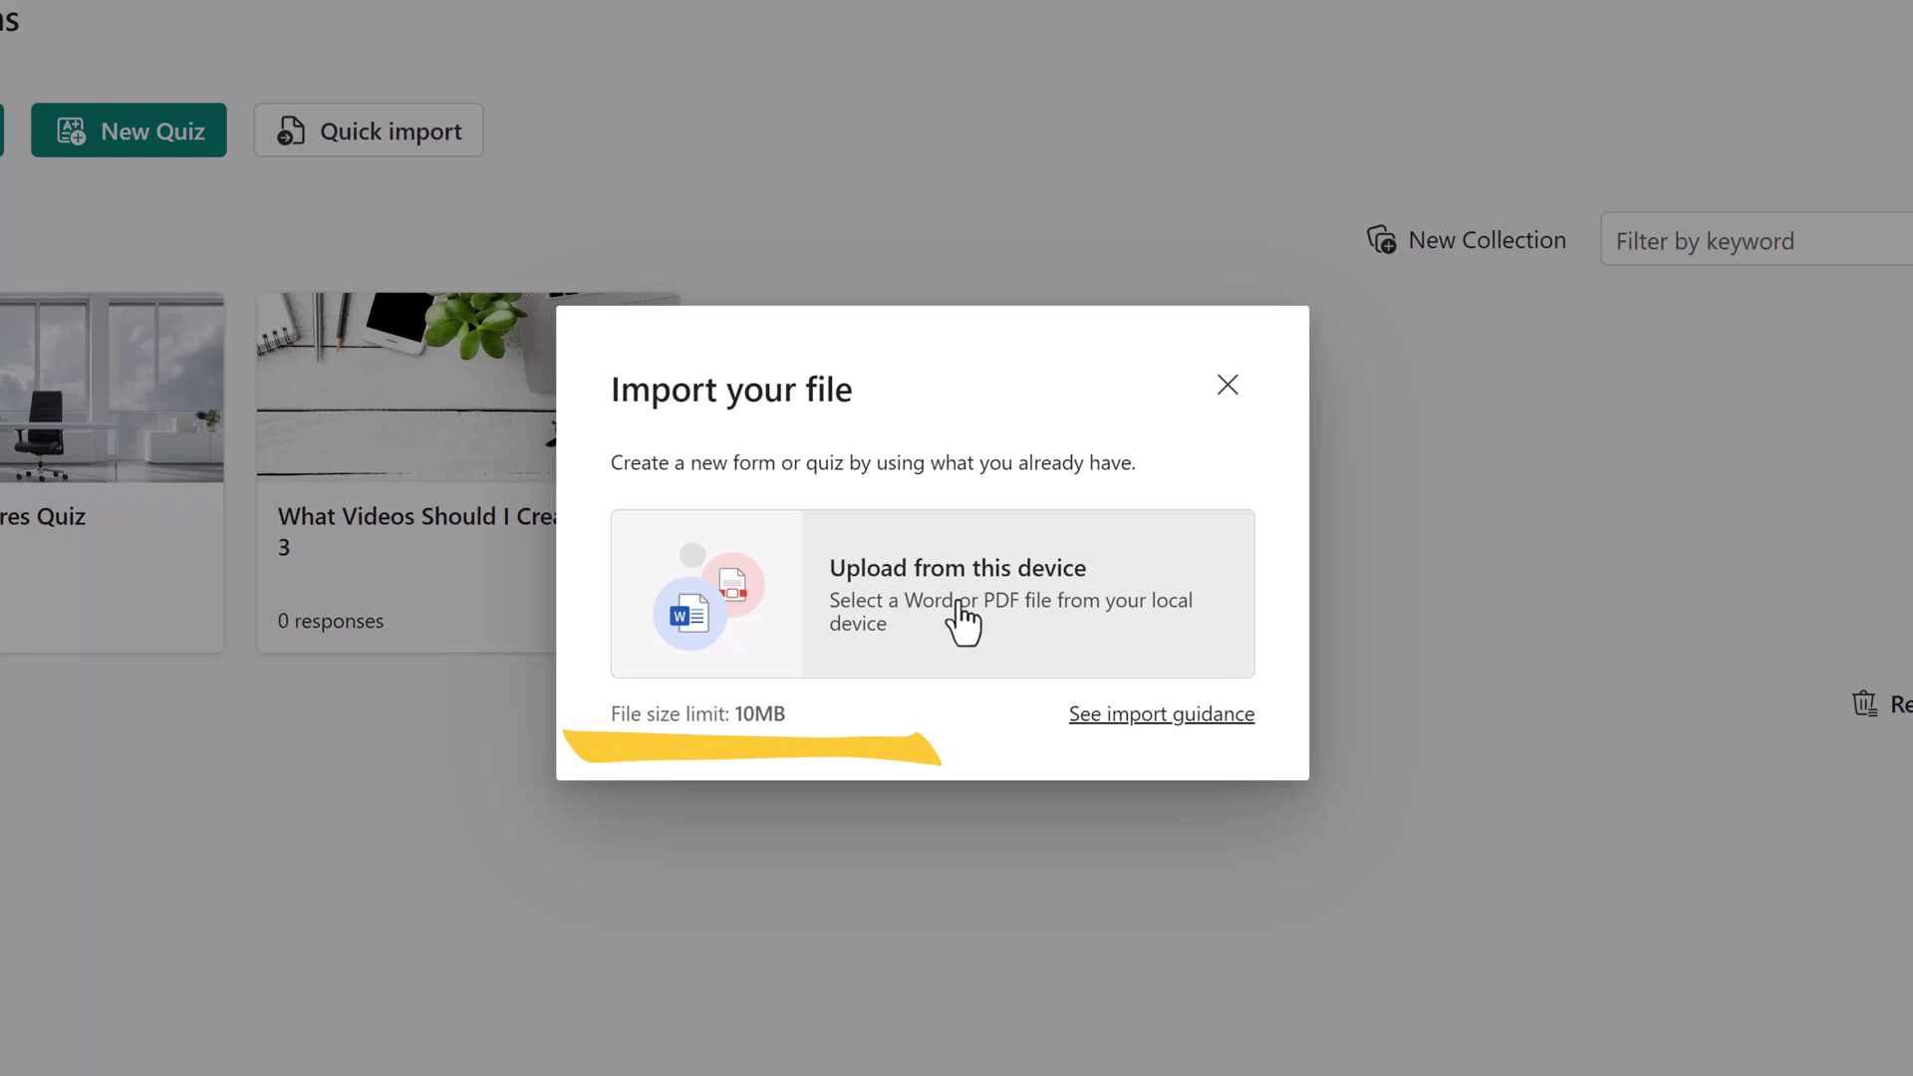
Upload the Sample Quiz Word document from this device and convert it into a form
click(941, 613)
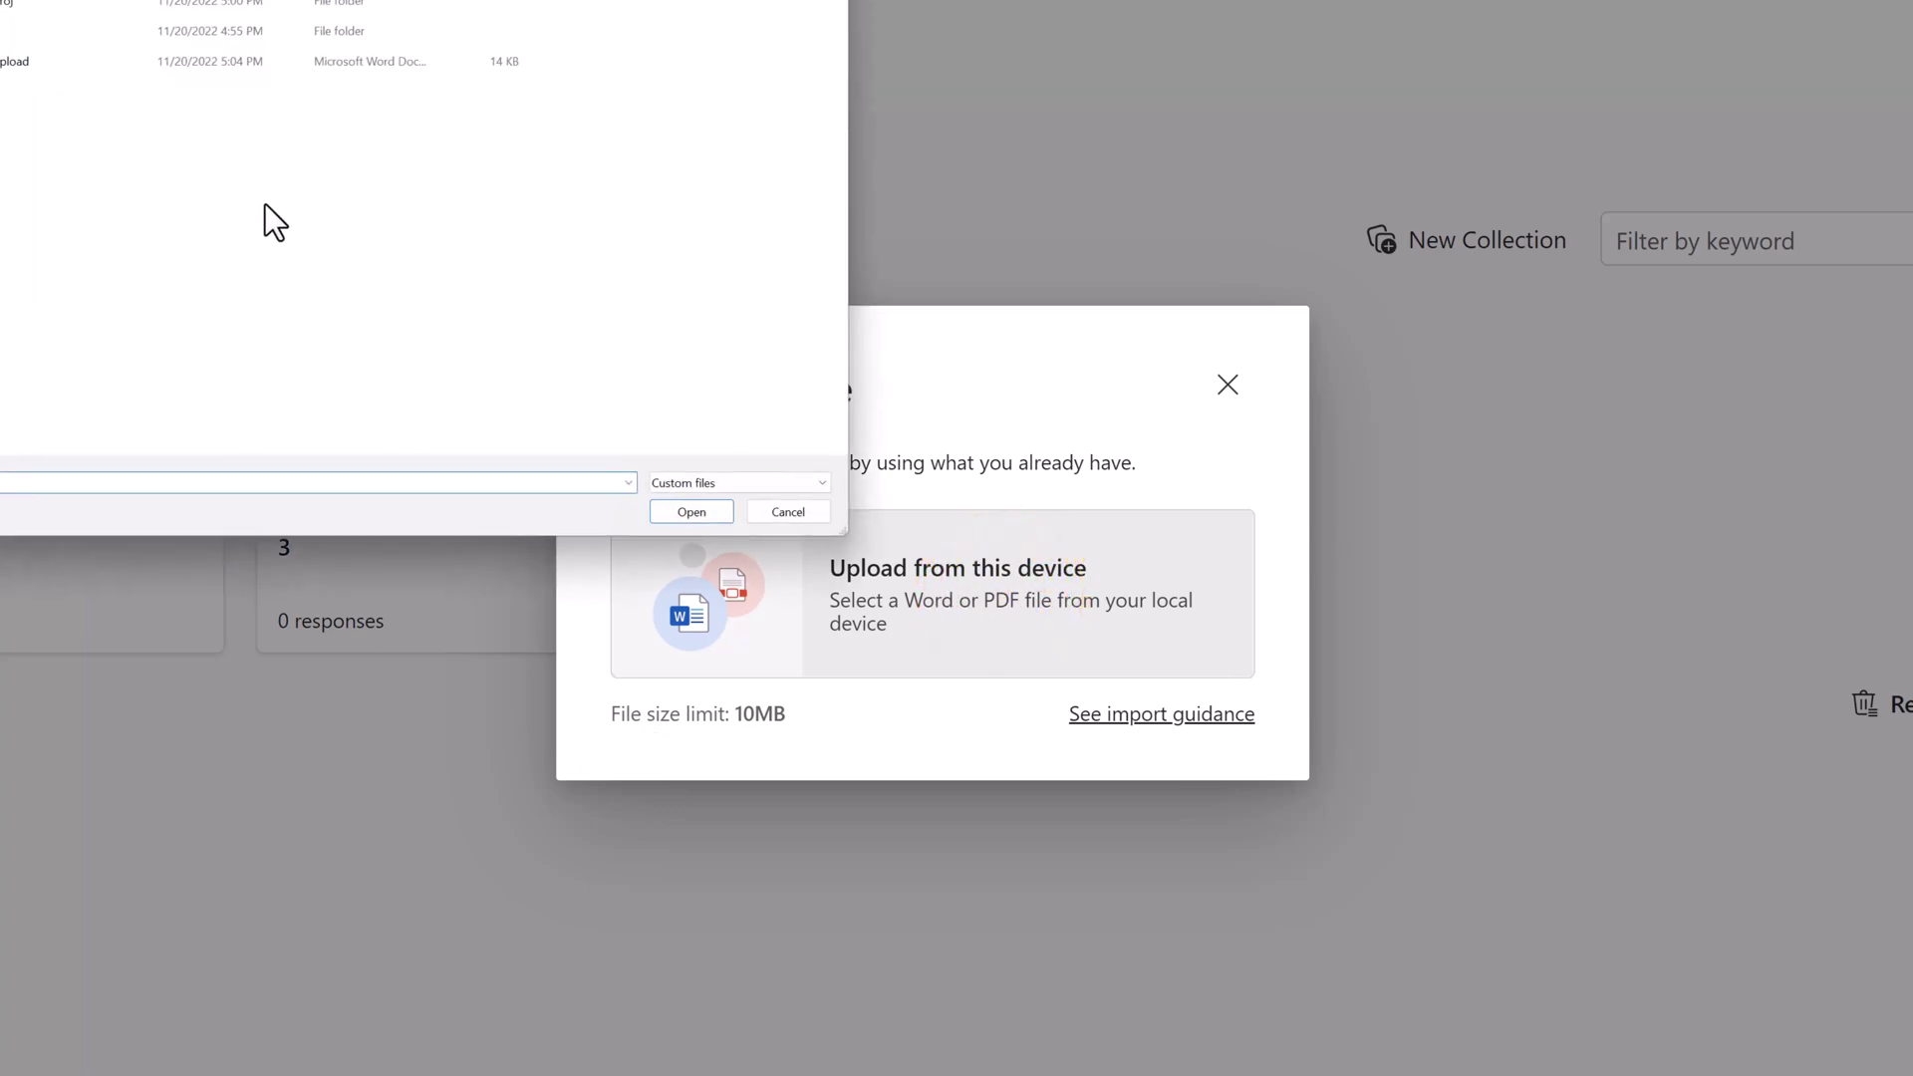
double_click(12, 60)
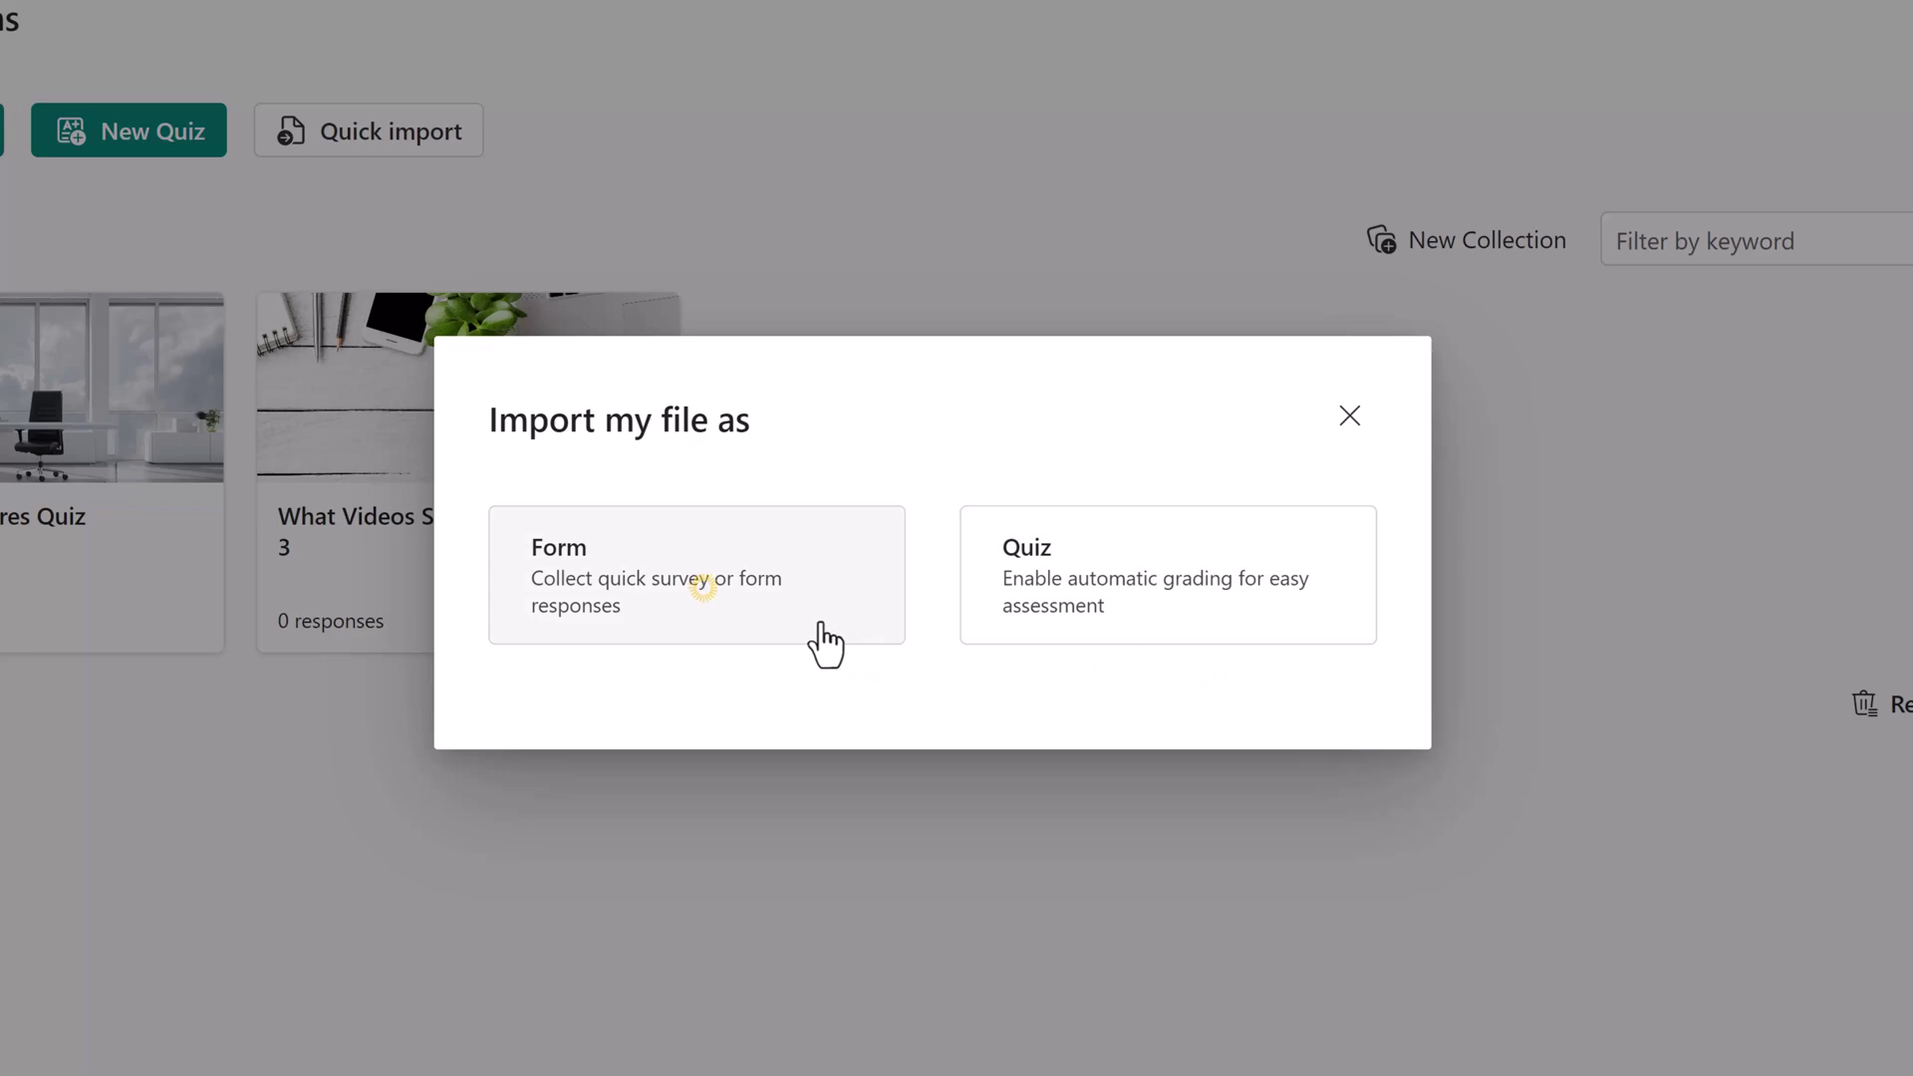
click(819, 626)
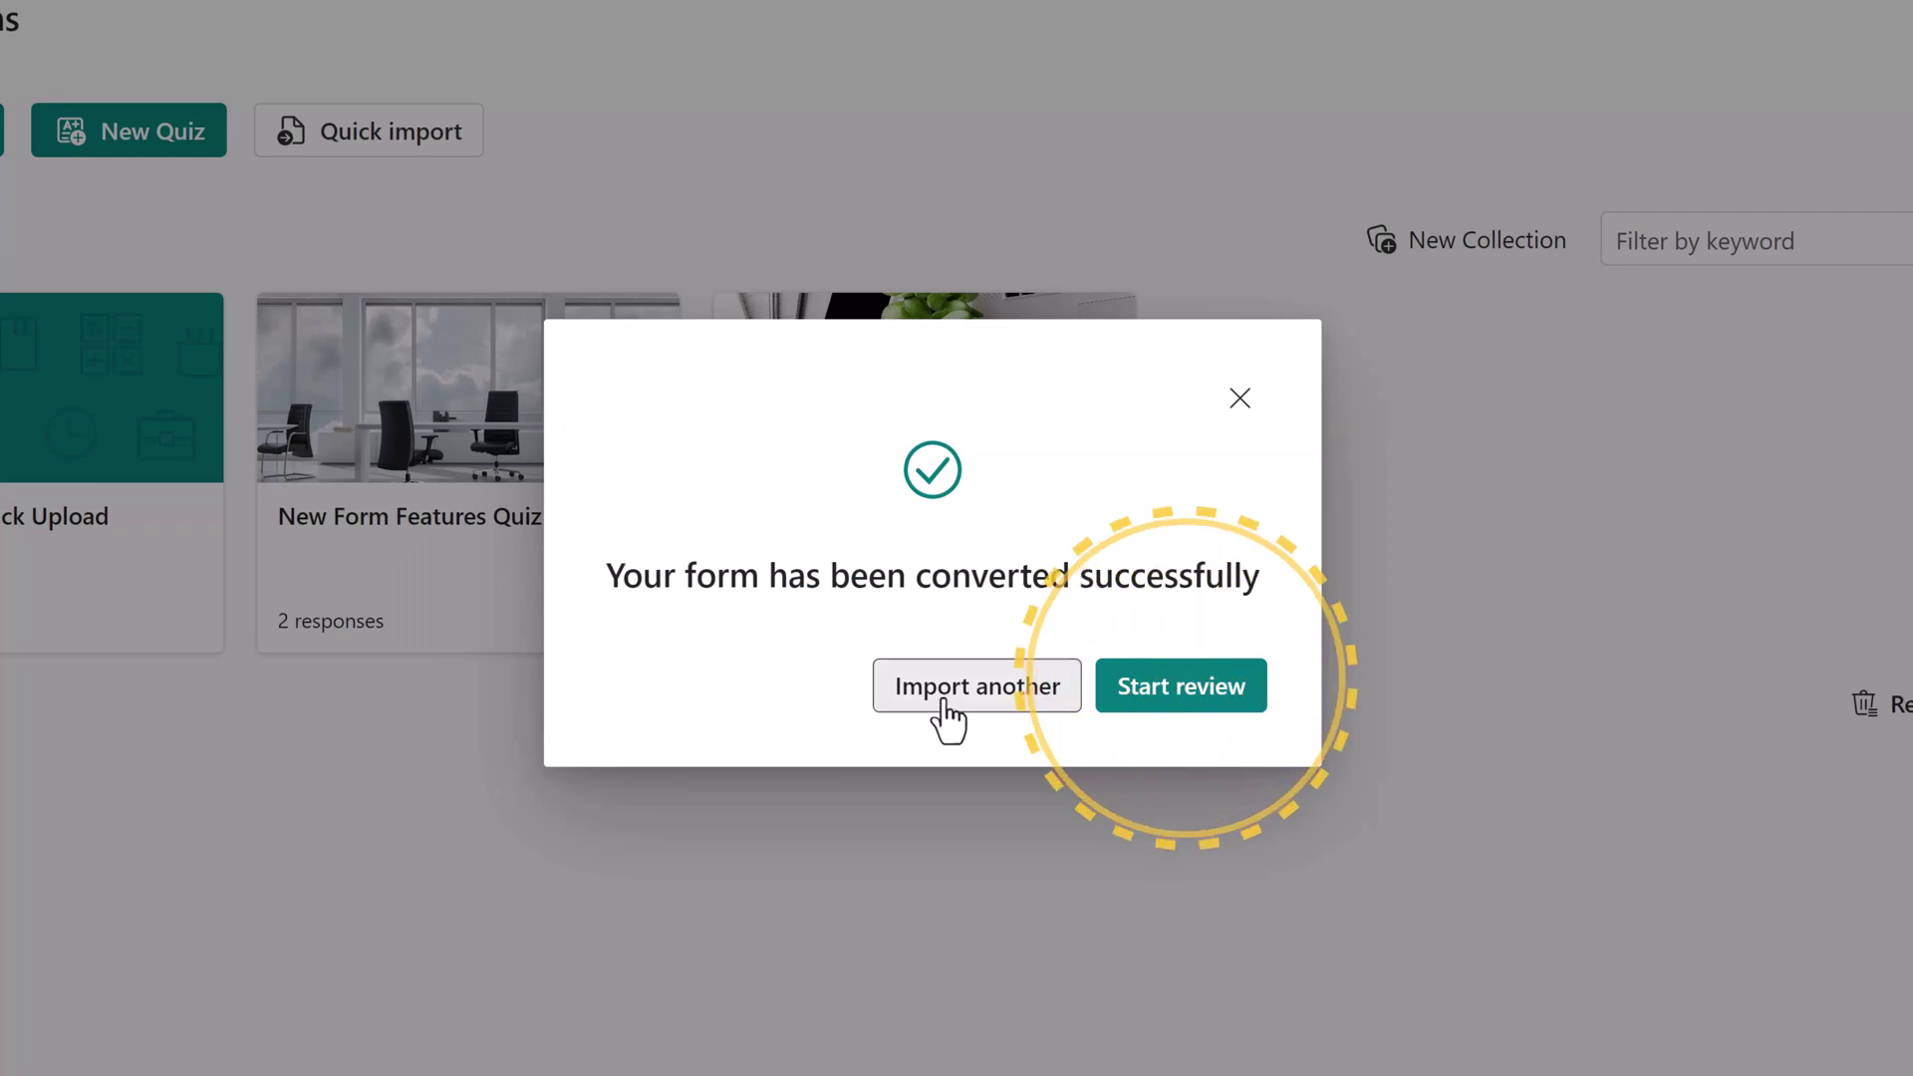
Start reviewing the converted Sample Quiz Quick Upload form and scroll through its questions
click(1249, 733)
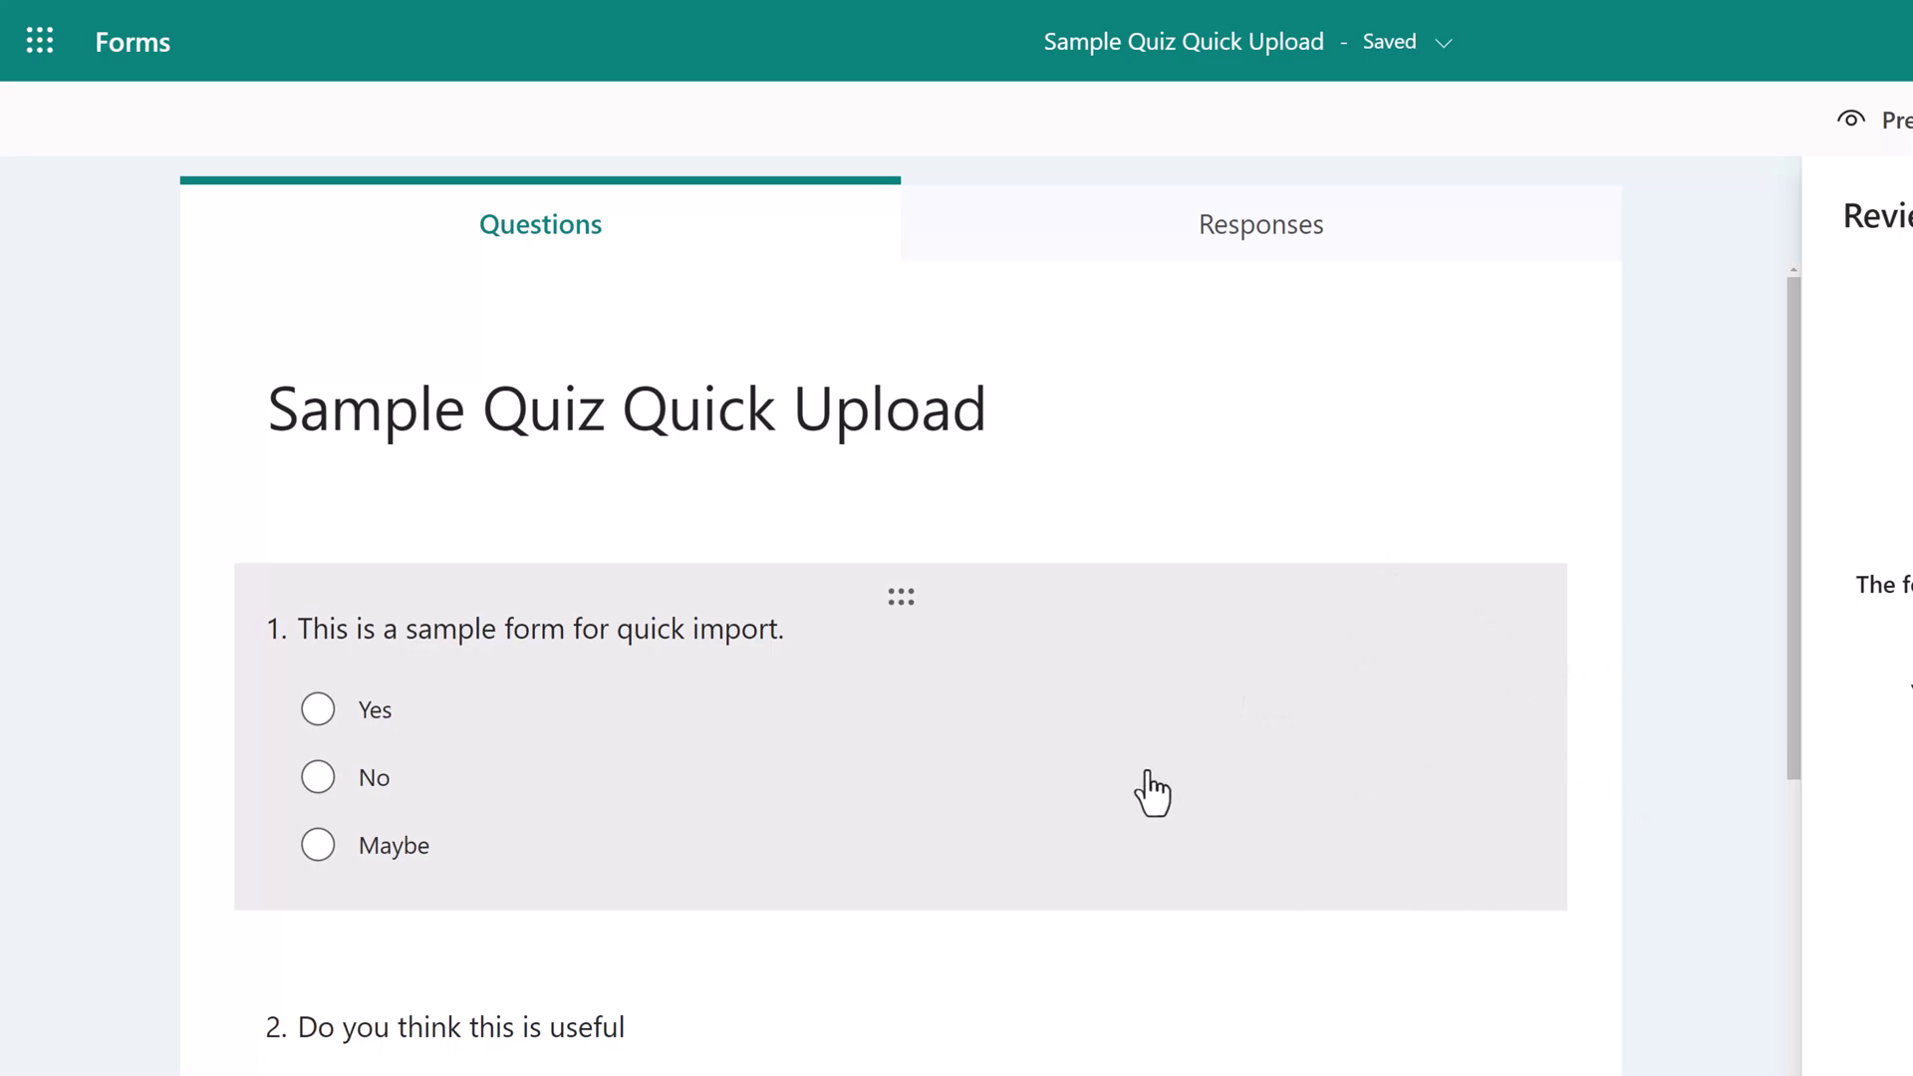
scroll(547, 768, down, 10)
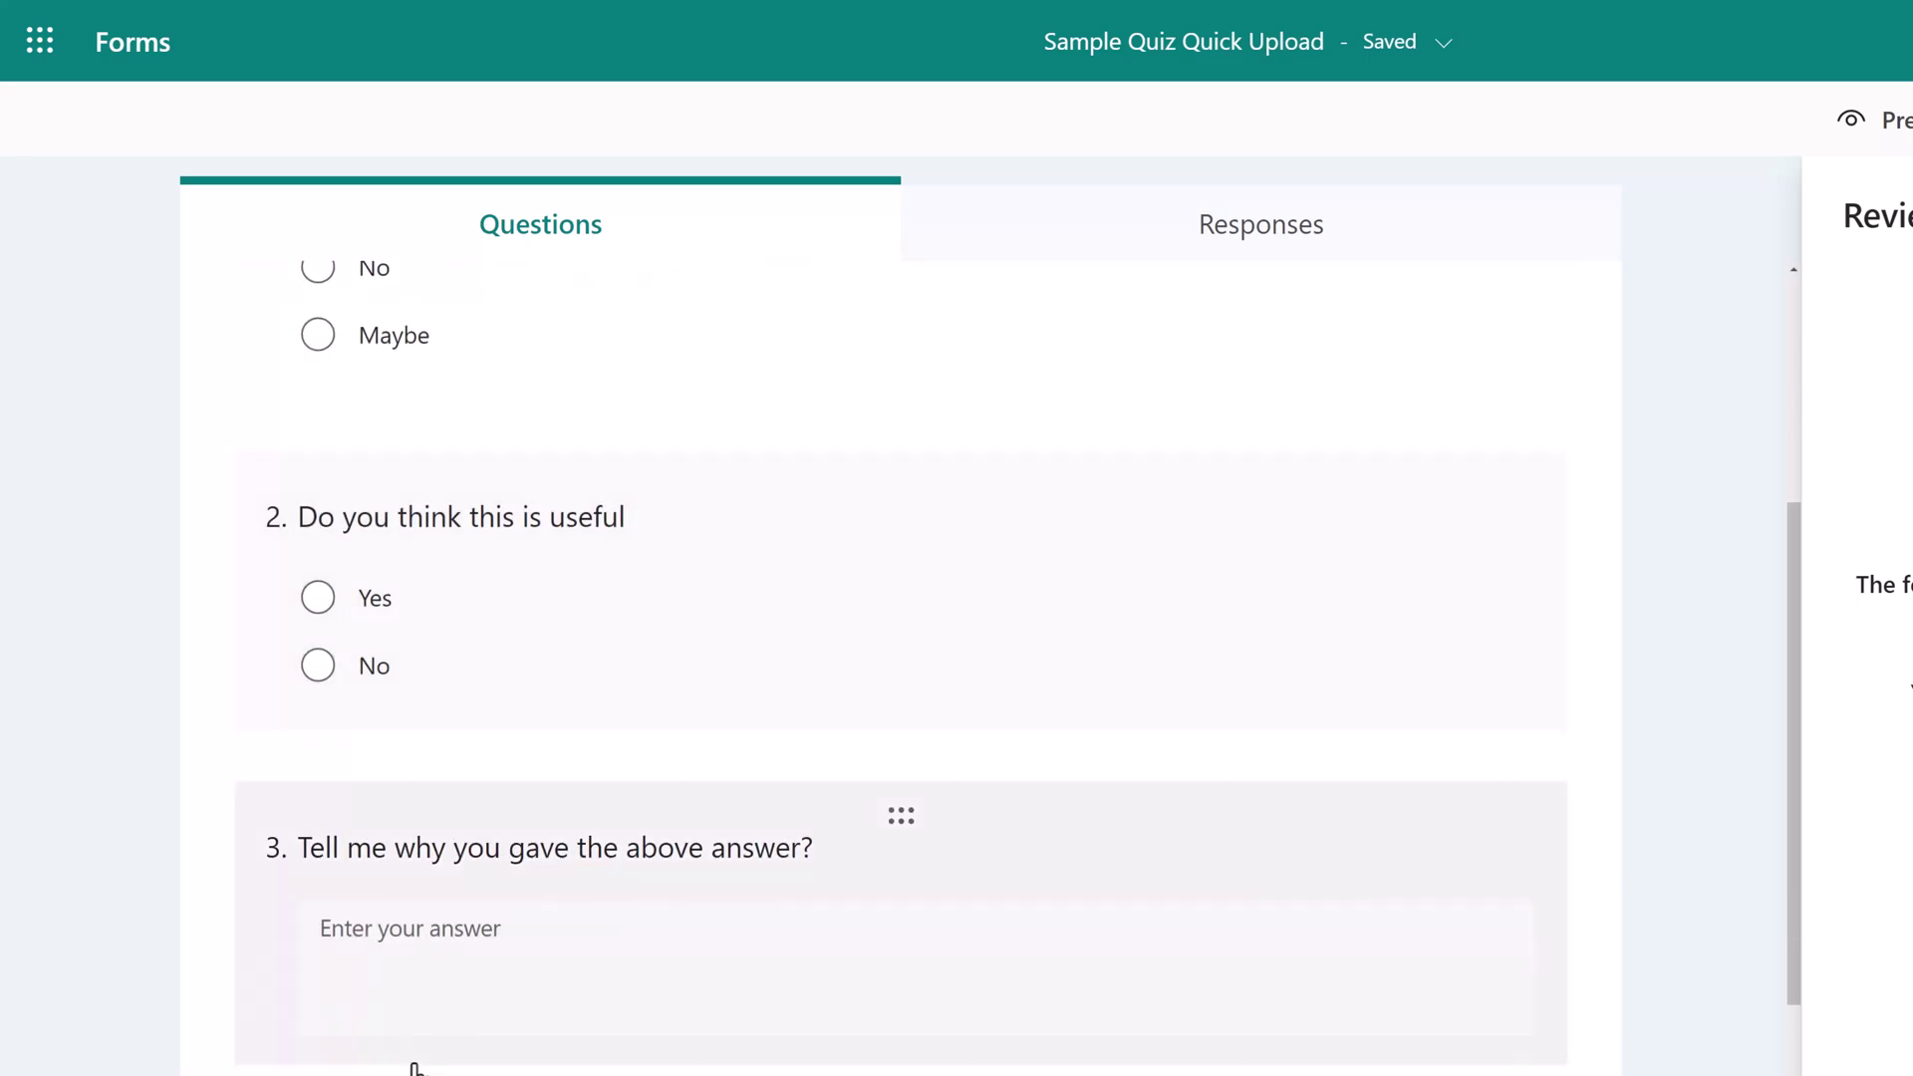
scroll(419, 985, up, 10)
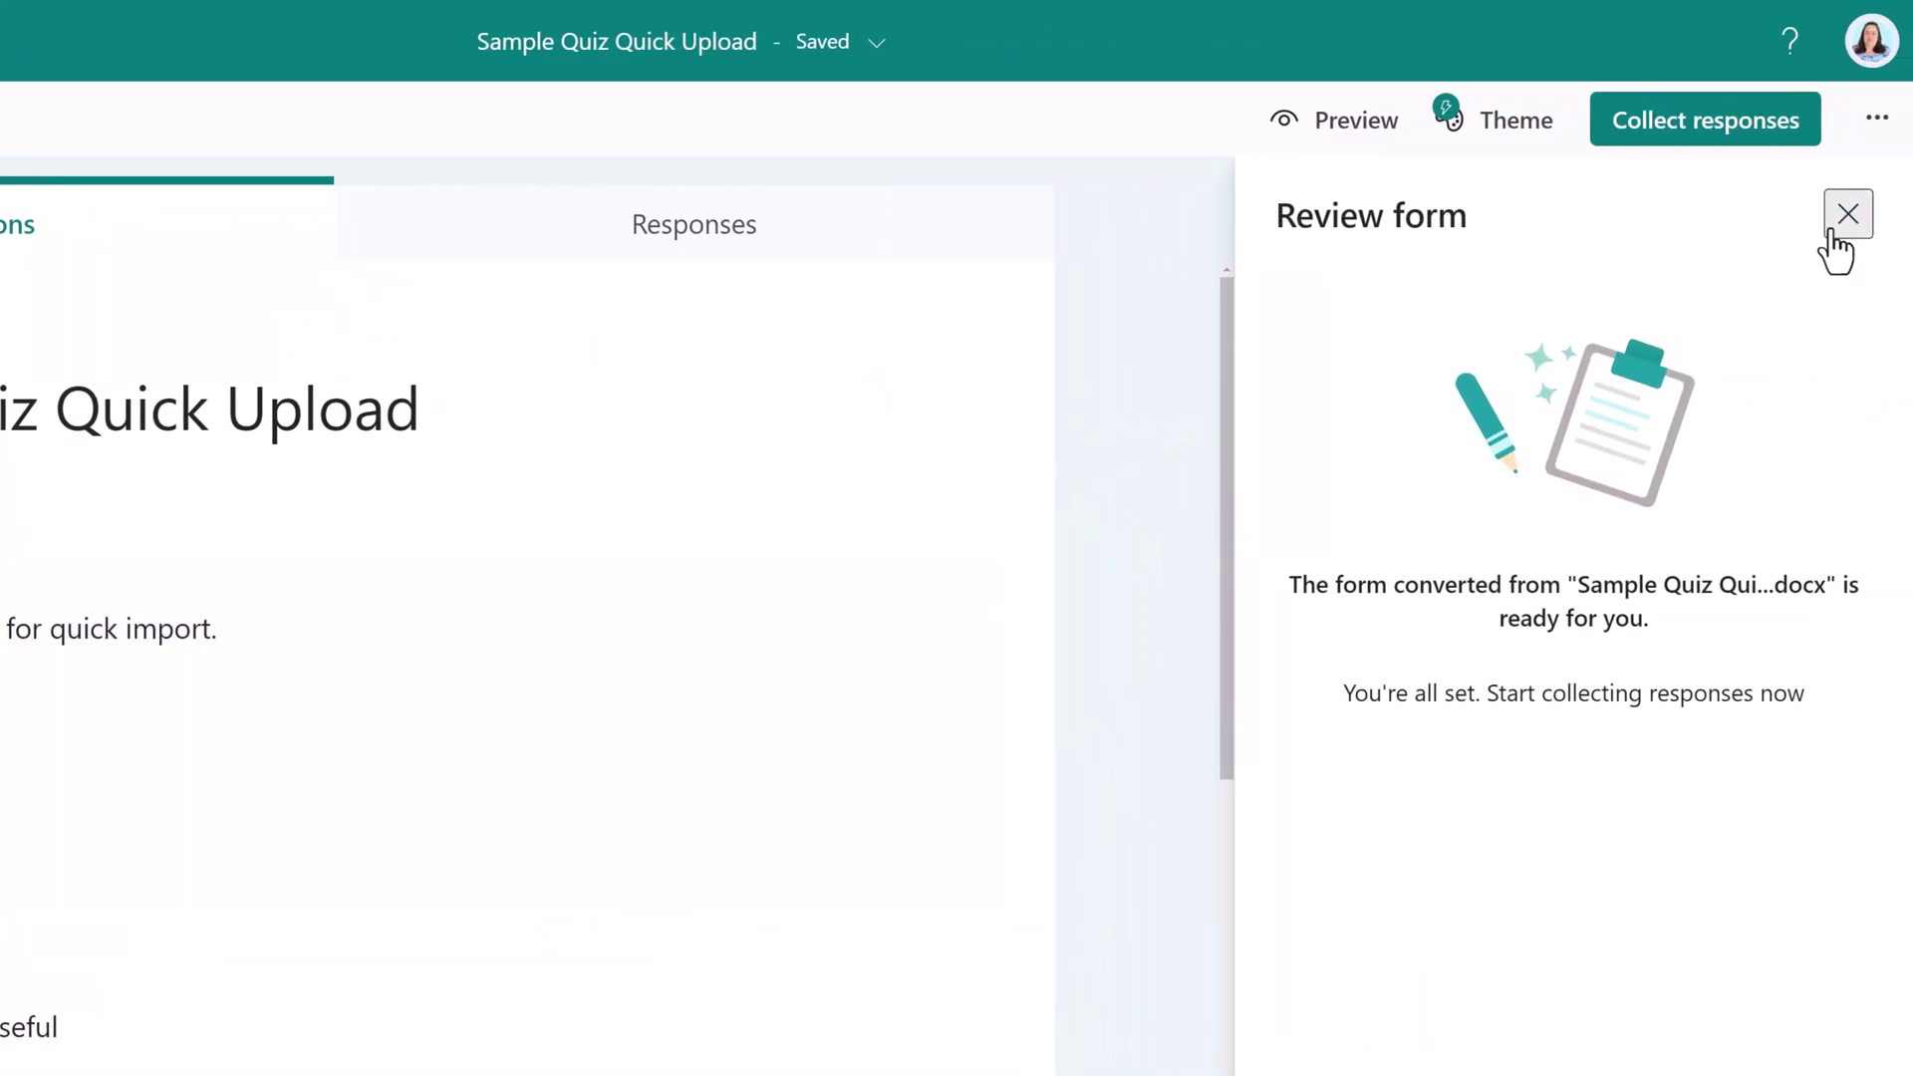
Apply the grey sketched-diagram theme to Sample Quiz Quick Upload and open its settings
click(1839, 227)
click(1505, 135)
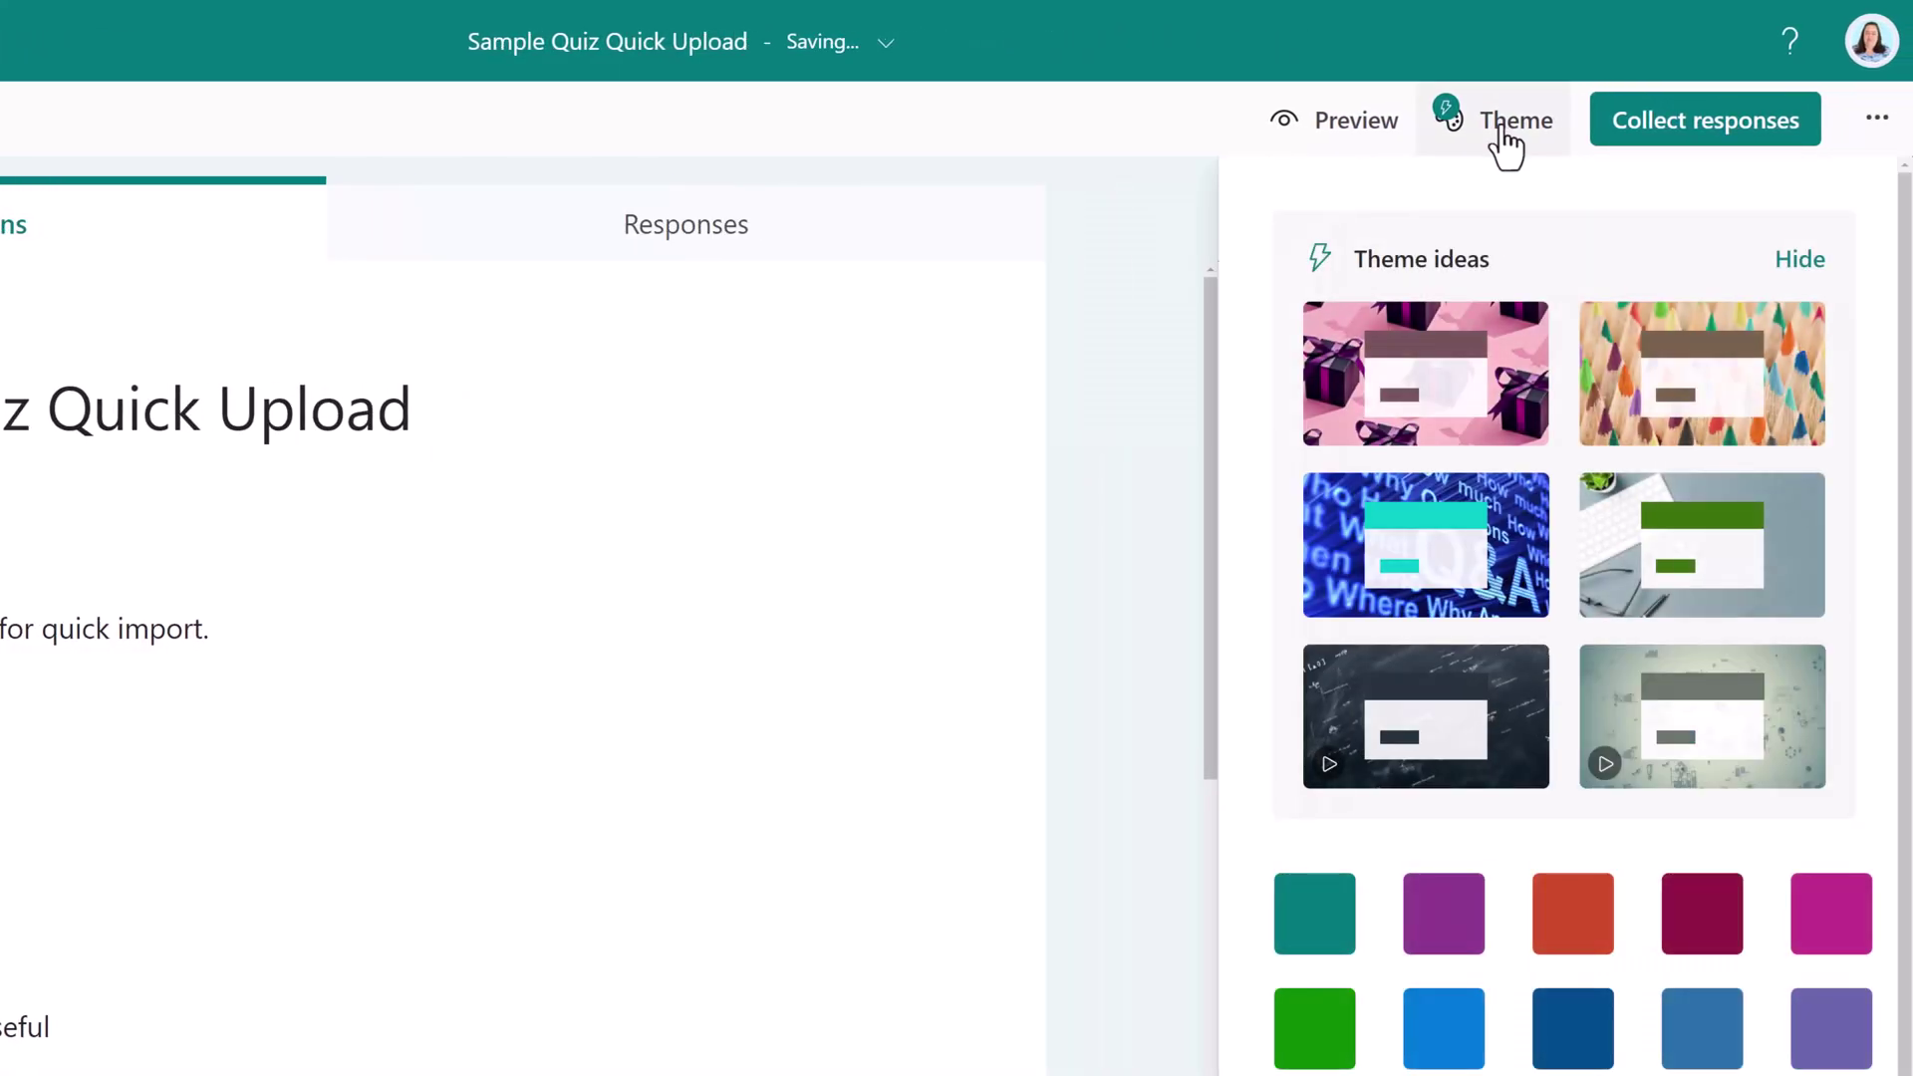
click(1598, 740)
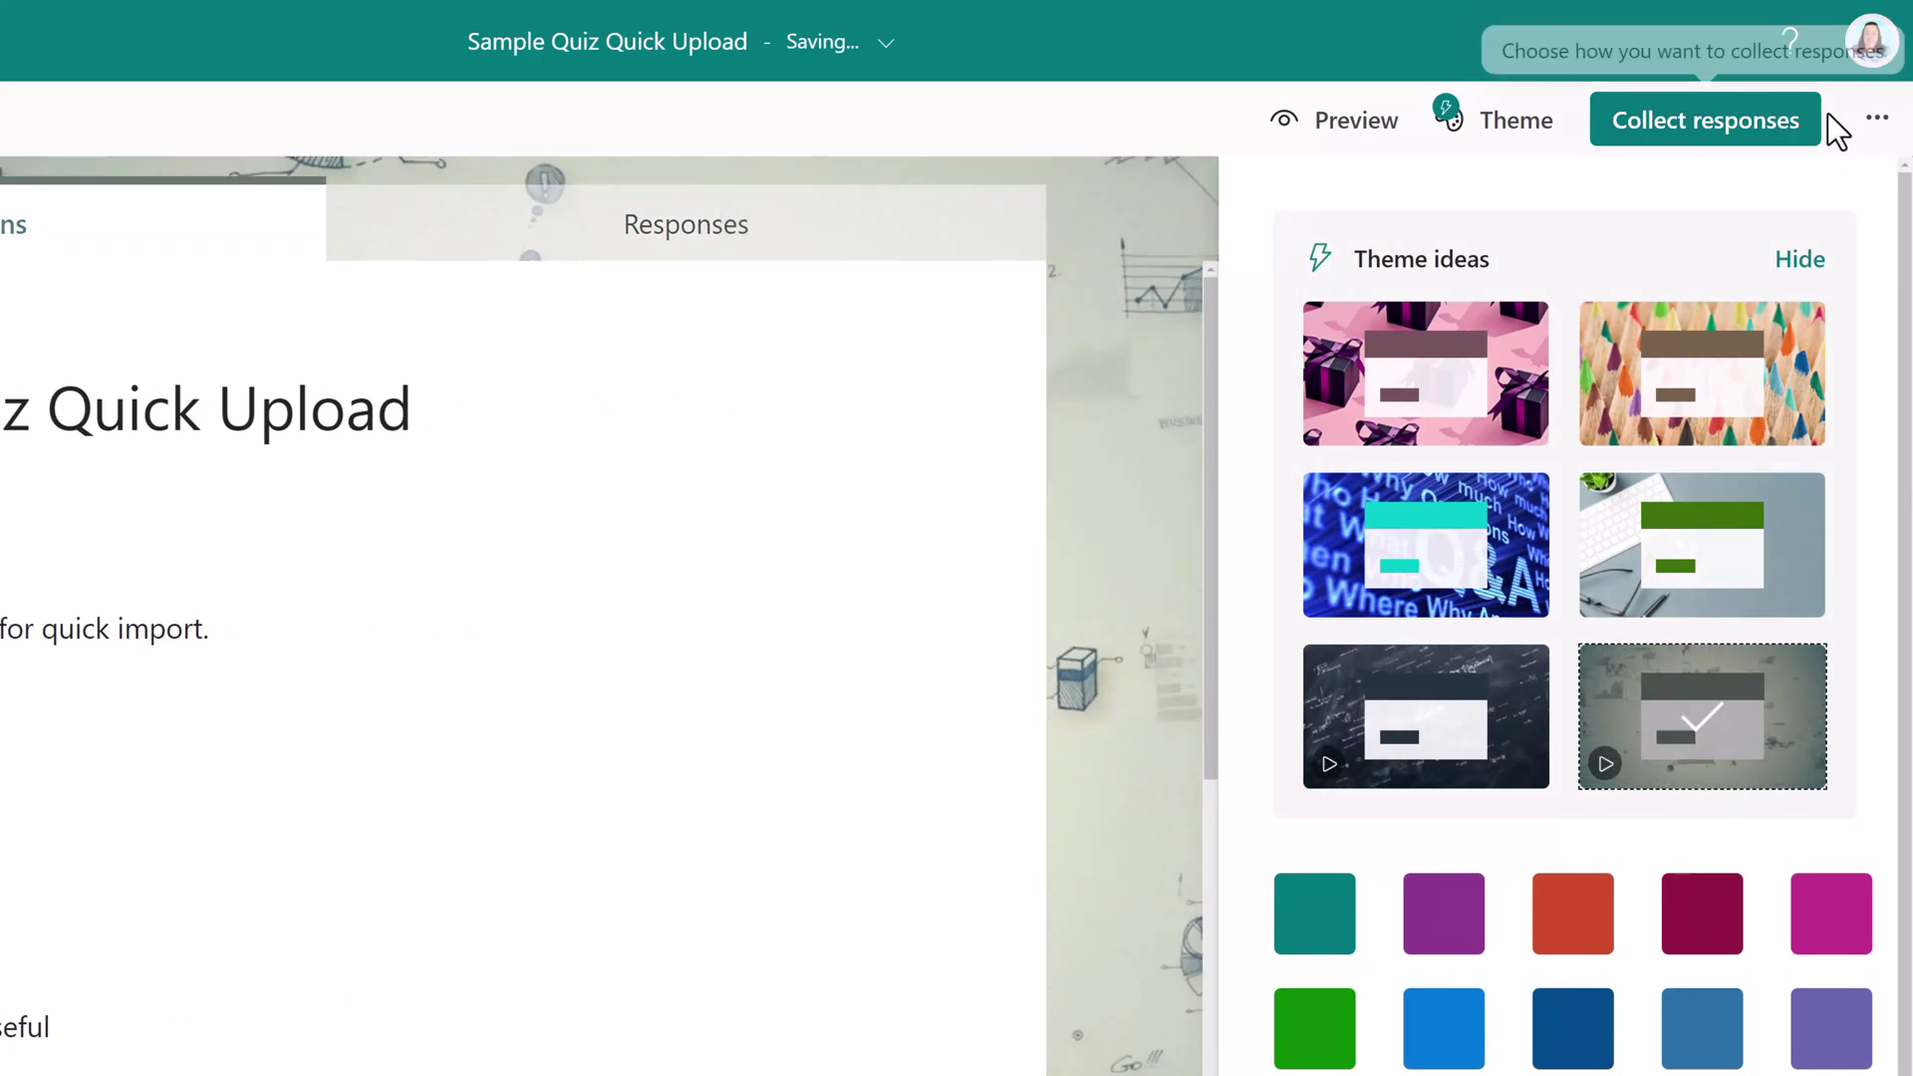
click(1874, 120)
click(1689, 274)
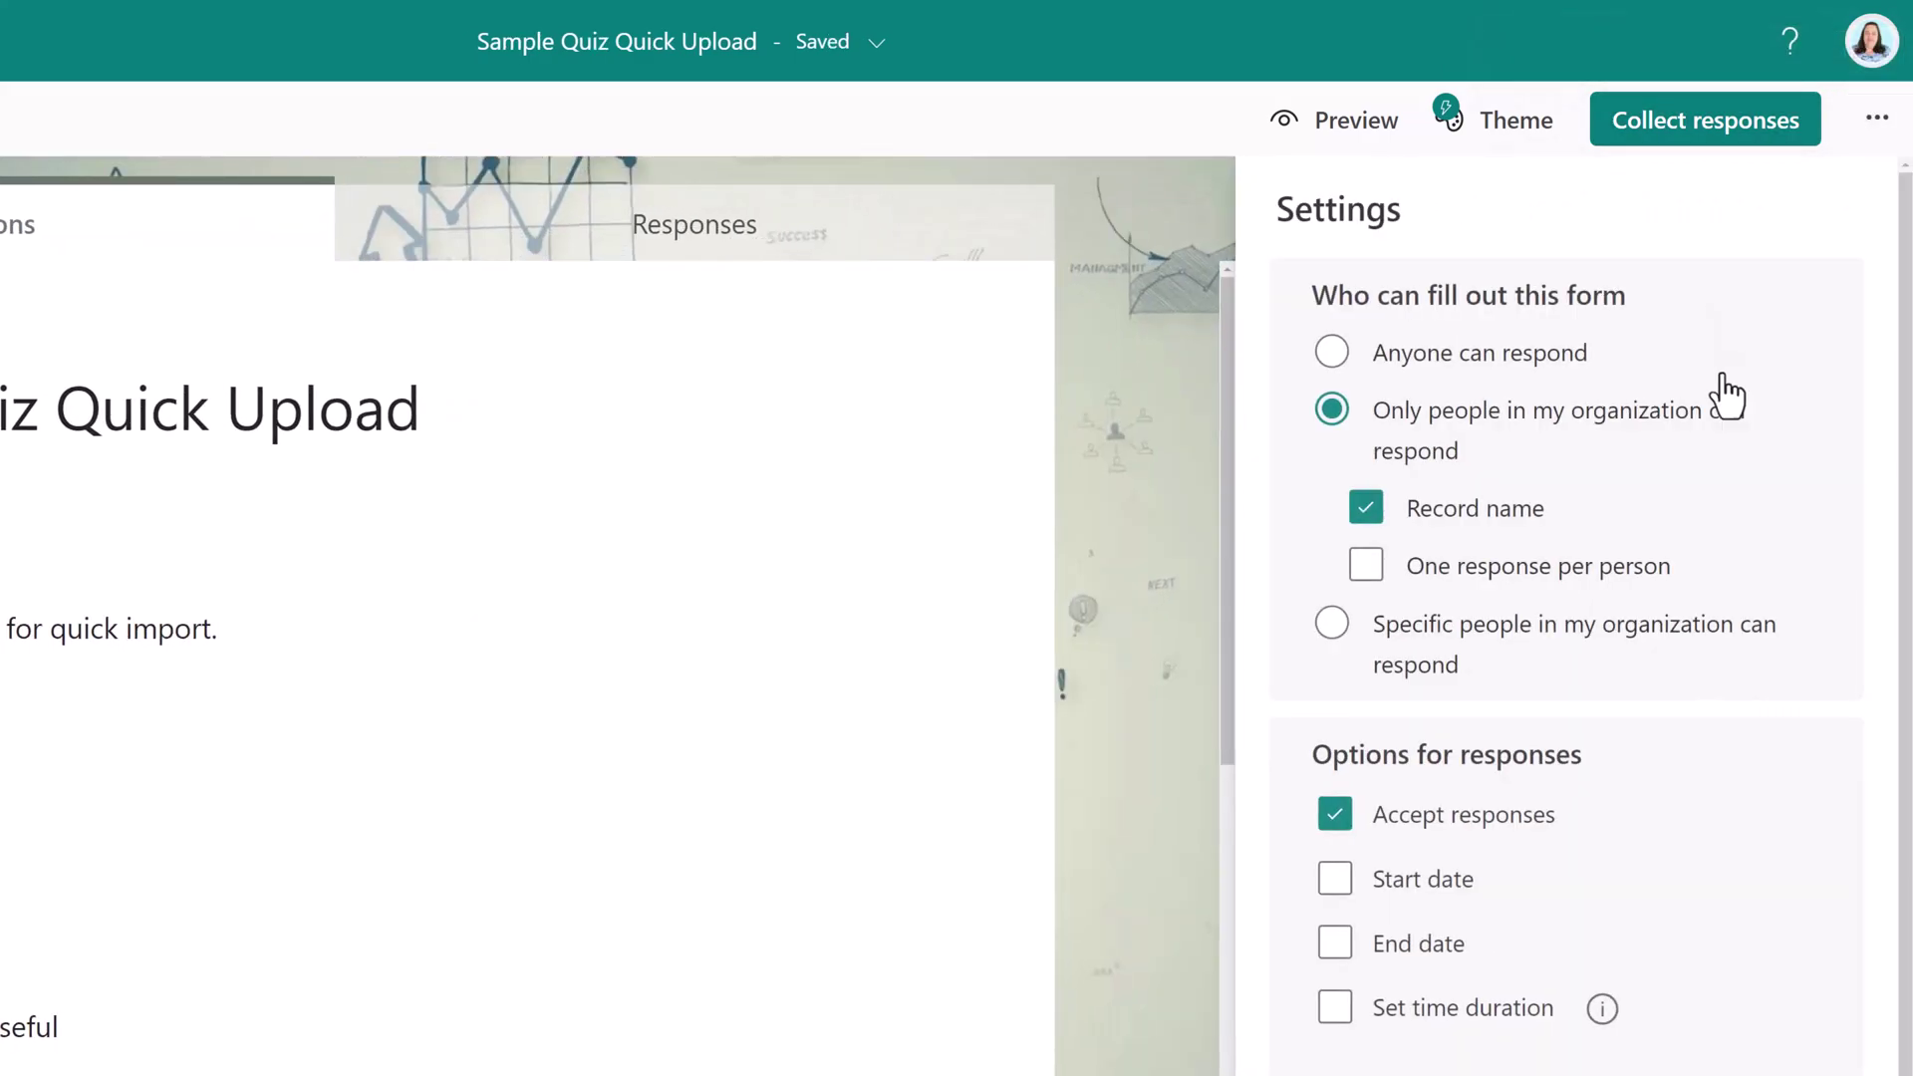
Set the form so anyone can respond, then check the Sample Quiz card's options in All My Forms
click(1335, 357)
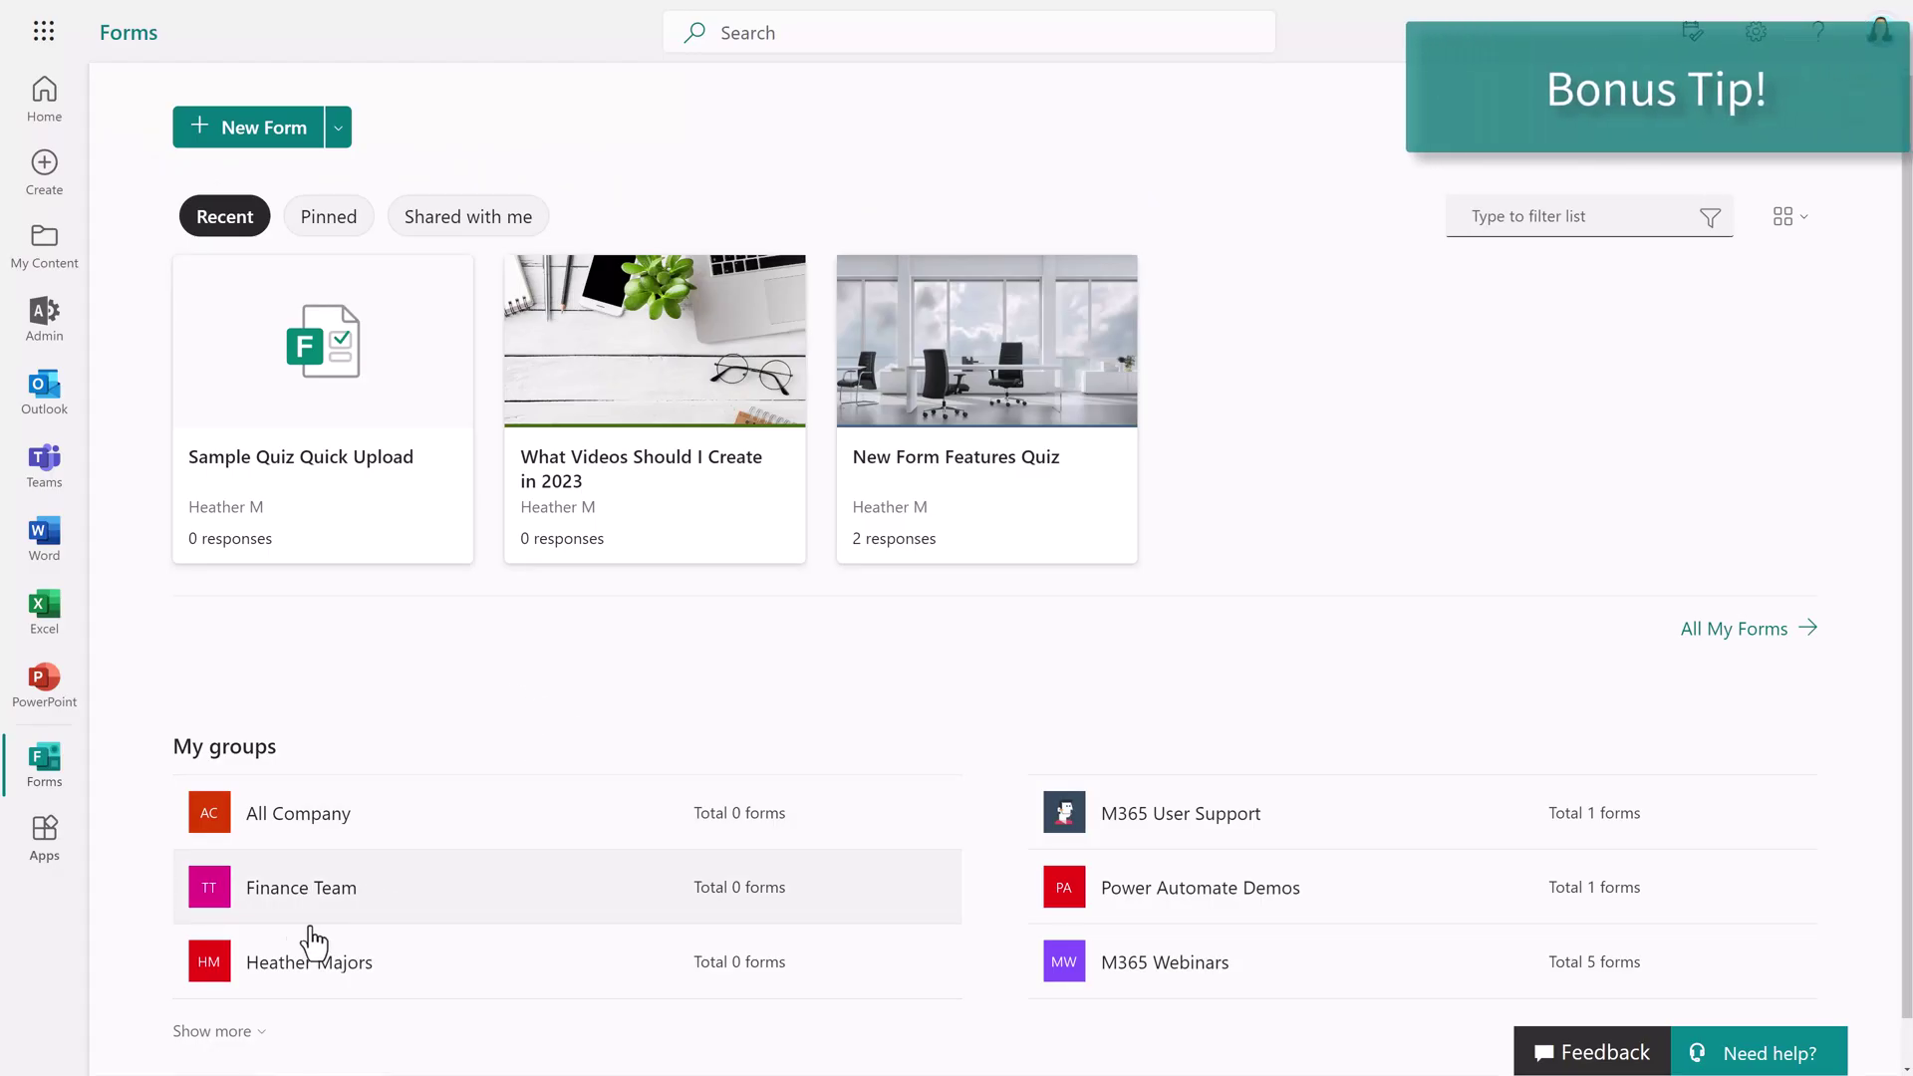
click(302, 837)
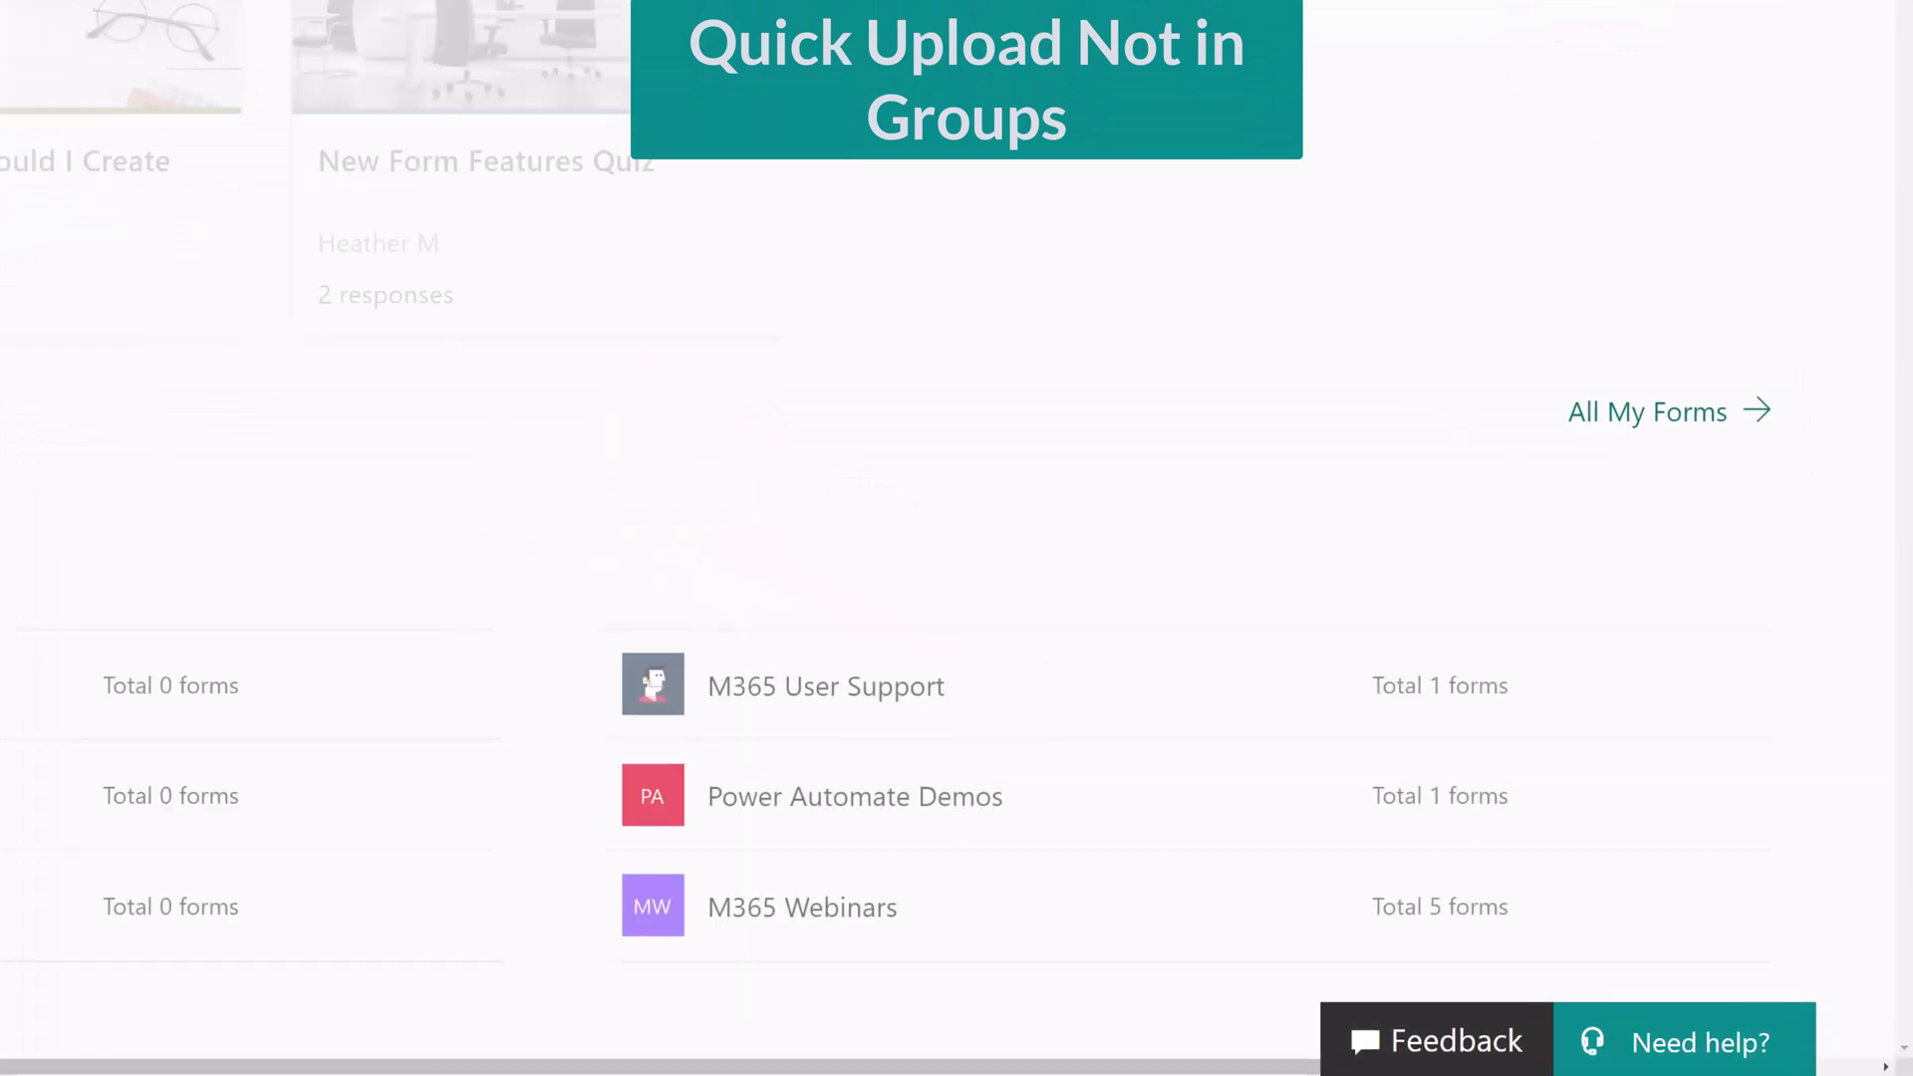
click(1614, 410)
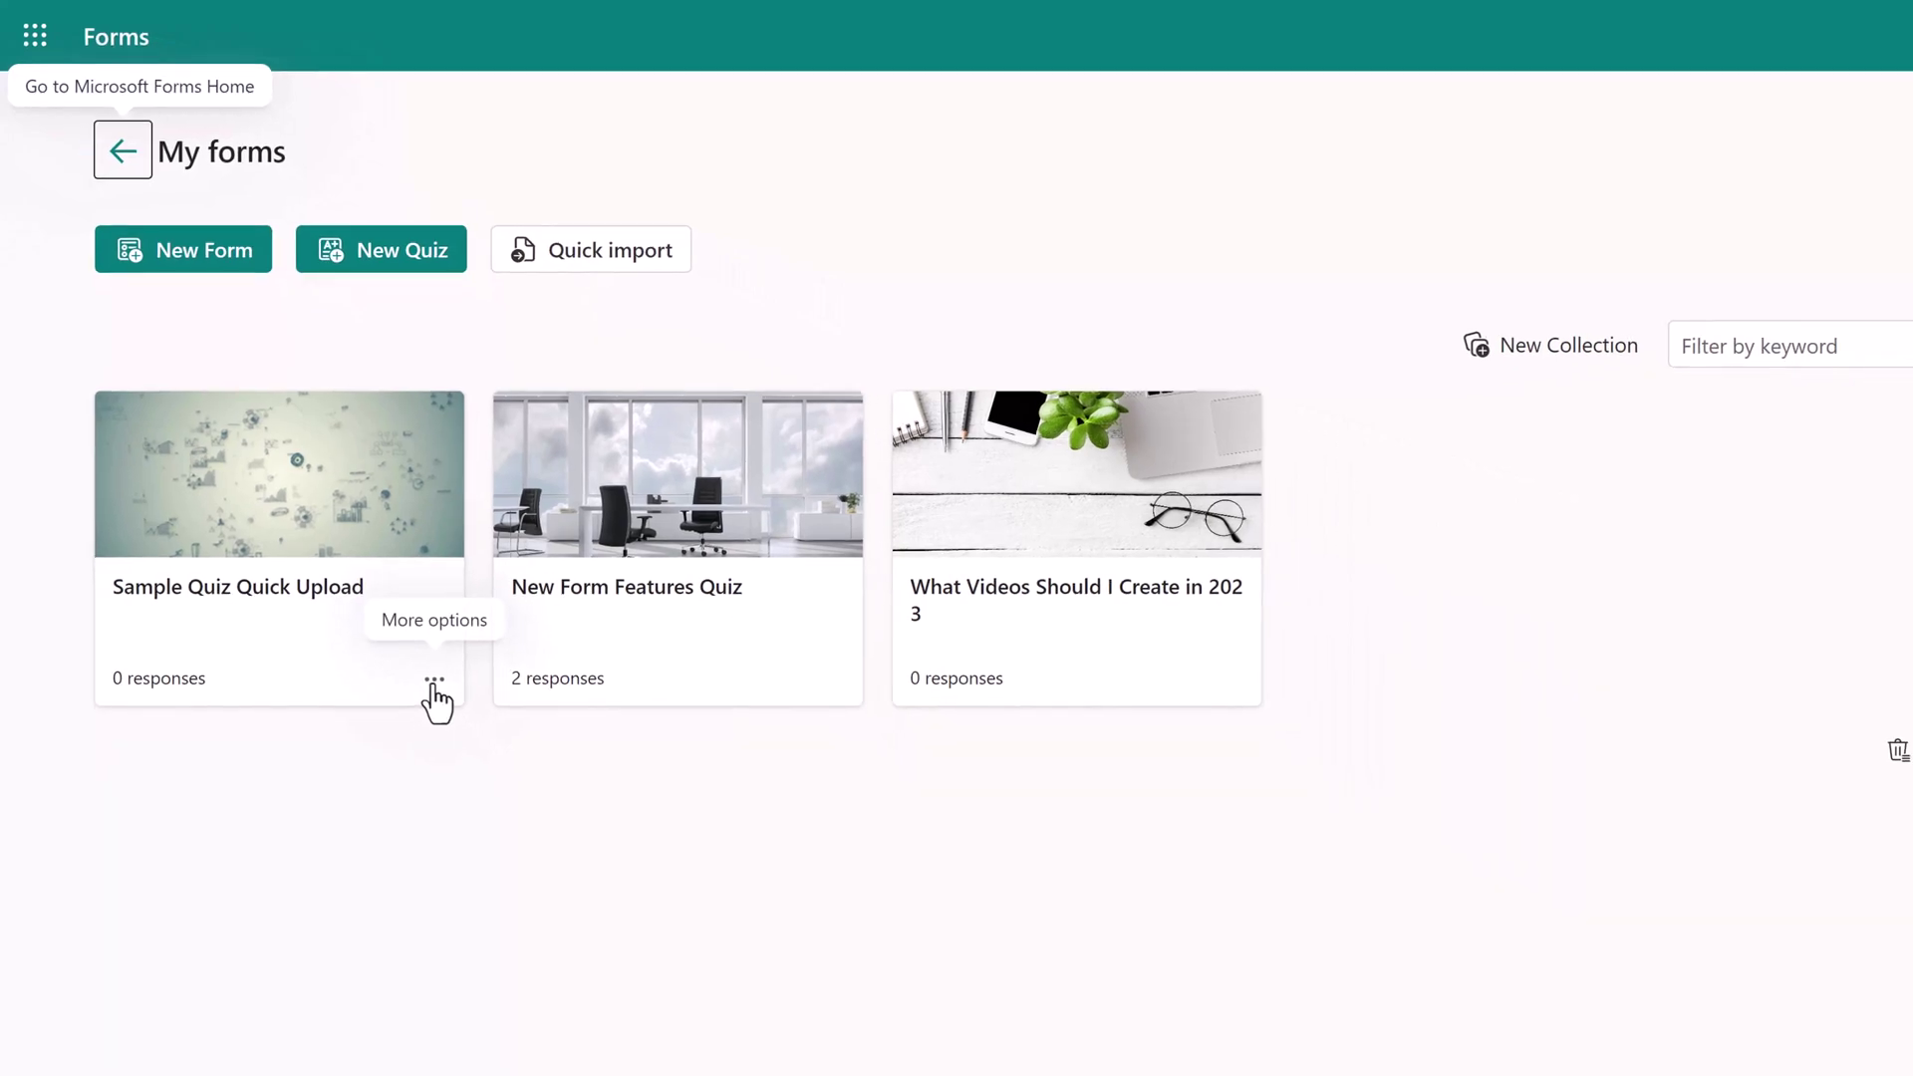
click(434, 682)
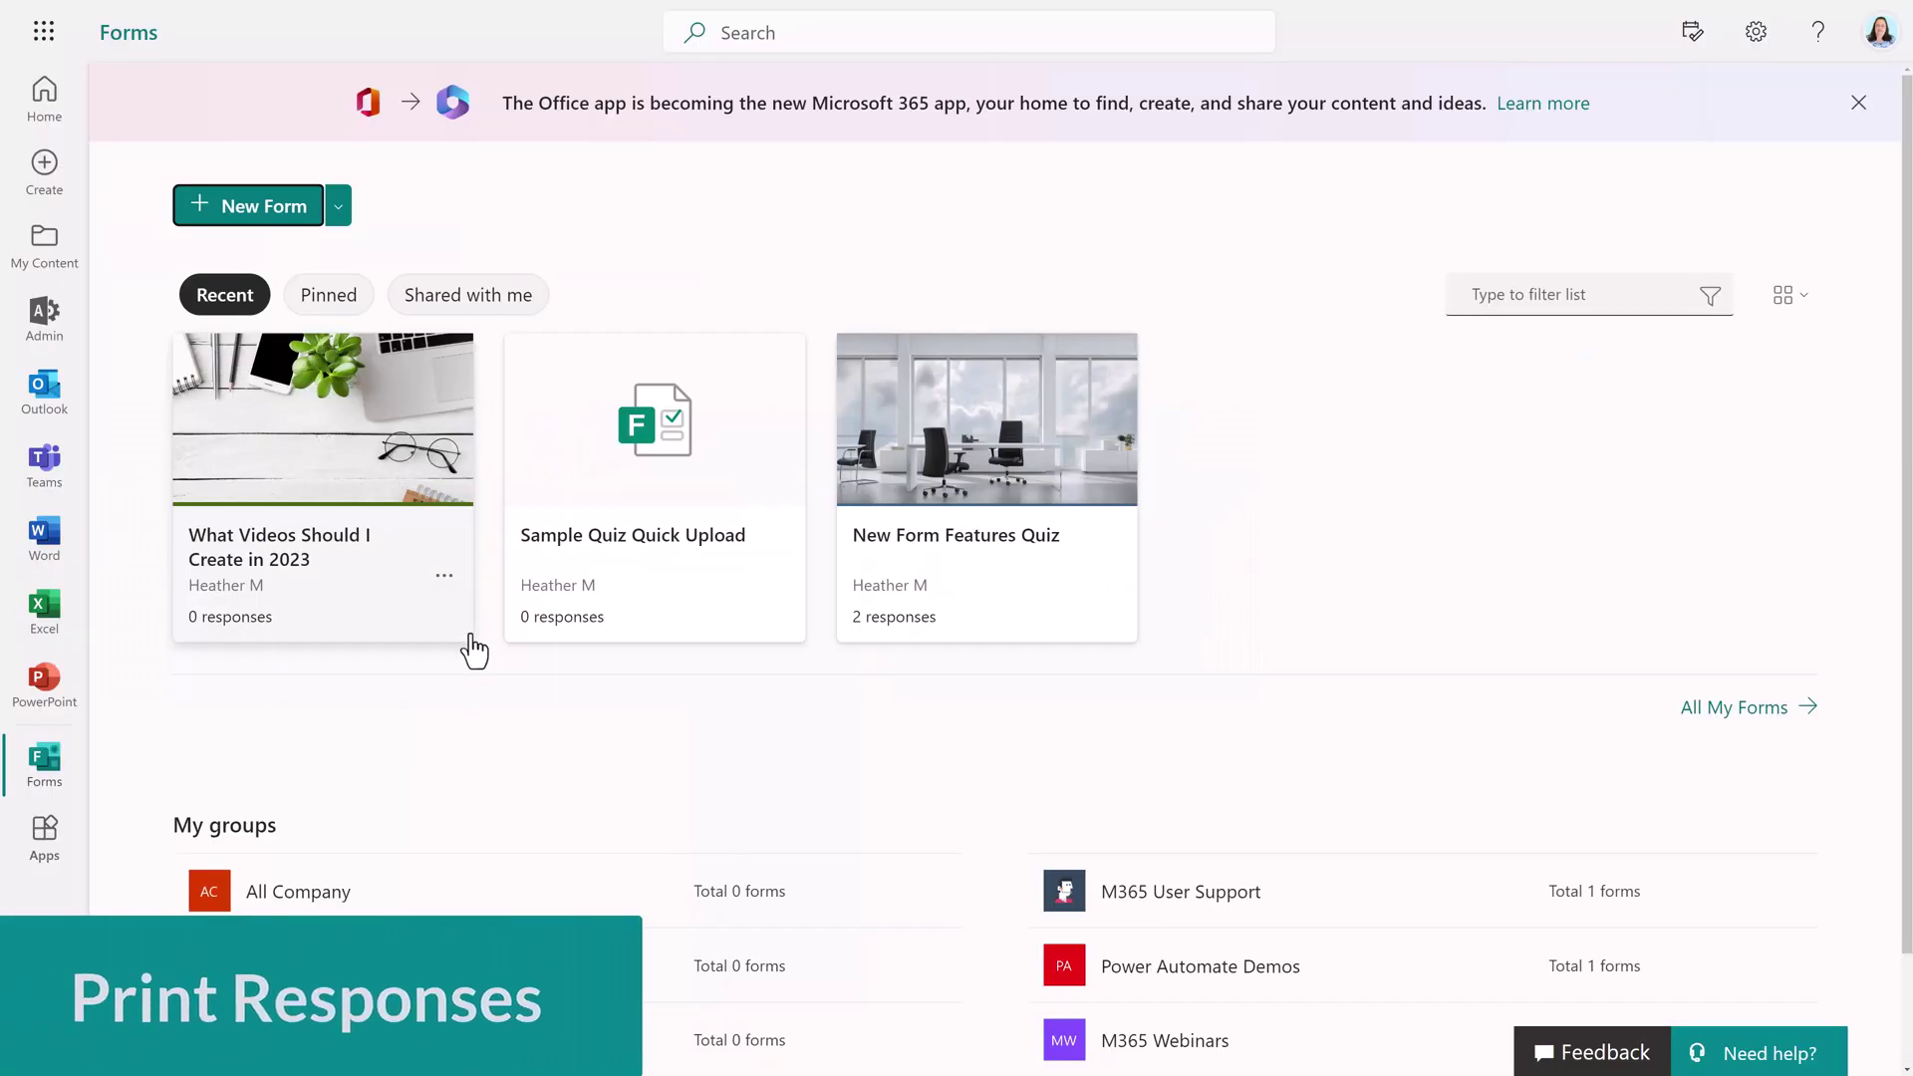
Allow receipts after submission for the 'What Videos Should I Create in 2023' form
click(373, 611)
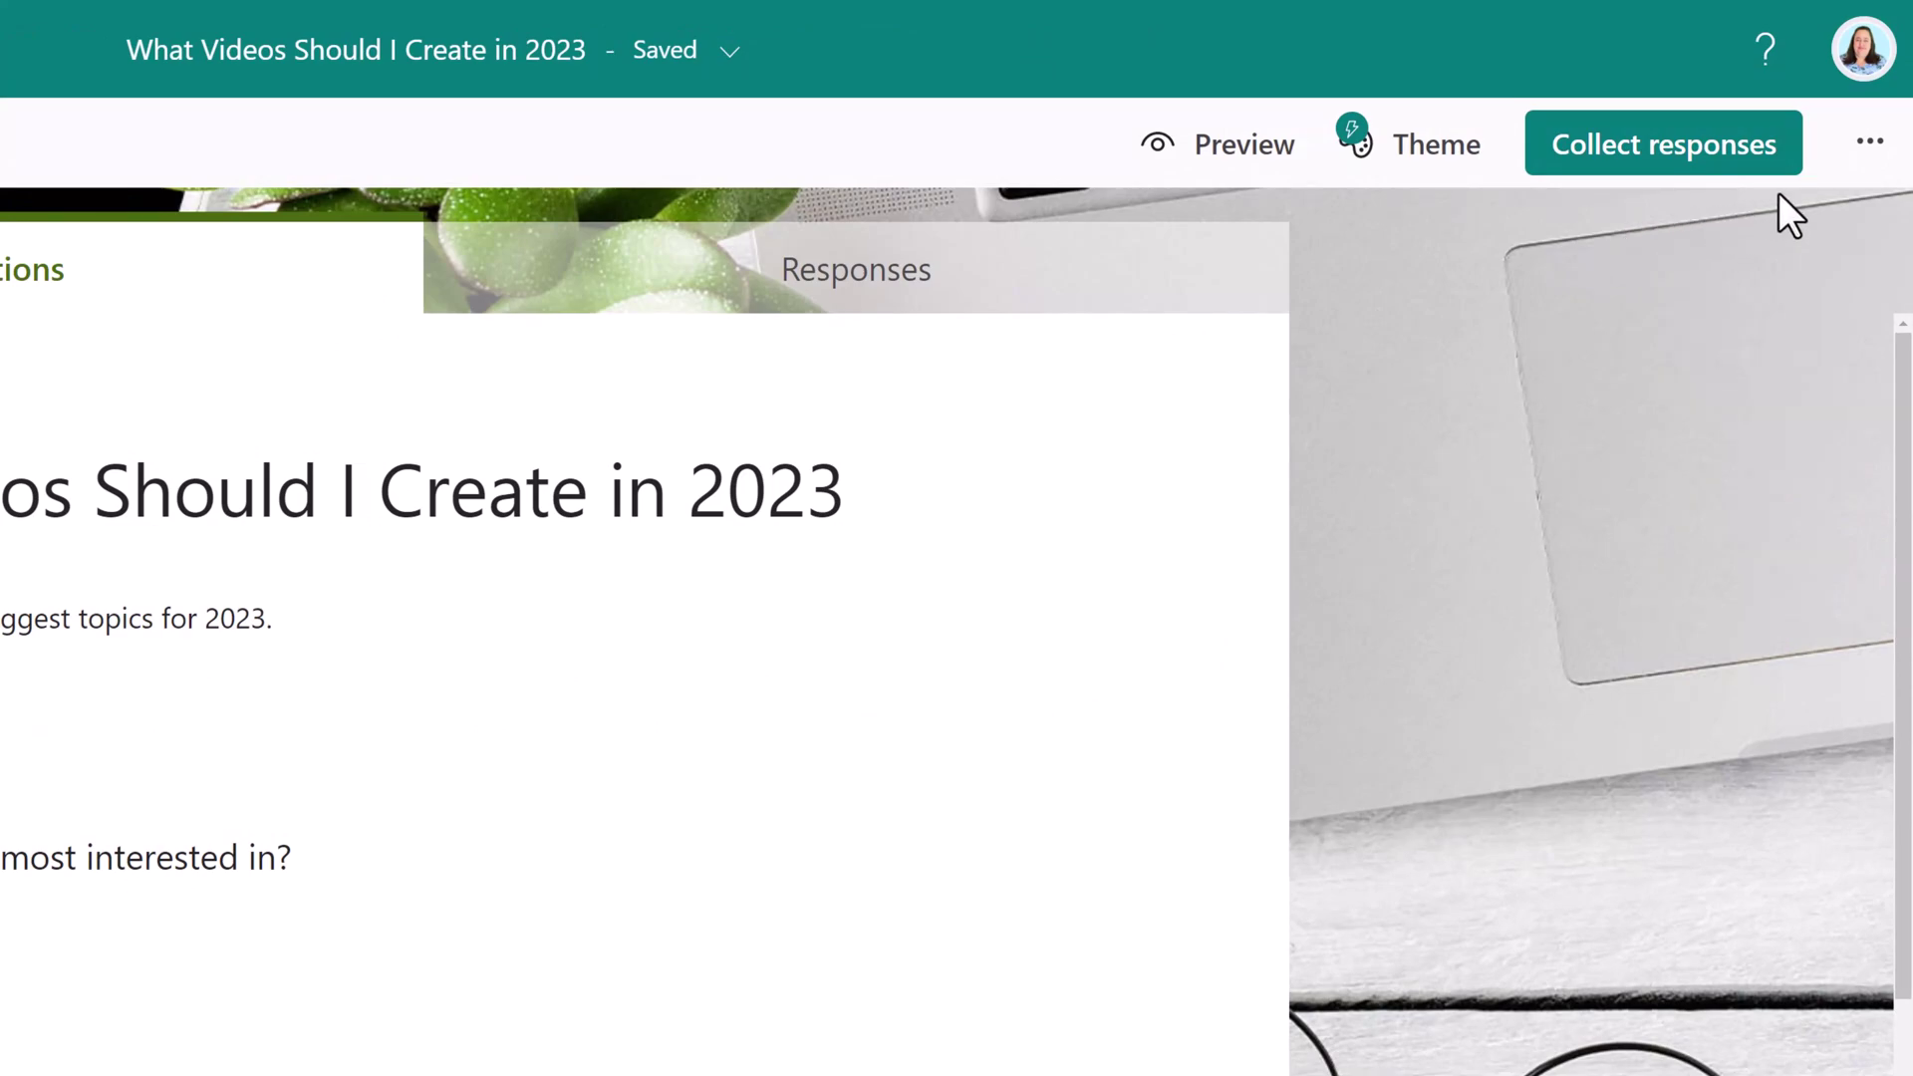
click(1863, 150)
click(1869, 151)
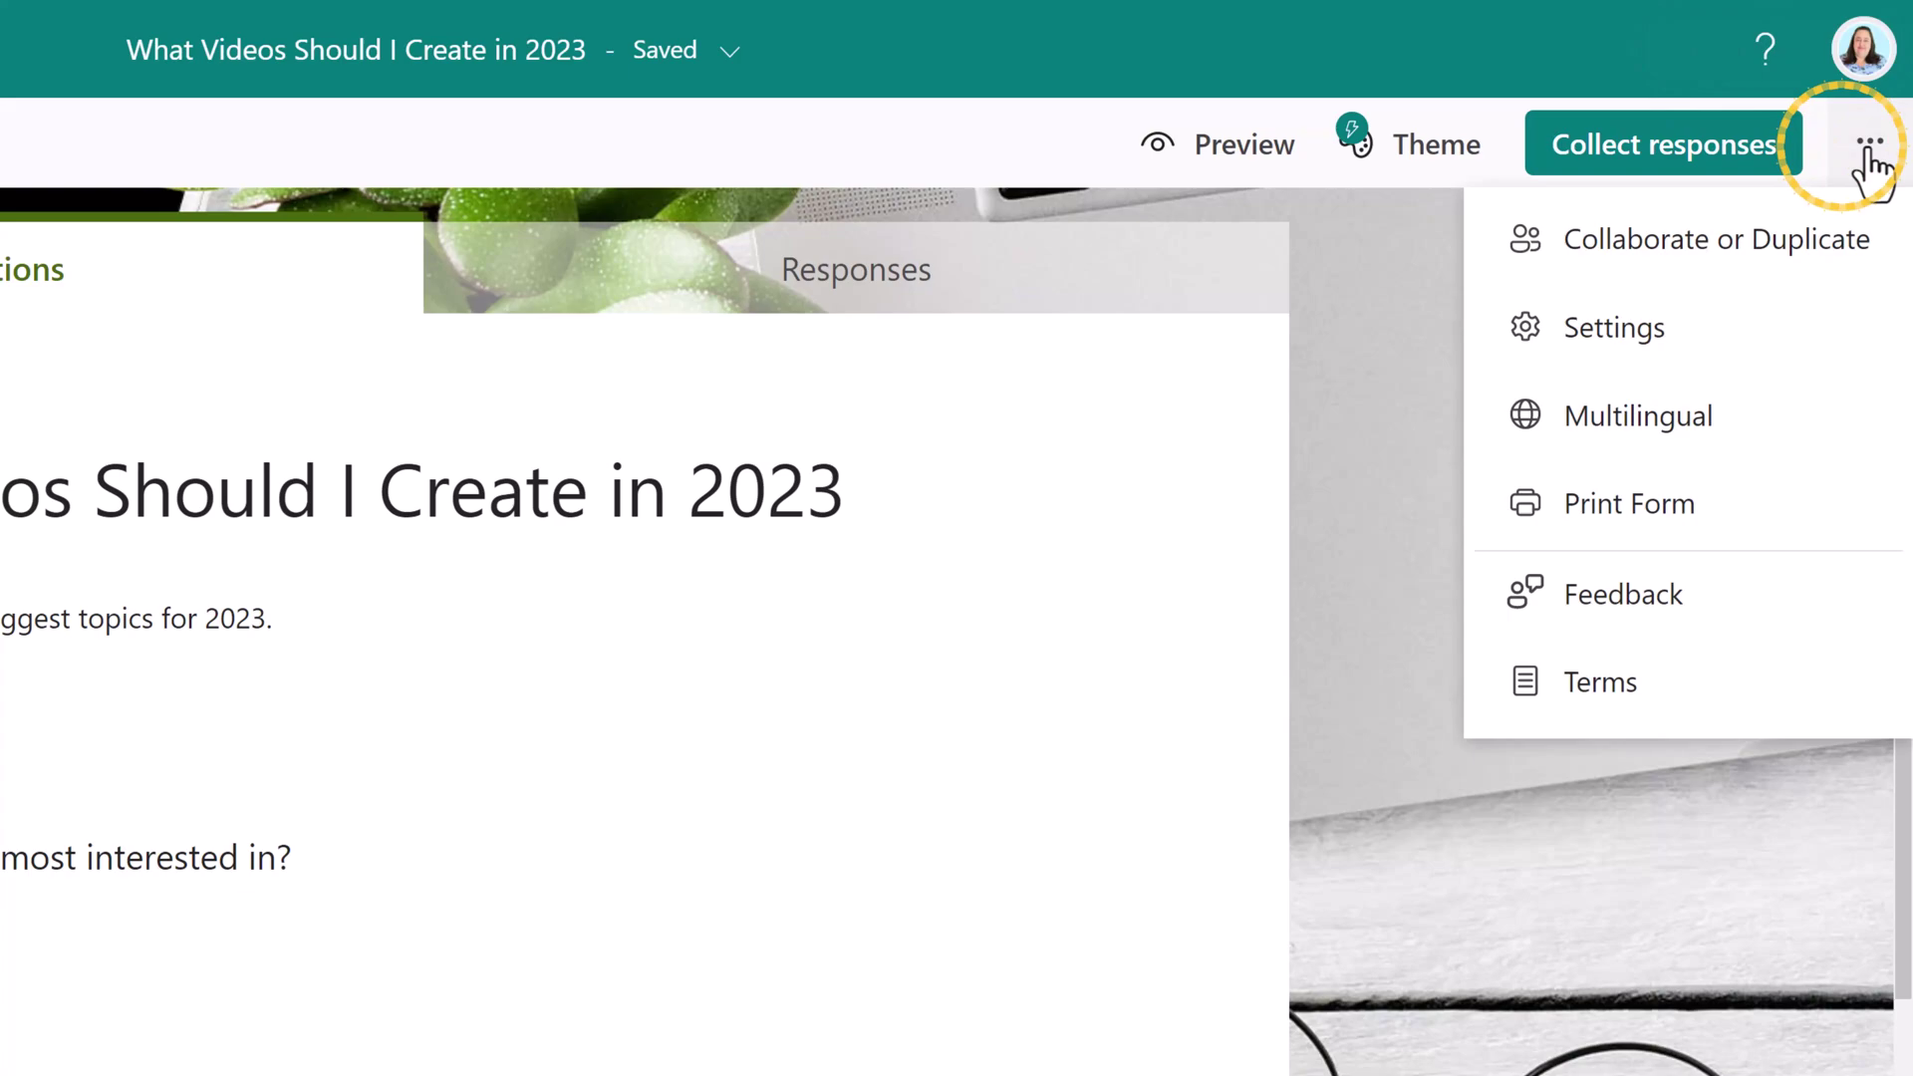
click(1624, 336)
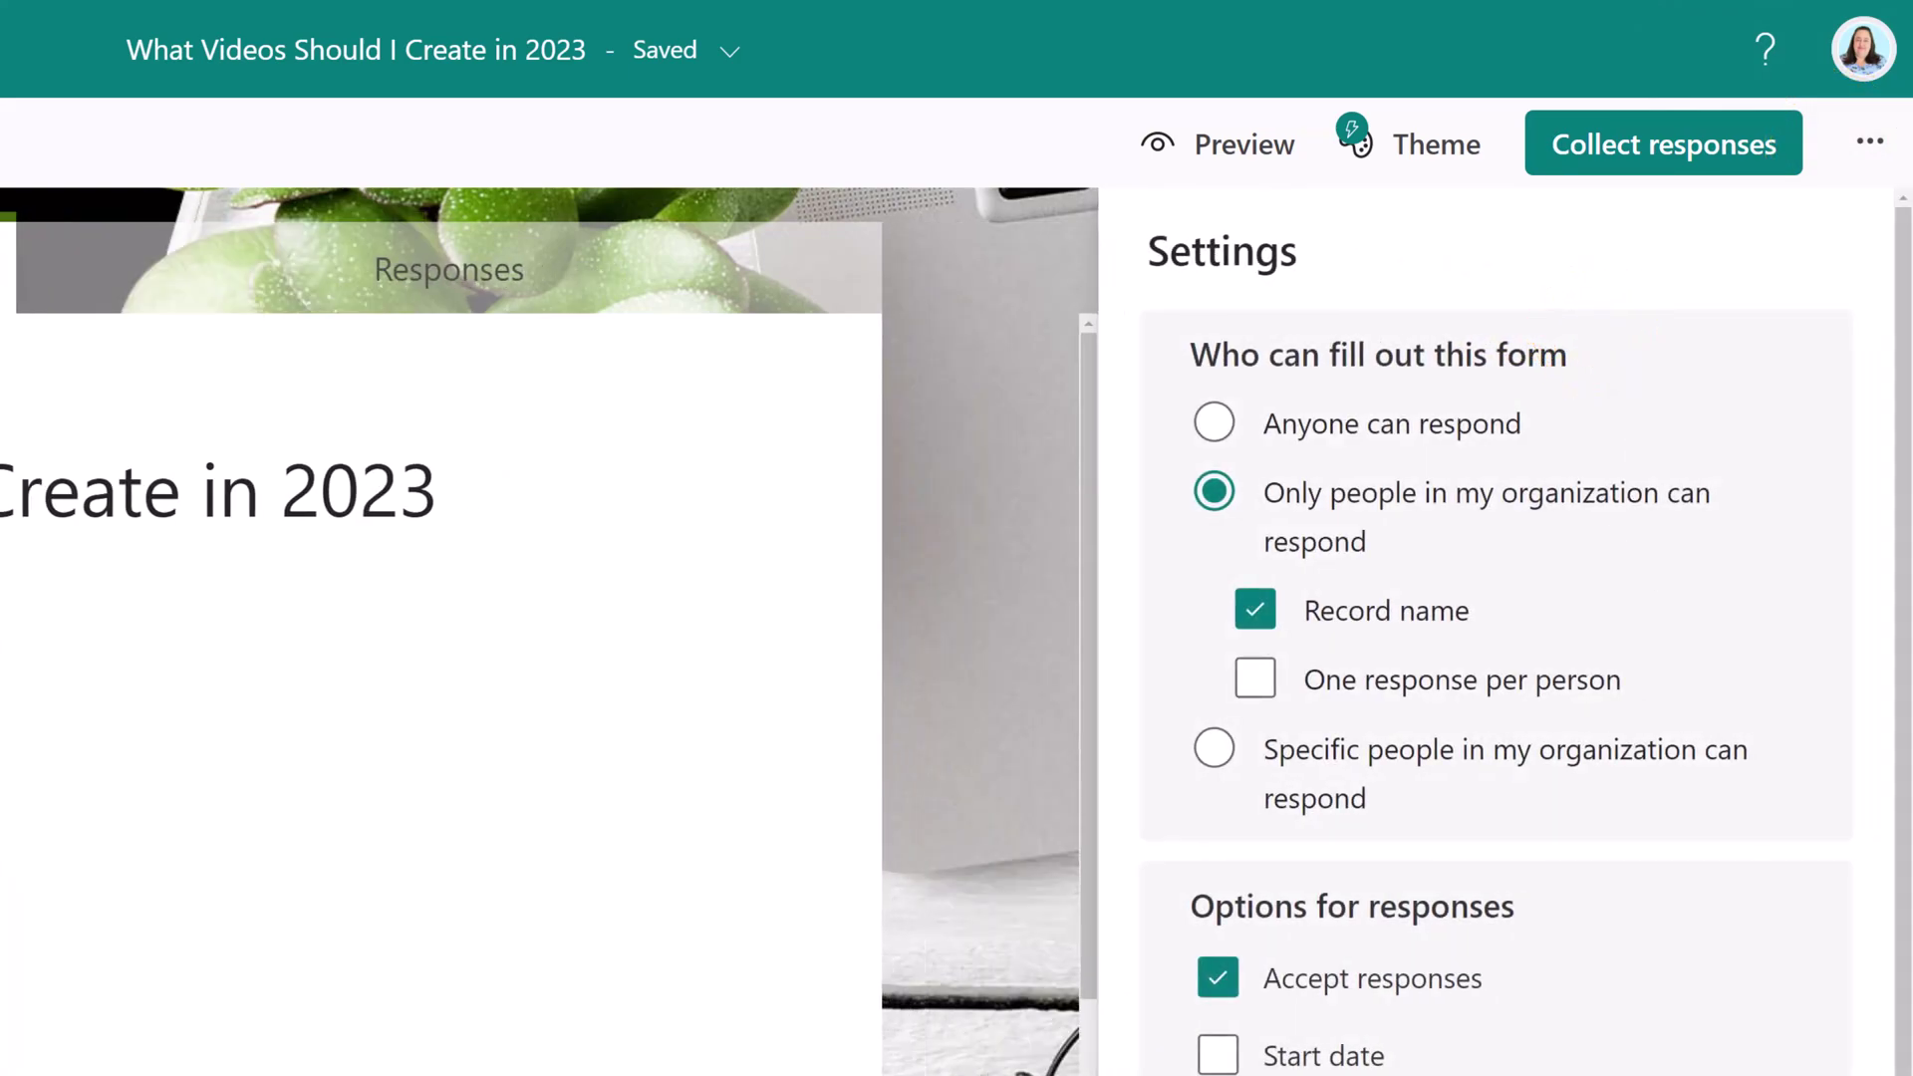
scroll(1626, 337, down, 3)
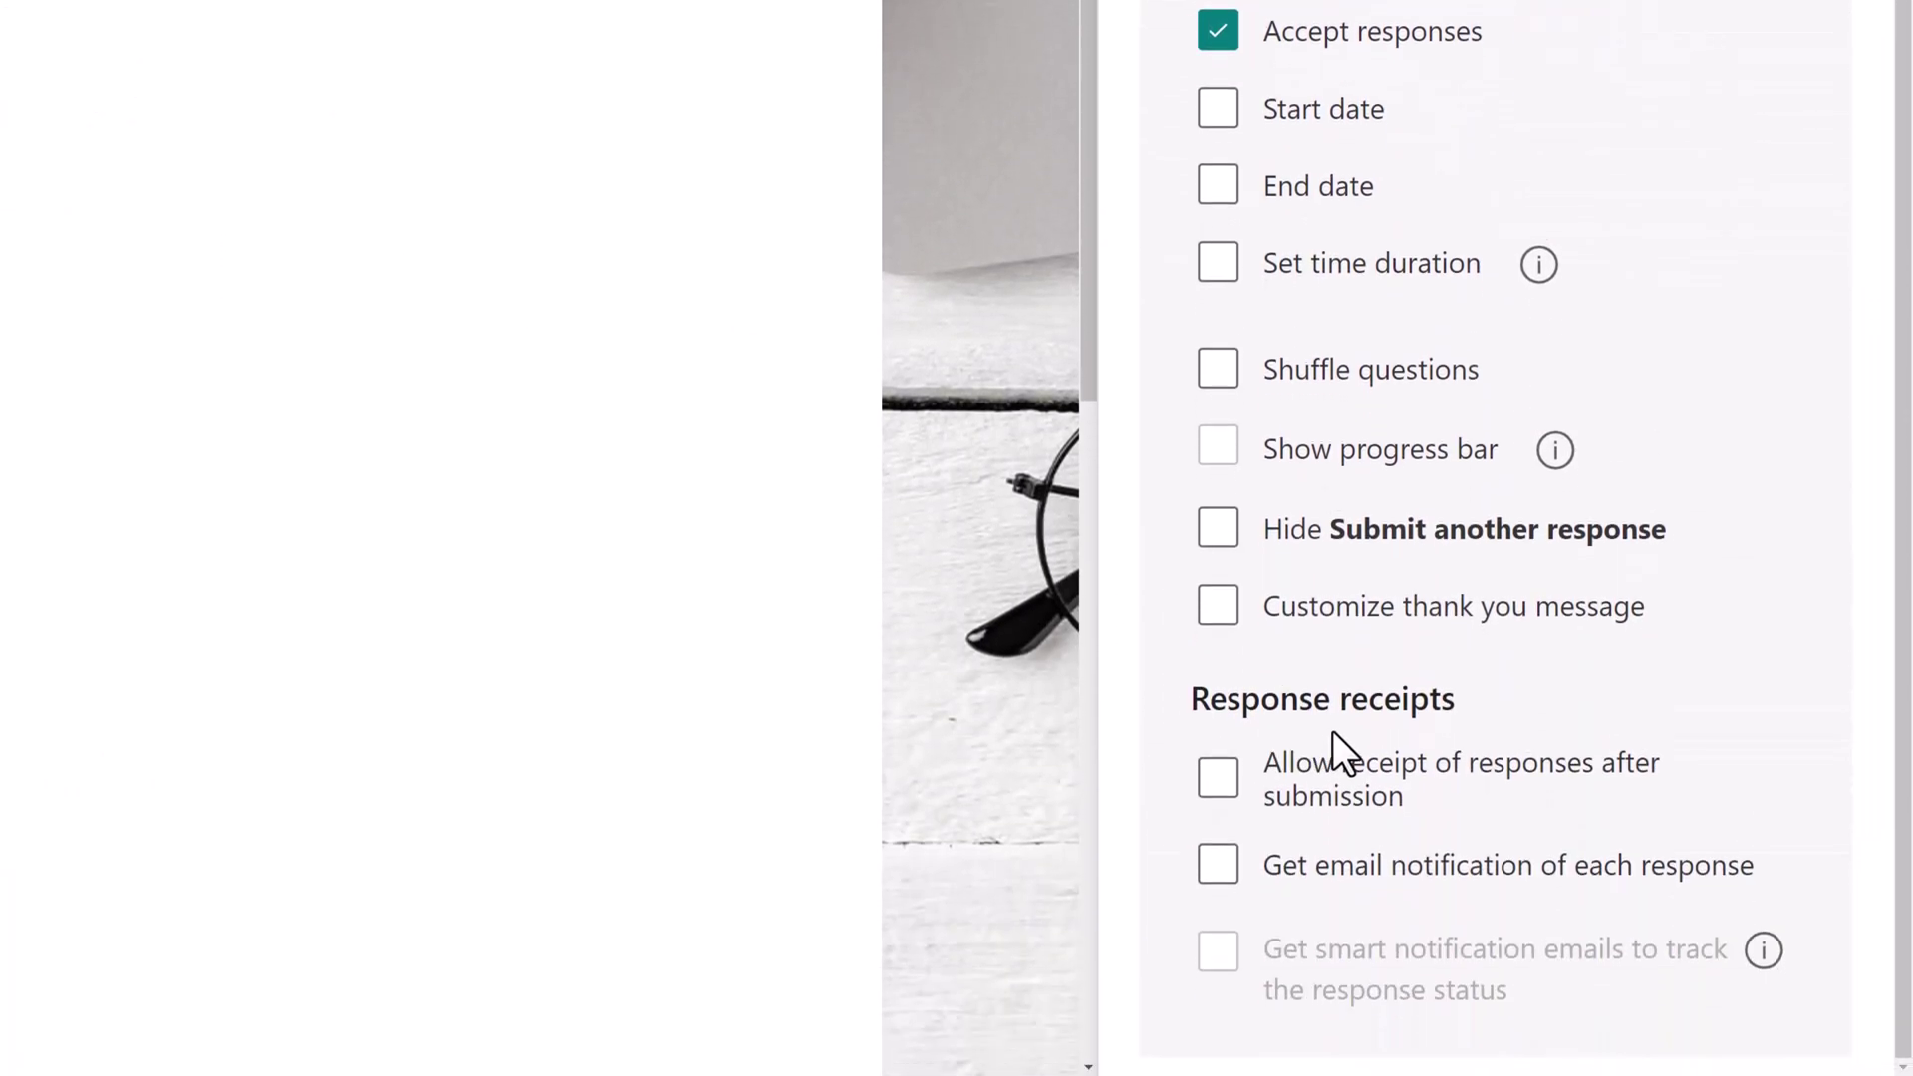
click(1218, 776)
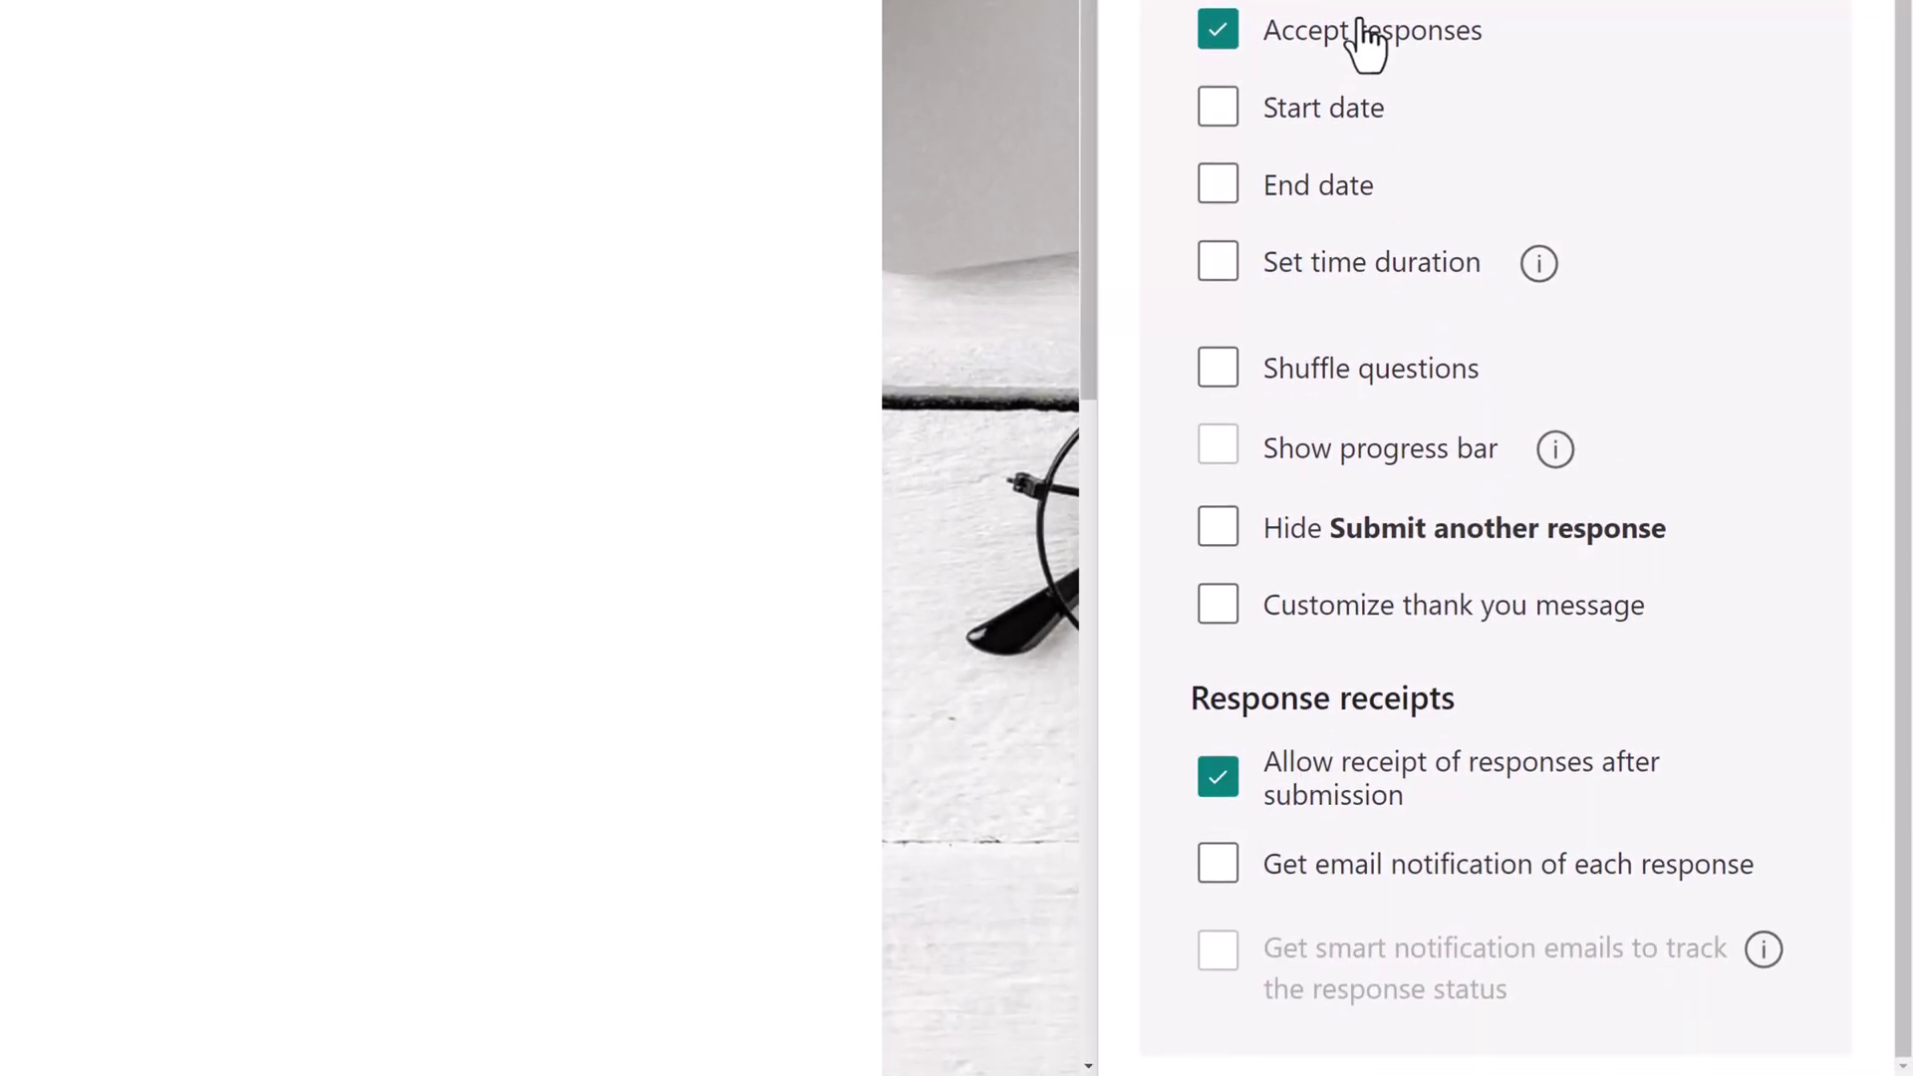
Preview the survey and submit a test answer: Teams, 'some stuff', and Longer video
click(1236, 150)
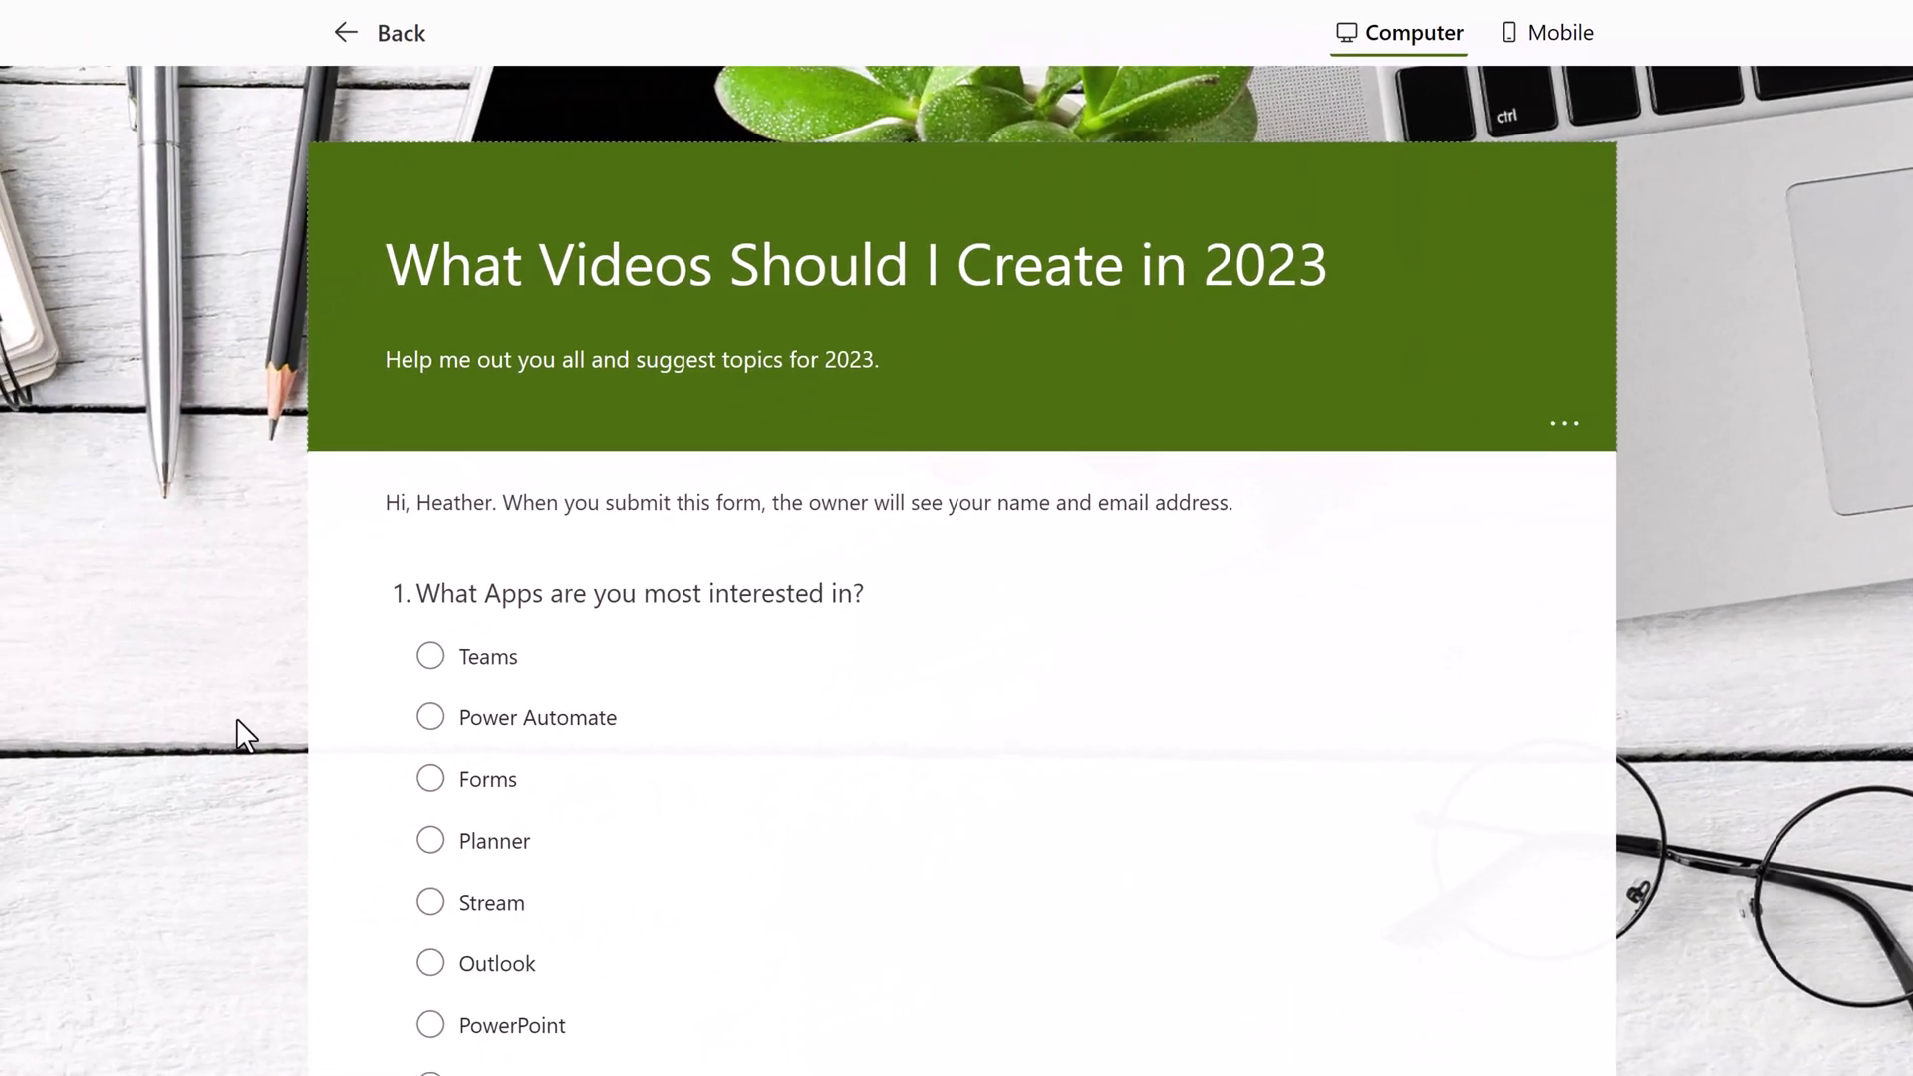
click(431, 665)
scroll(633, 877, down, 5)
click(635, 860)
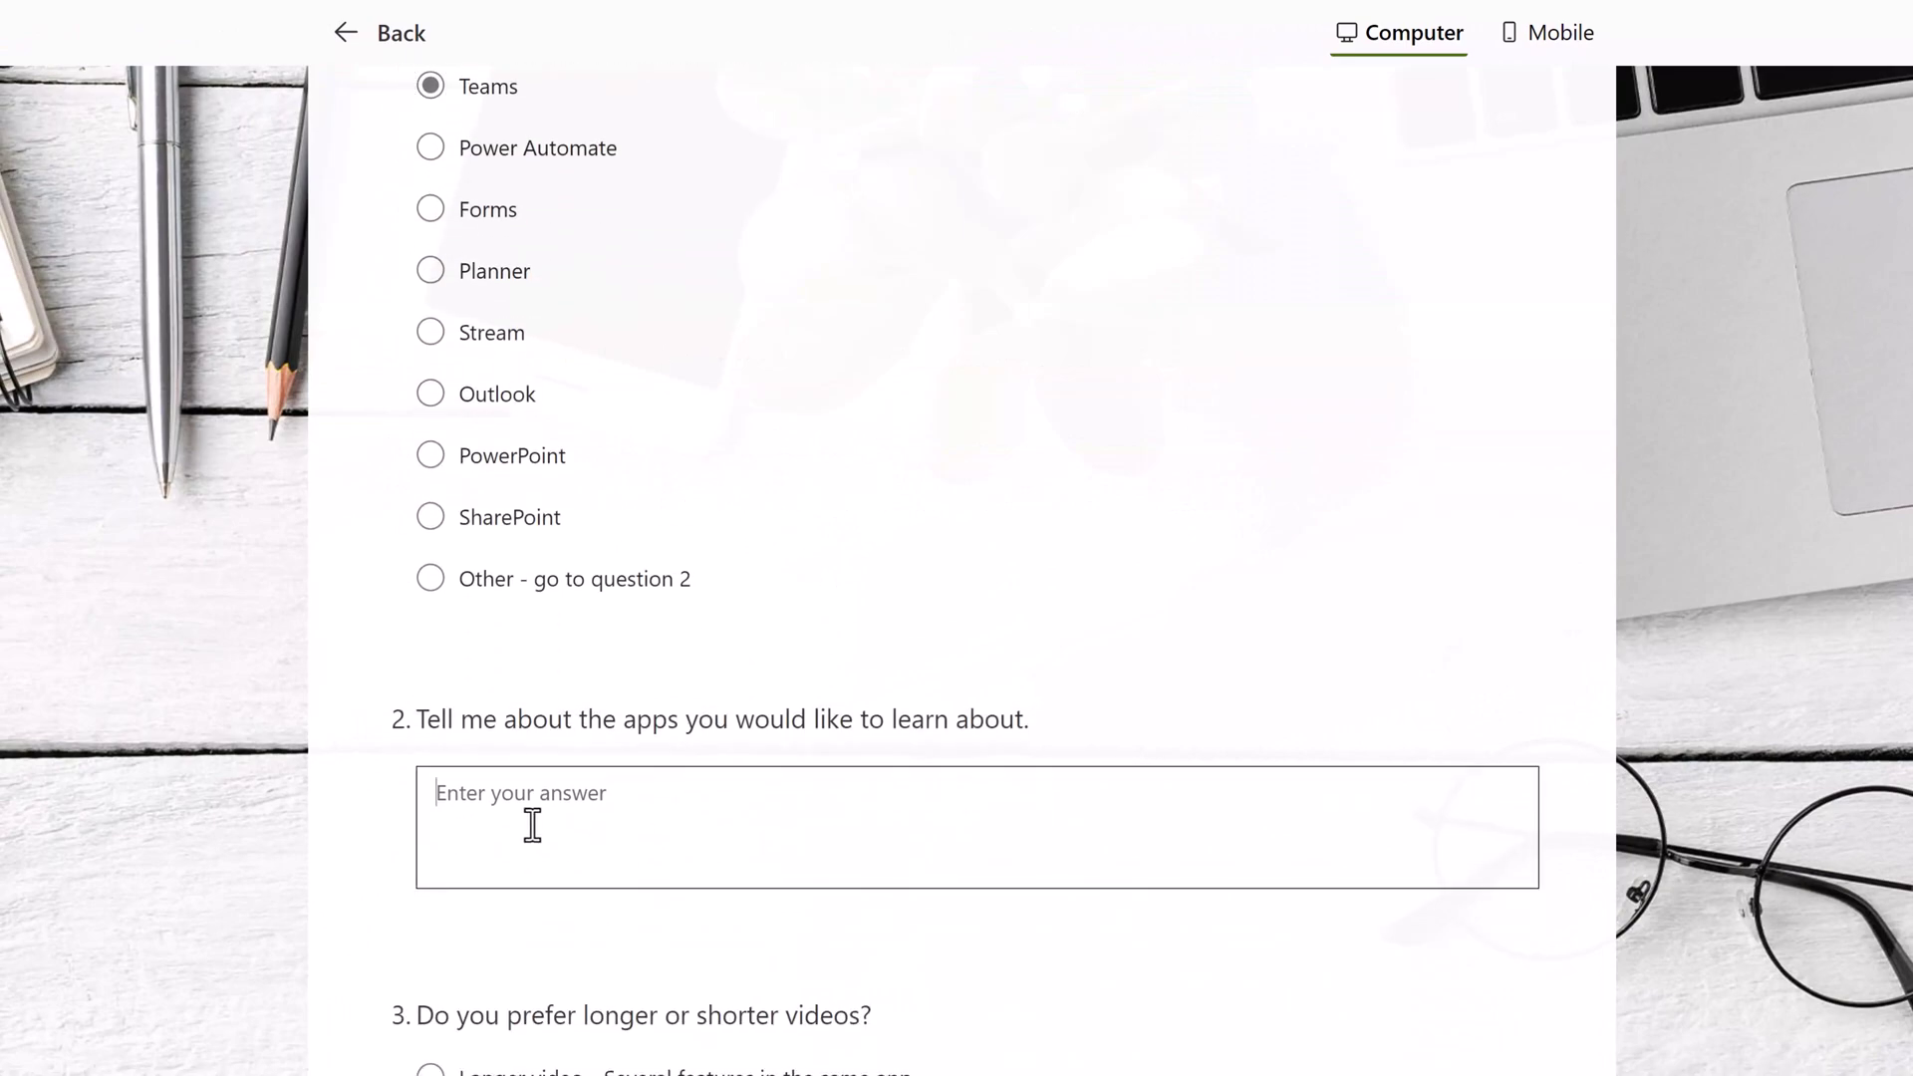
text(some stuff)
scroll(521, 900, down, 5)
click(427, 598)
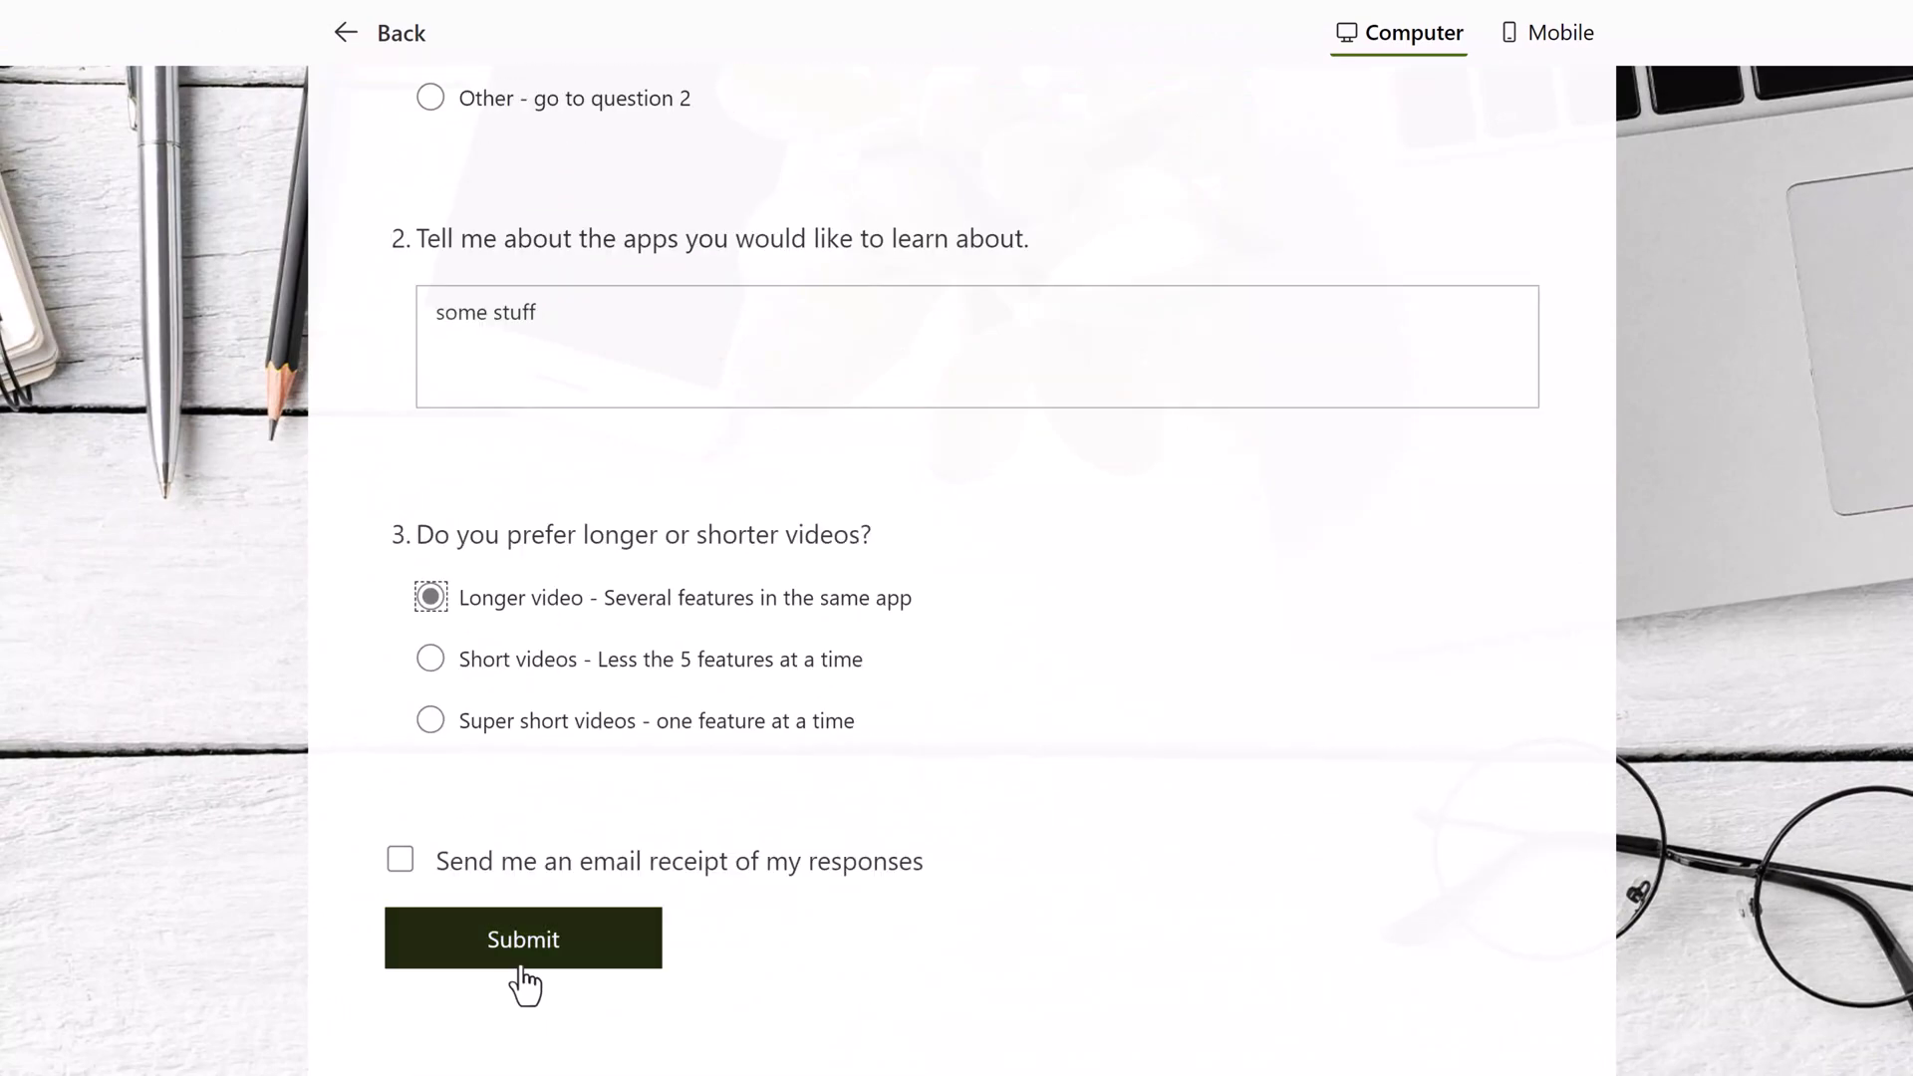
click(521, 956)
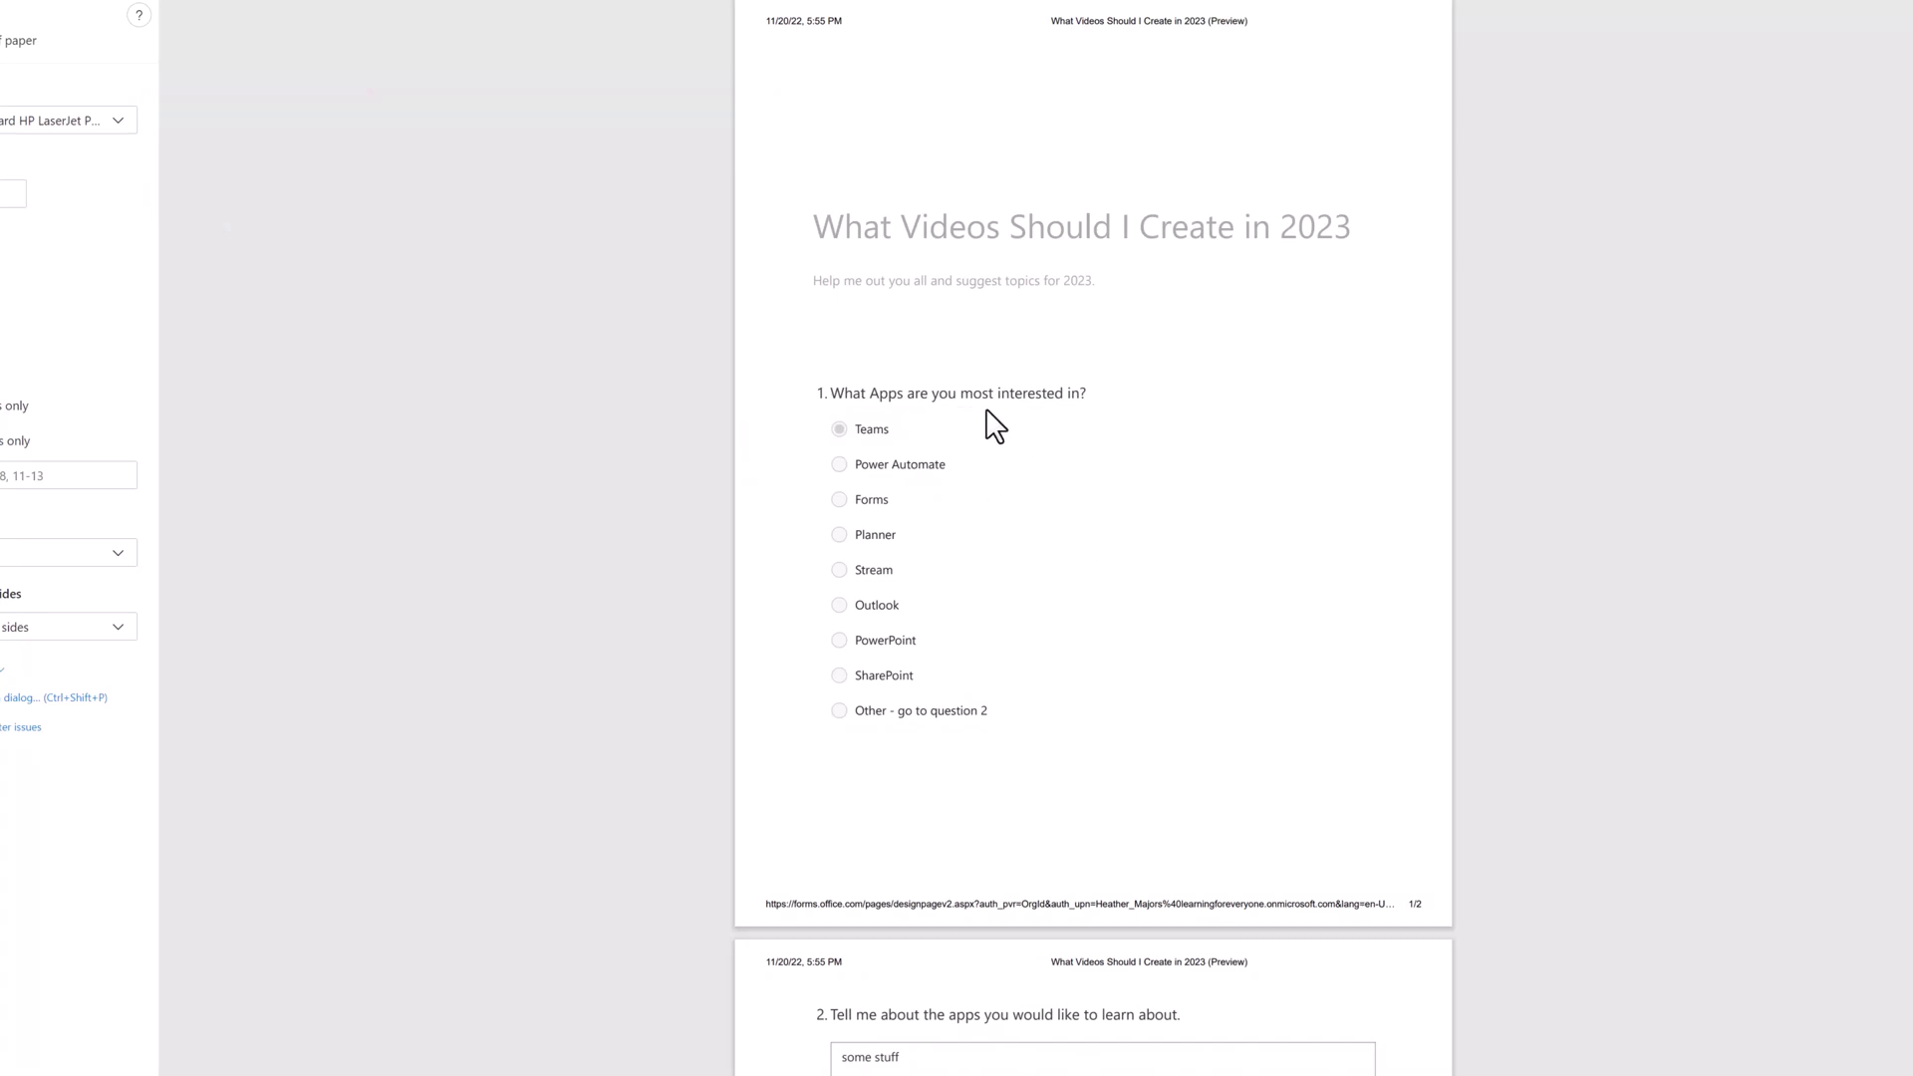
Scroll the printable copy of the answers and check the available printers list
scroll(998, 876, down, 5)
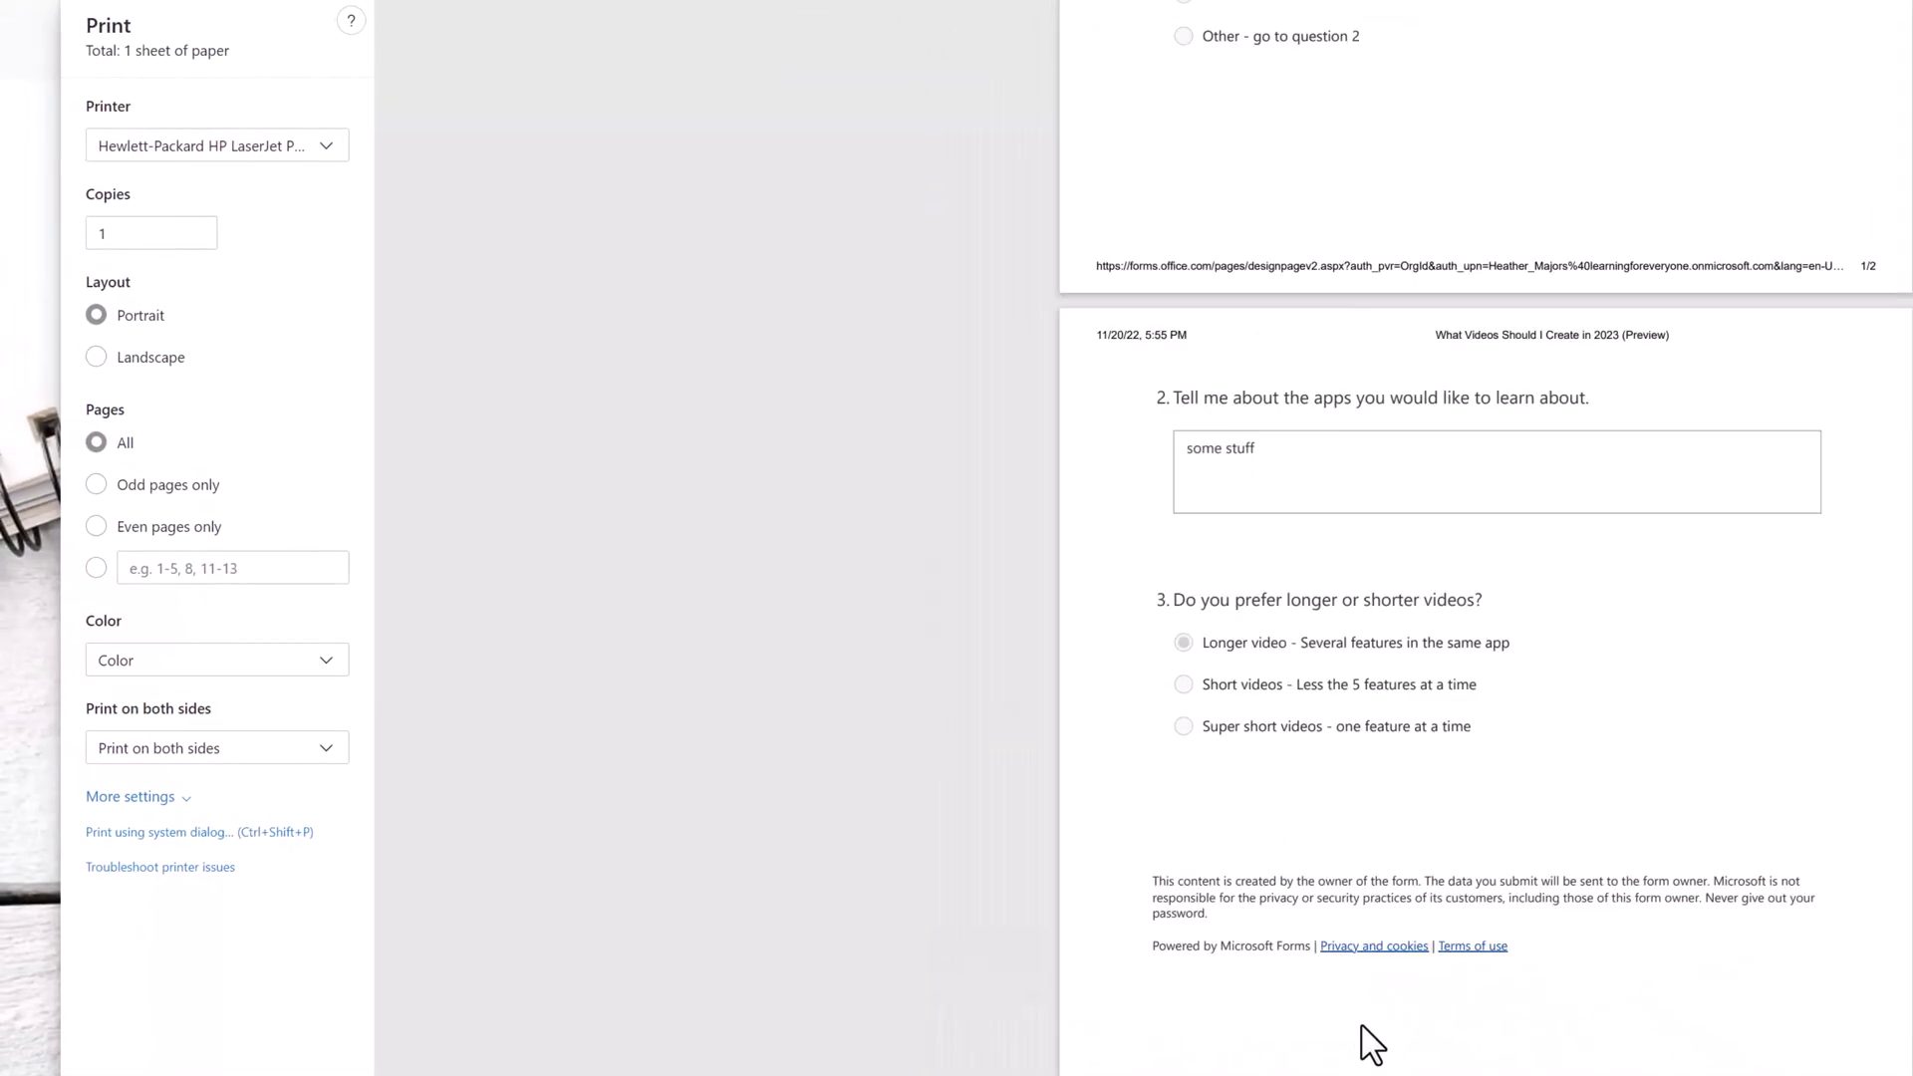
click(327, 150)
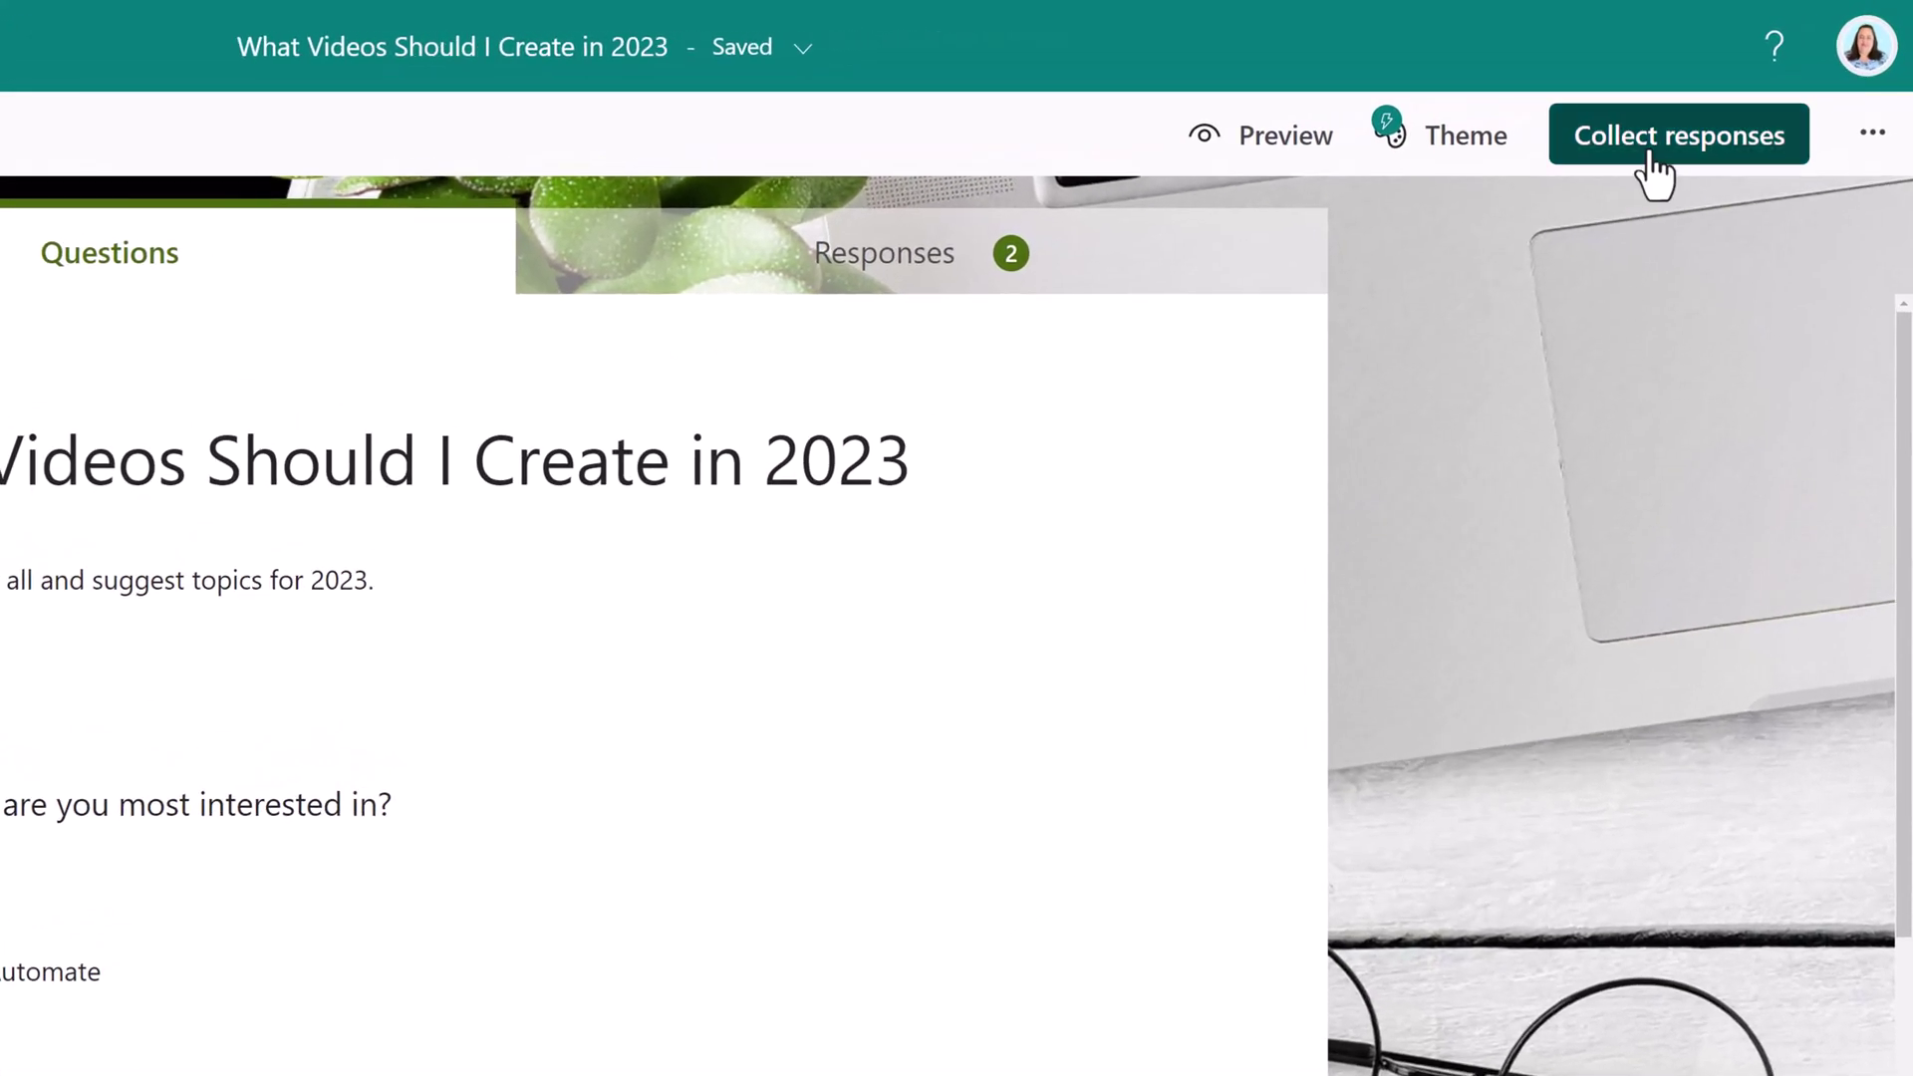
Address the survey invitation to the suggested colleague in the To field
click(1653, 139)
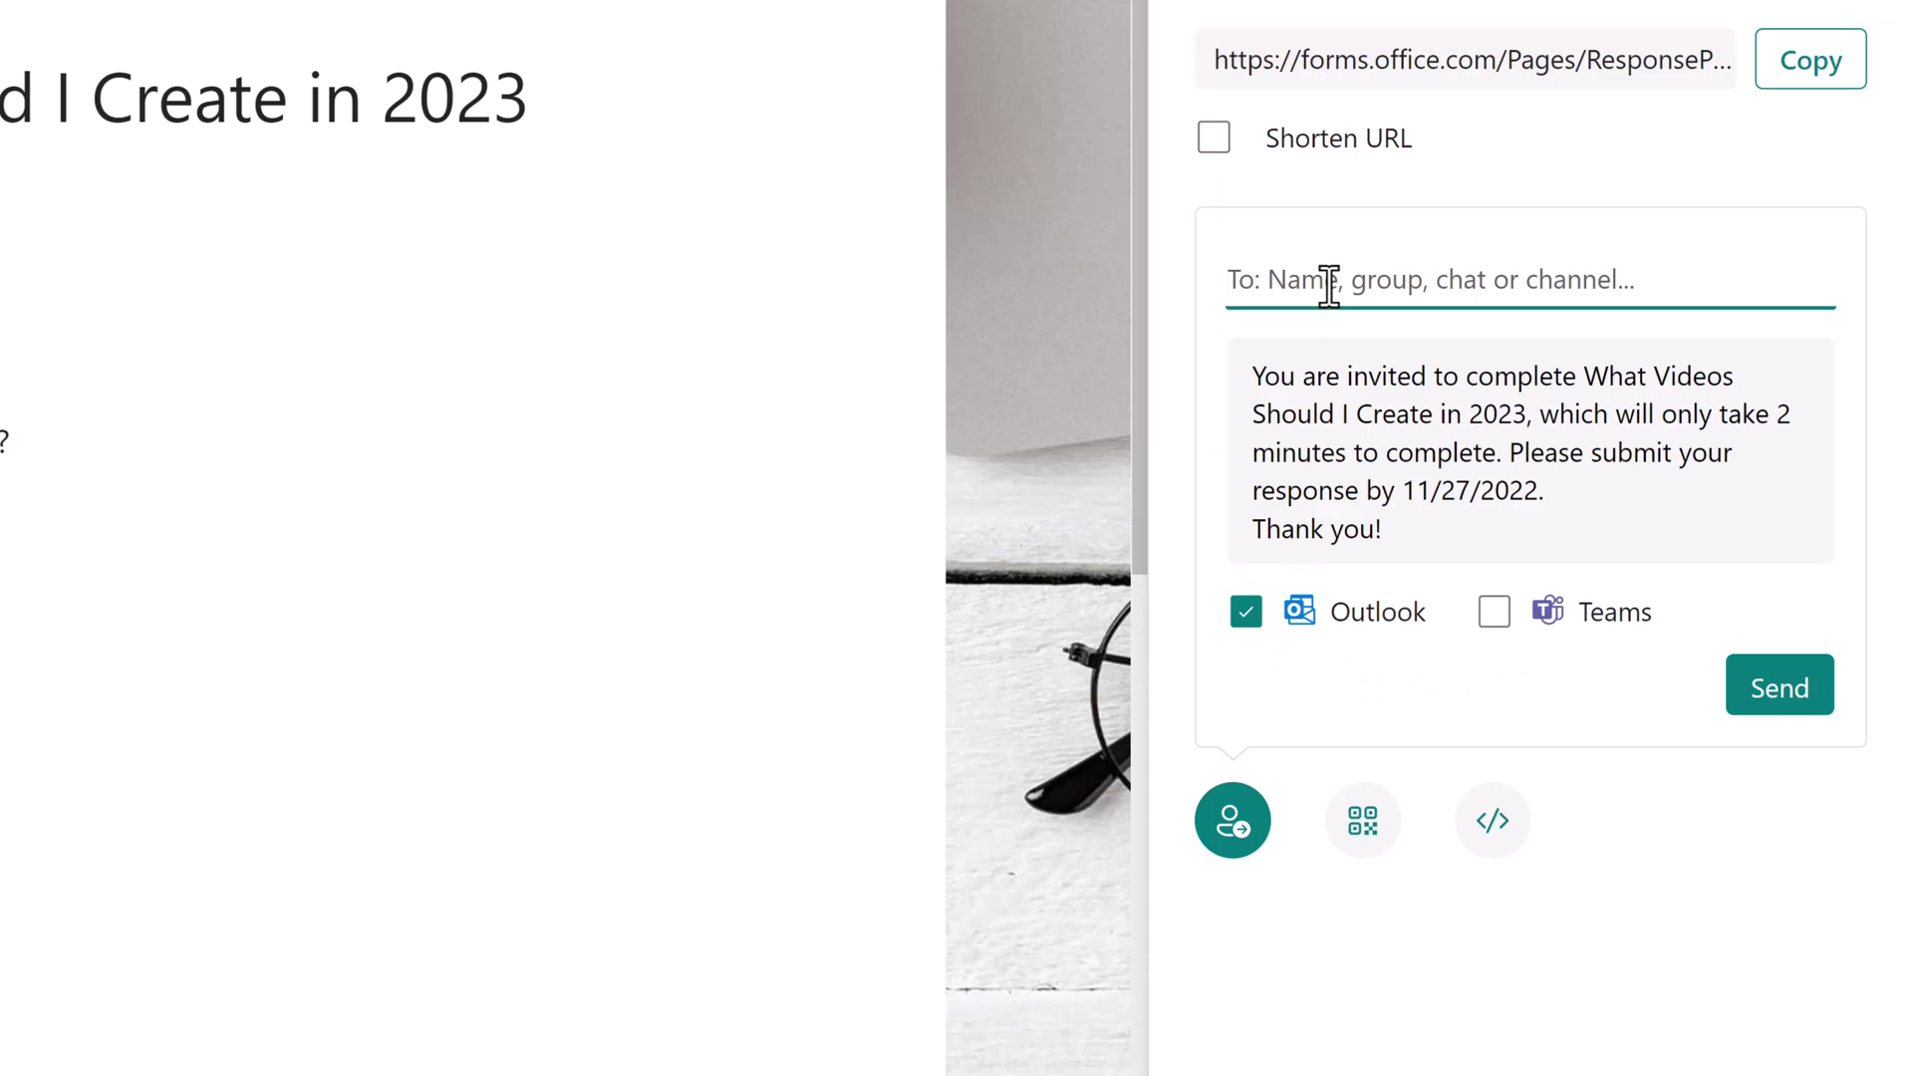
text(heat)
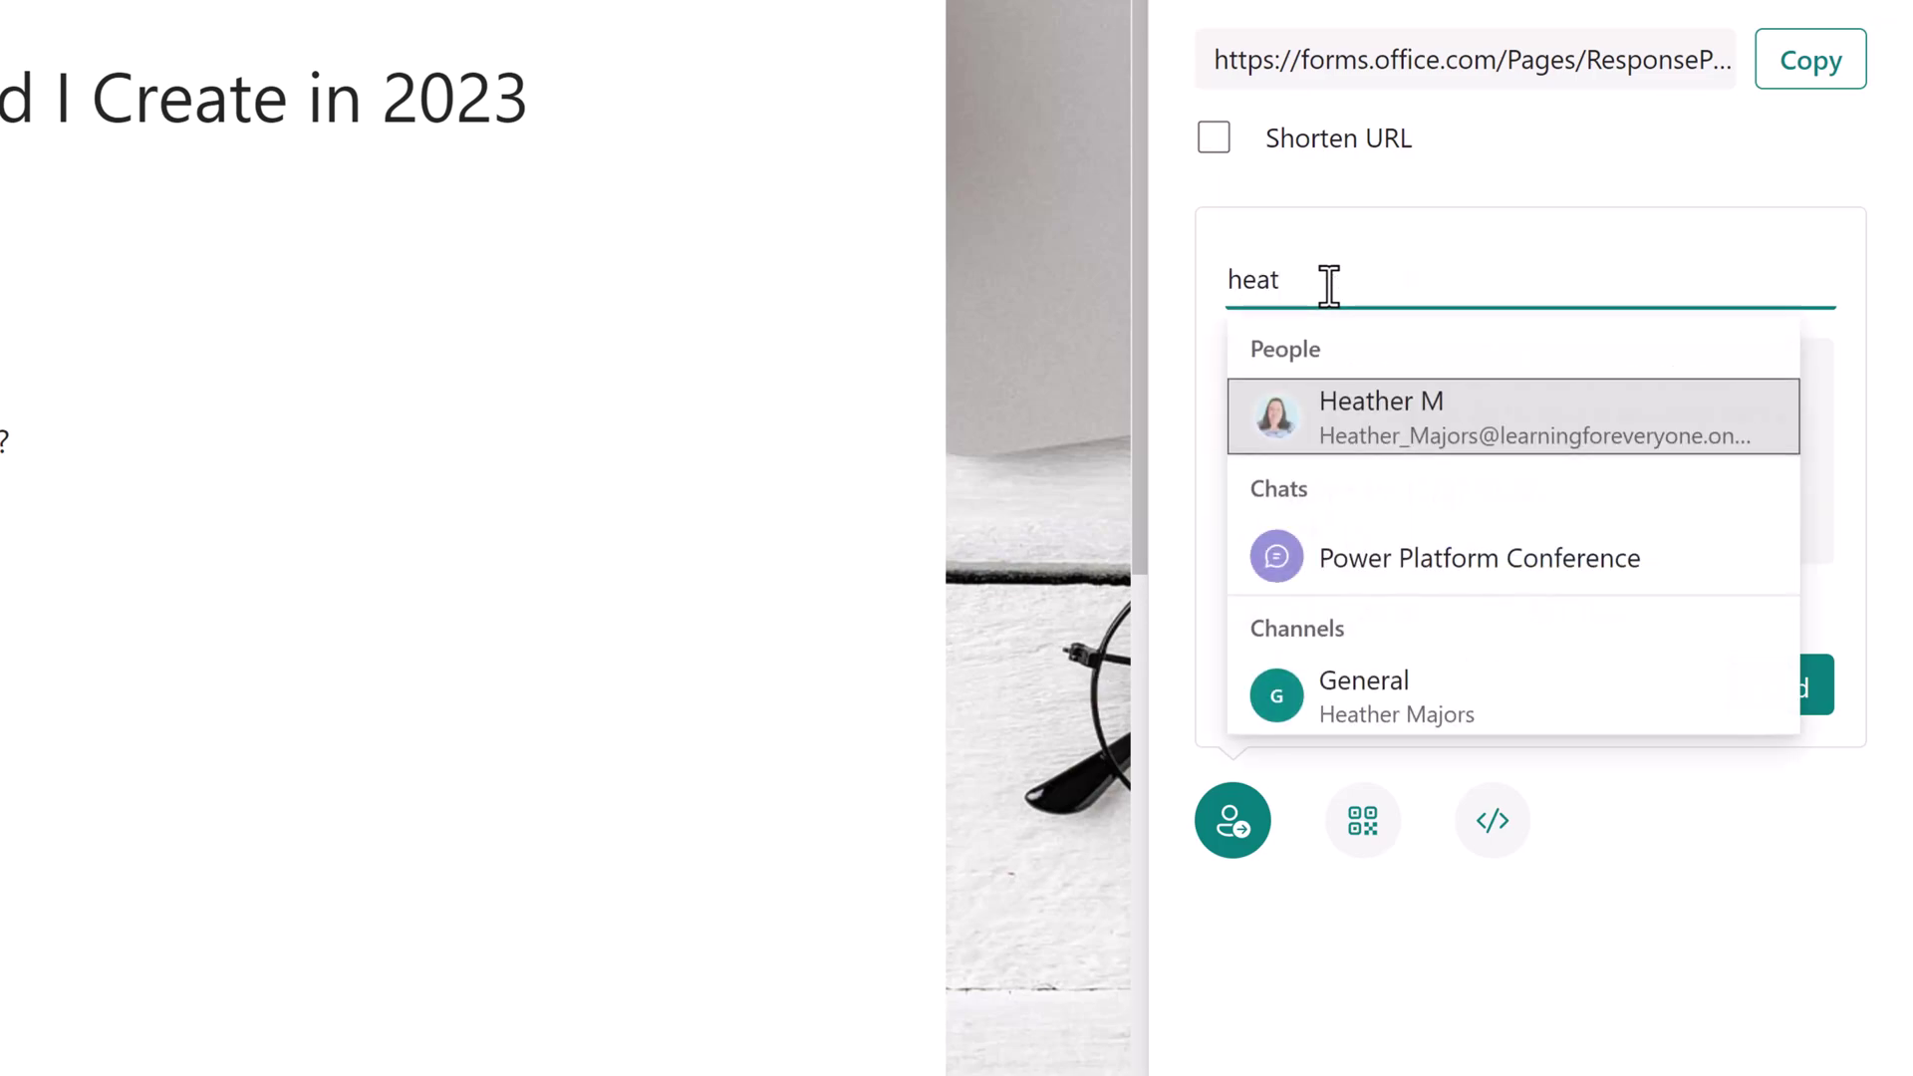
click(1352, 446)
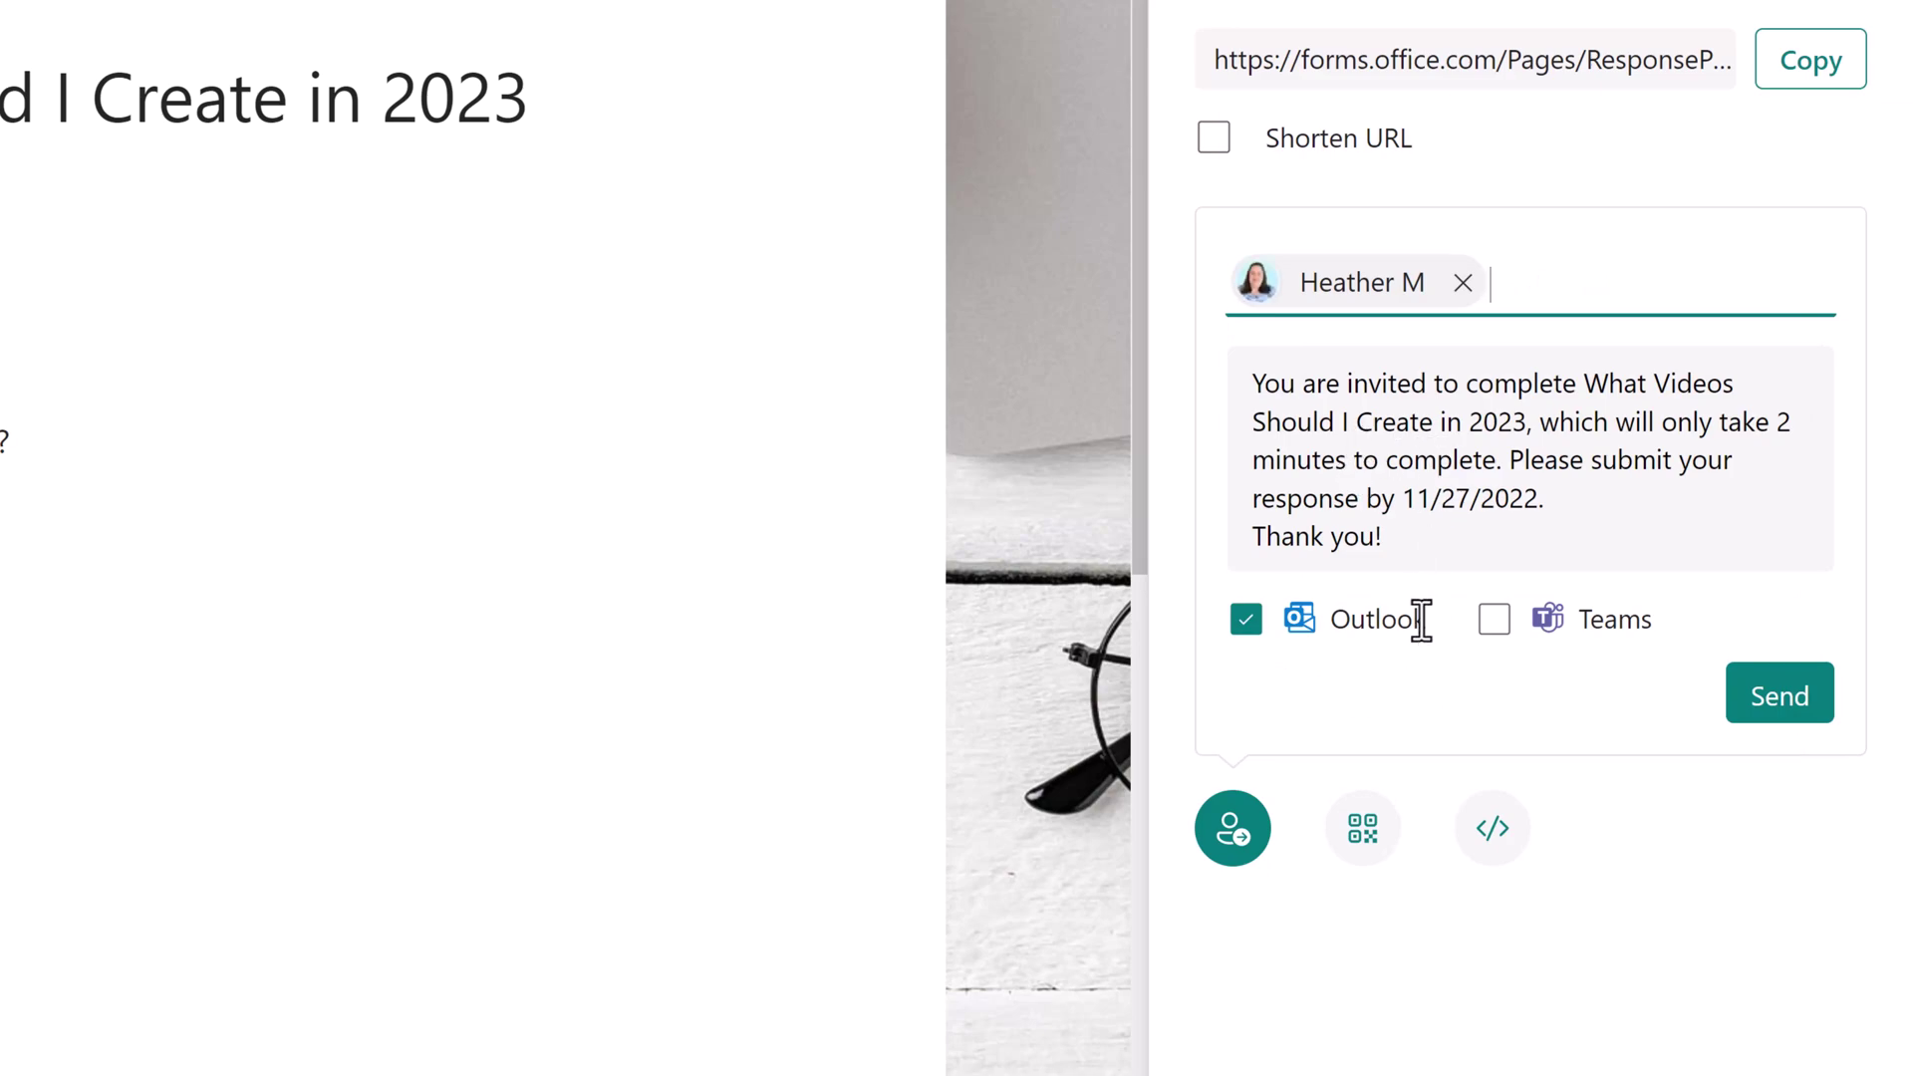
Turn on Teams delivery and discard the unmatched 'finance' recipient text
click(1495, 618)
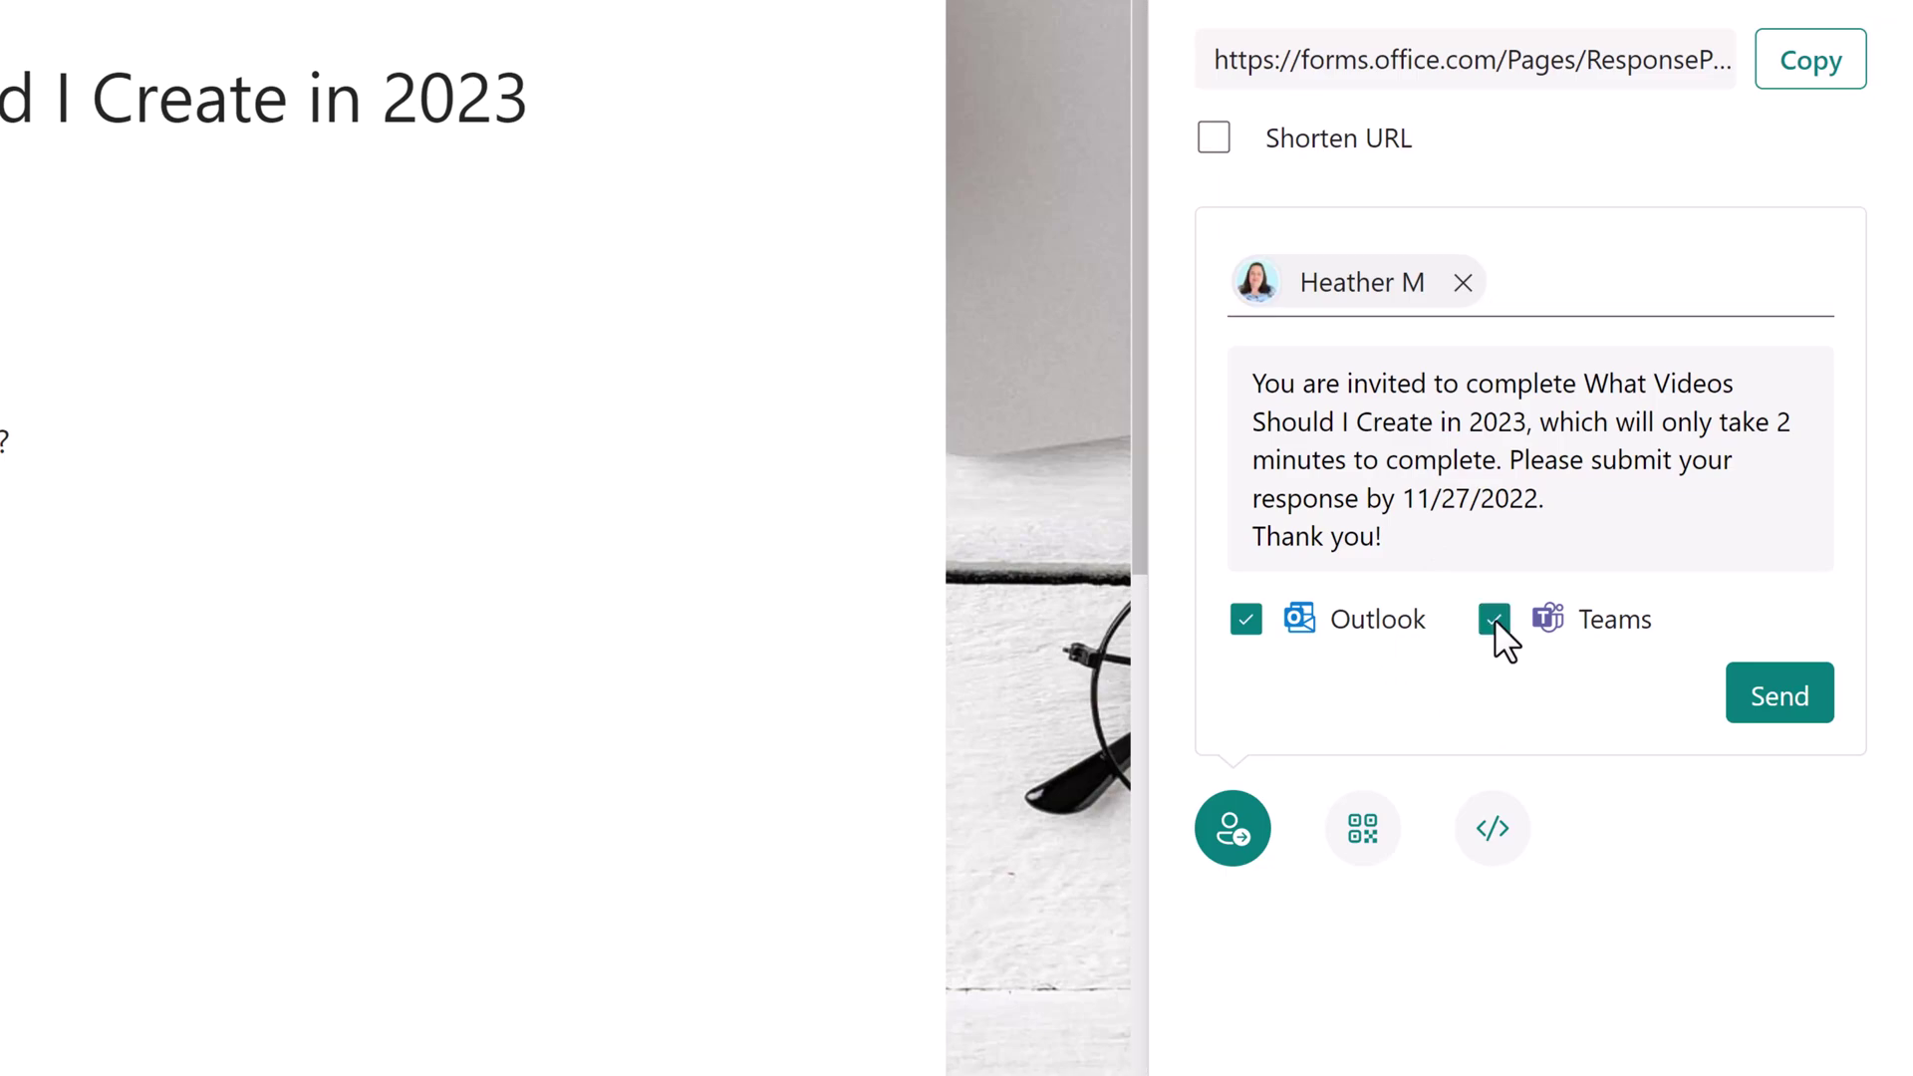
click(1510, 289)
text(finance)
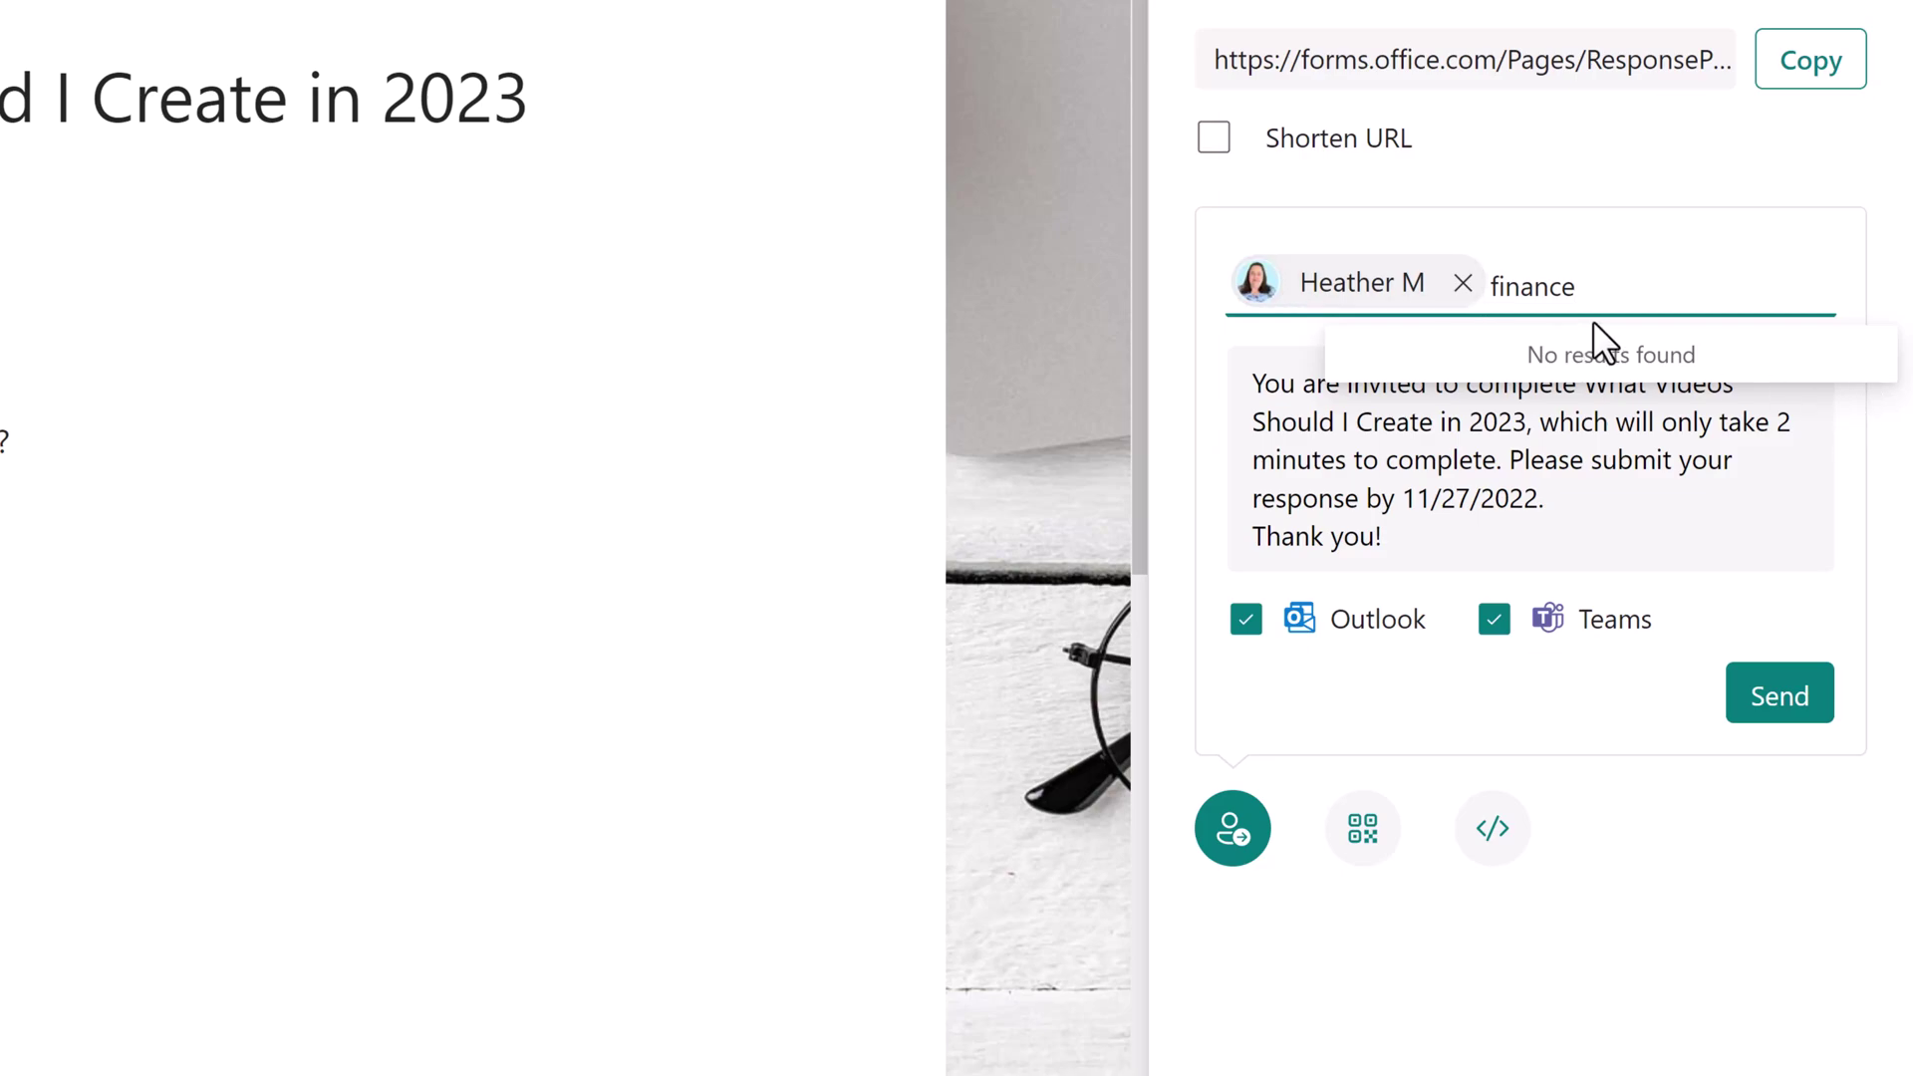
click(1571, 755)
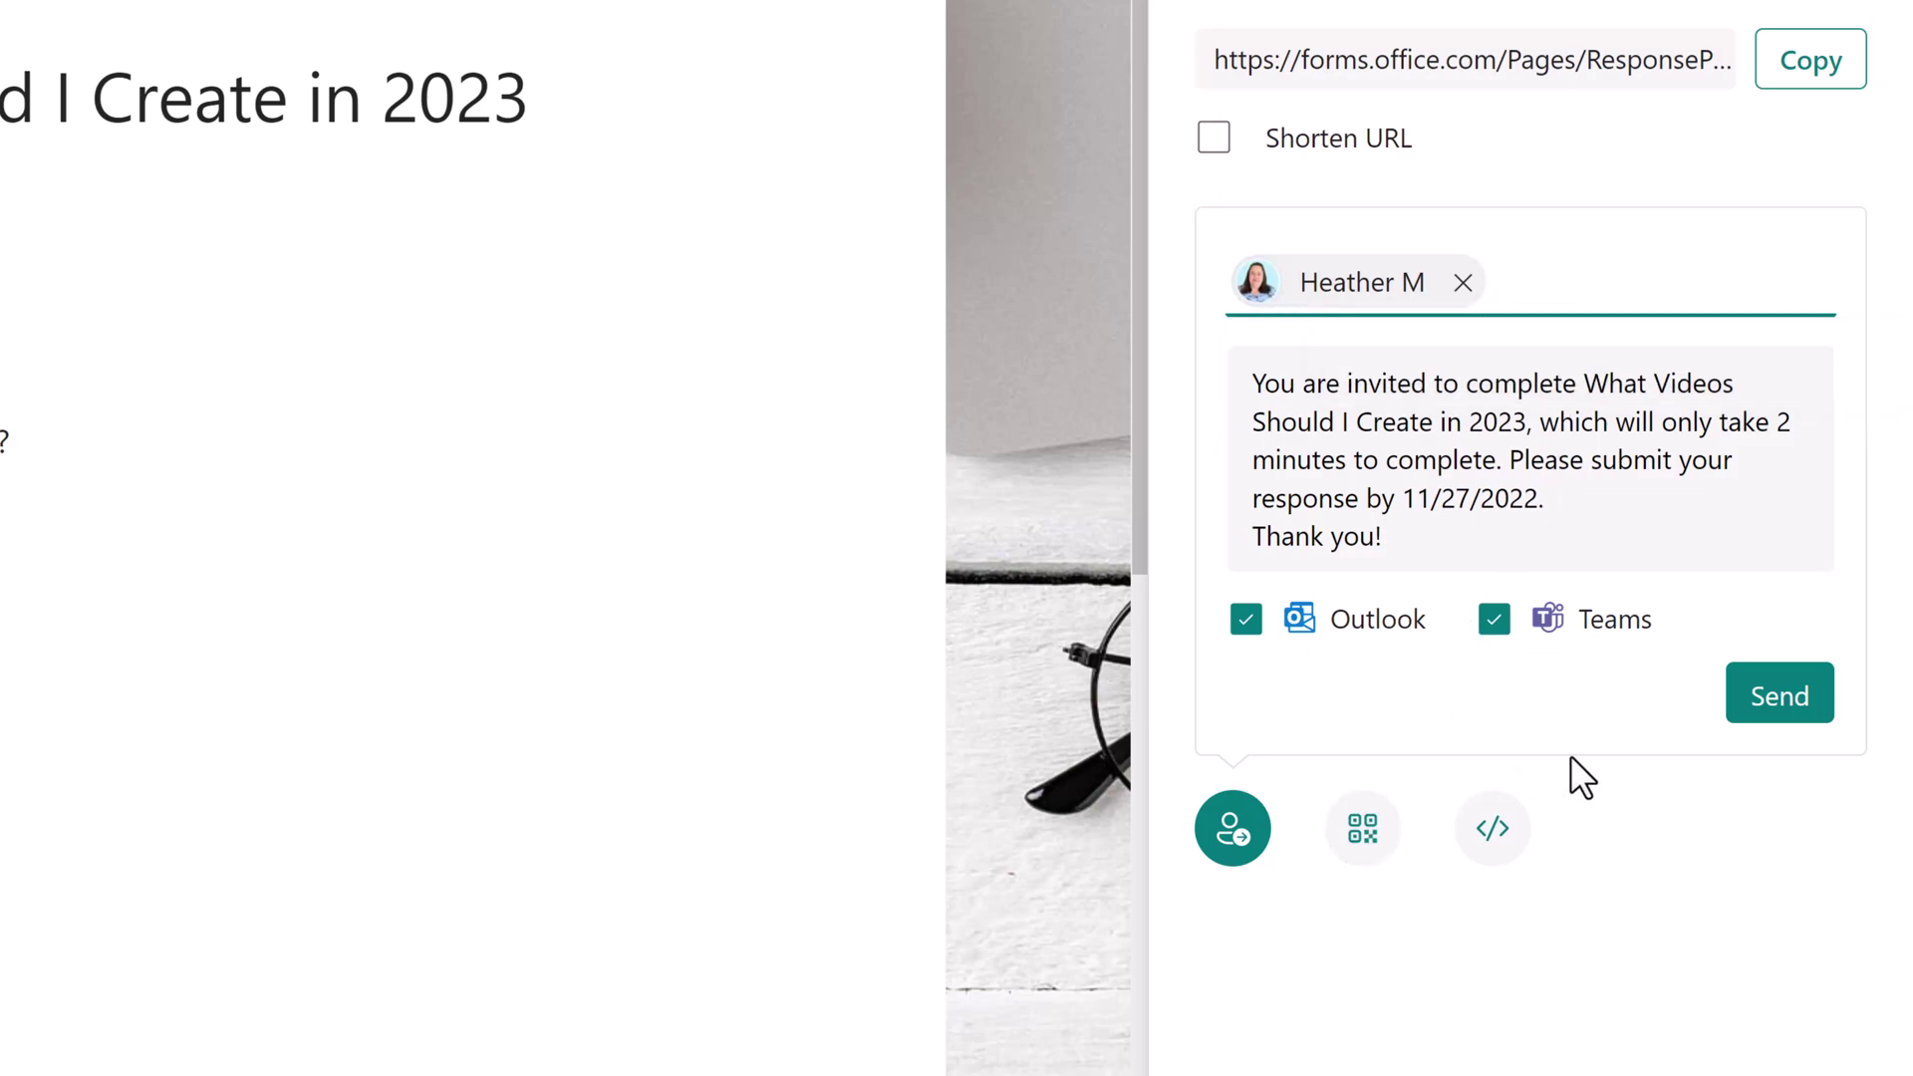
Send the invitation to the colleague, then switch the next invitation to Teams
click(1776, 703)
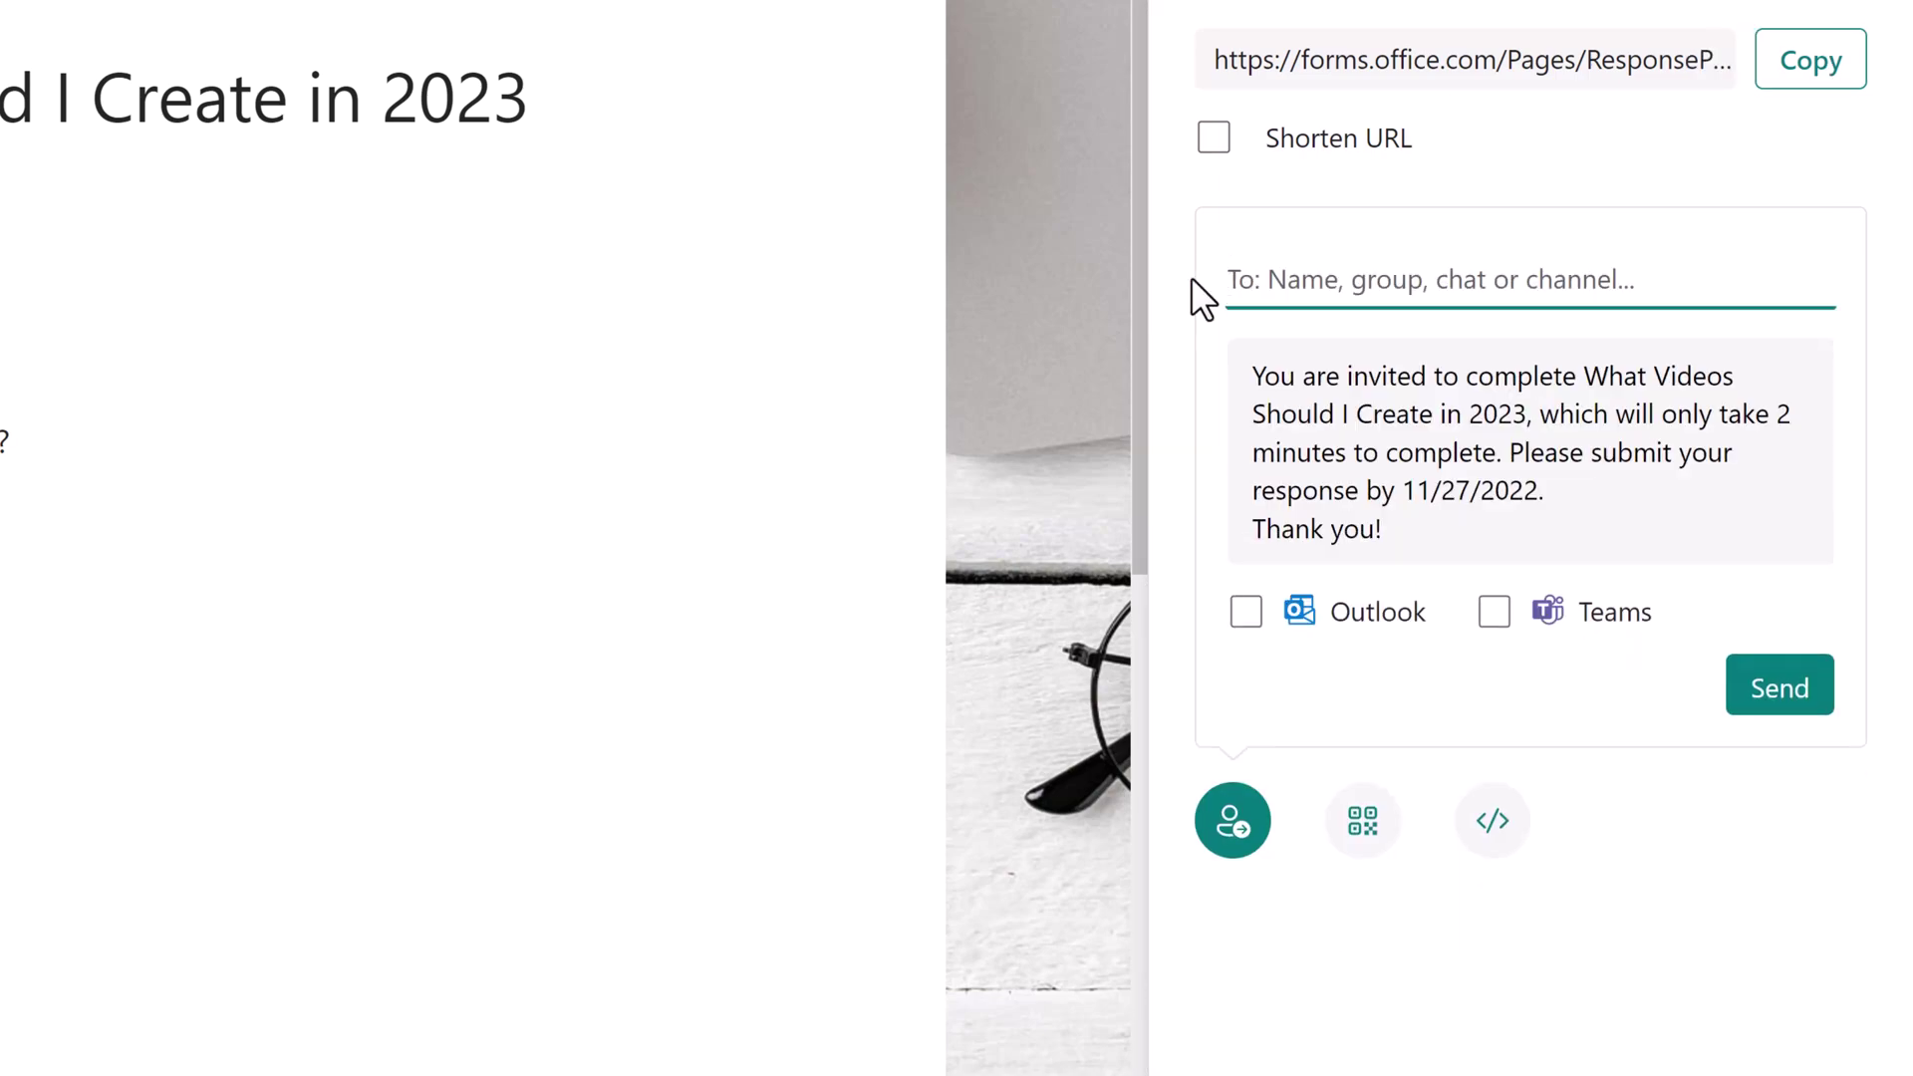
click(1495, 611)
Send the invitation to the Finance Team's General channel
click(1276, 279)
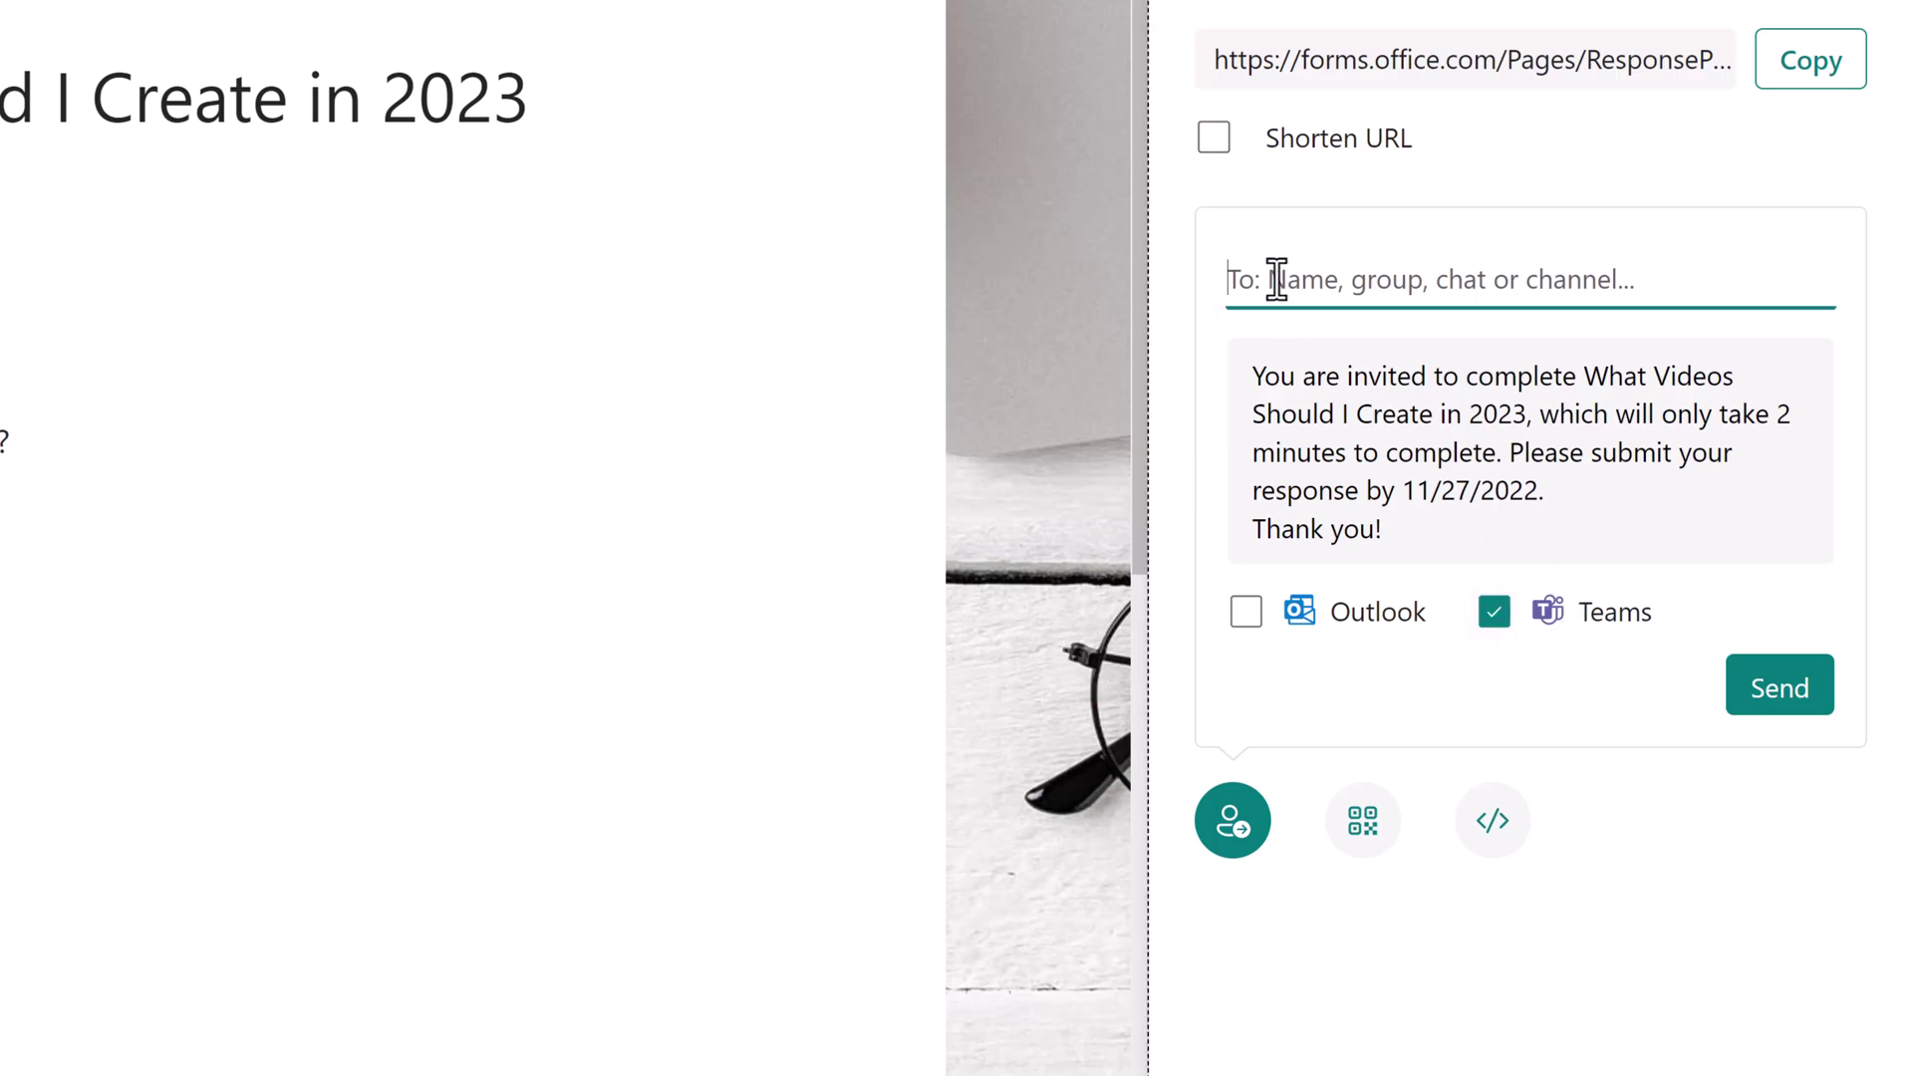
text(finance)
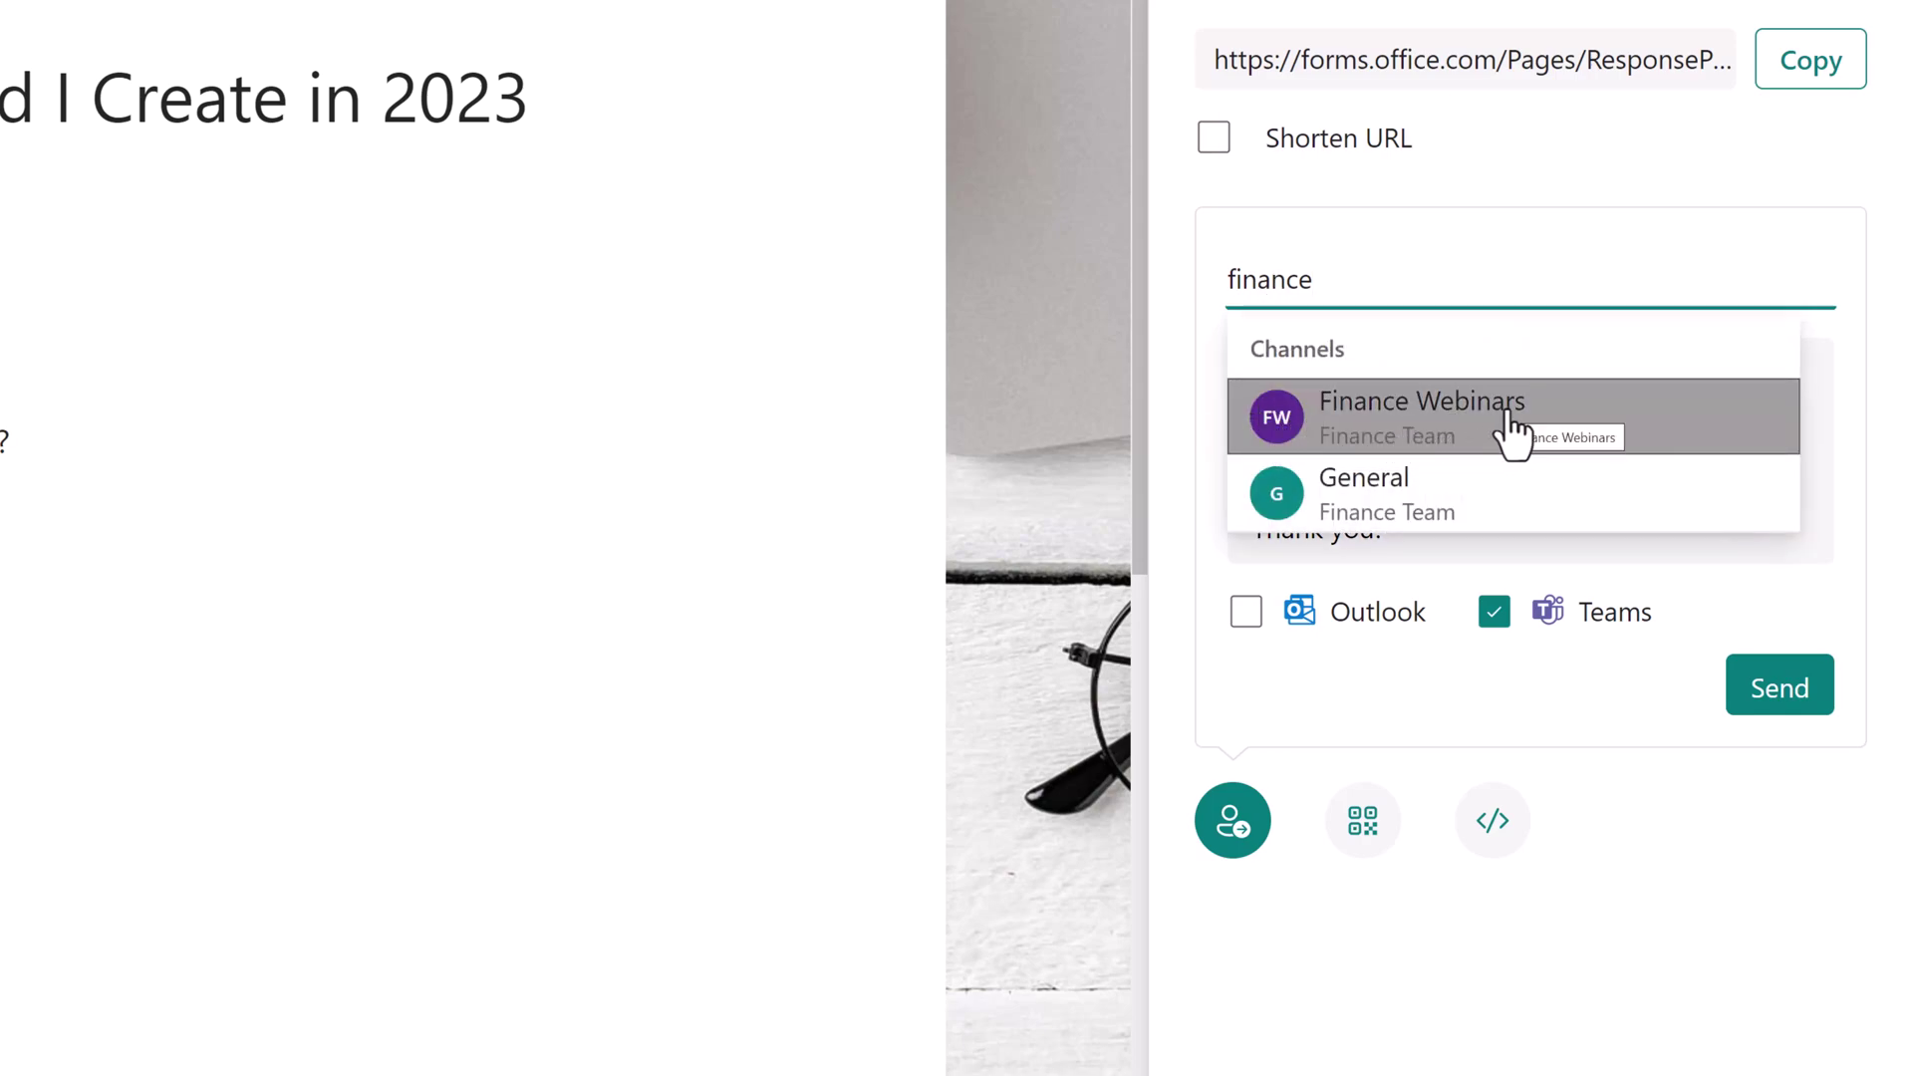
click(1402, 508)
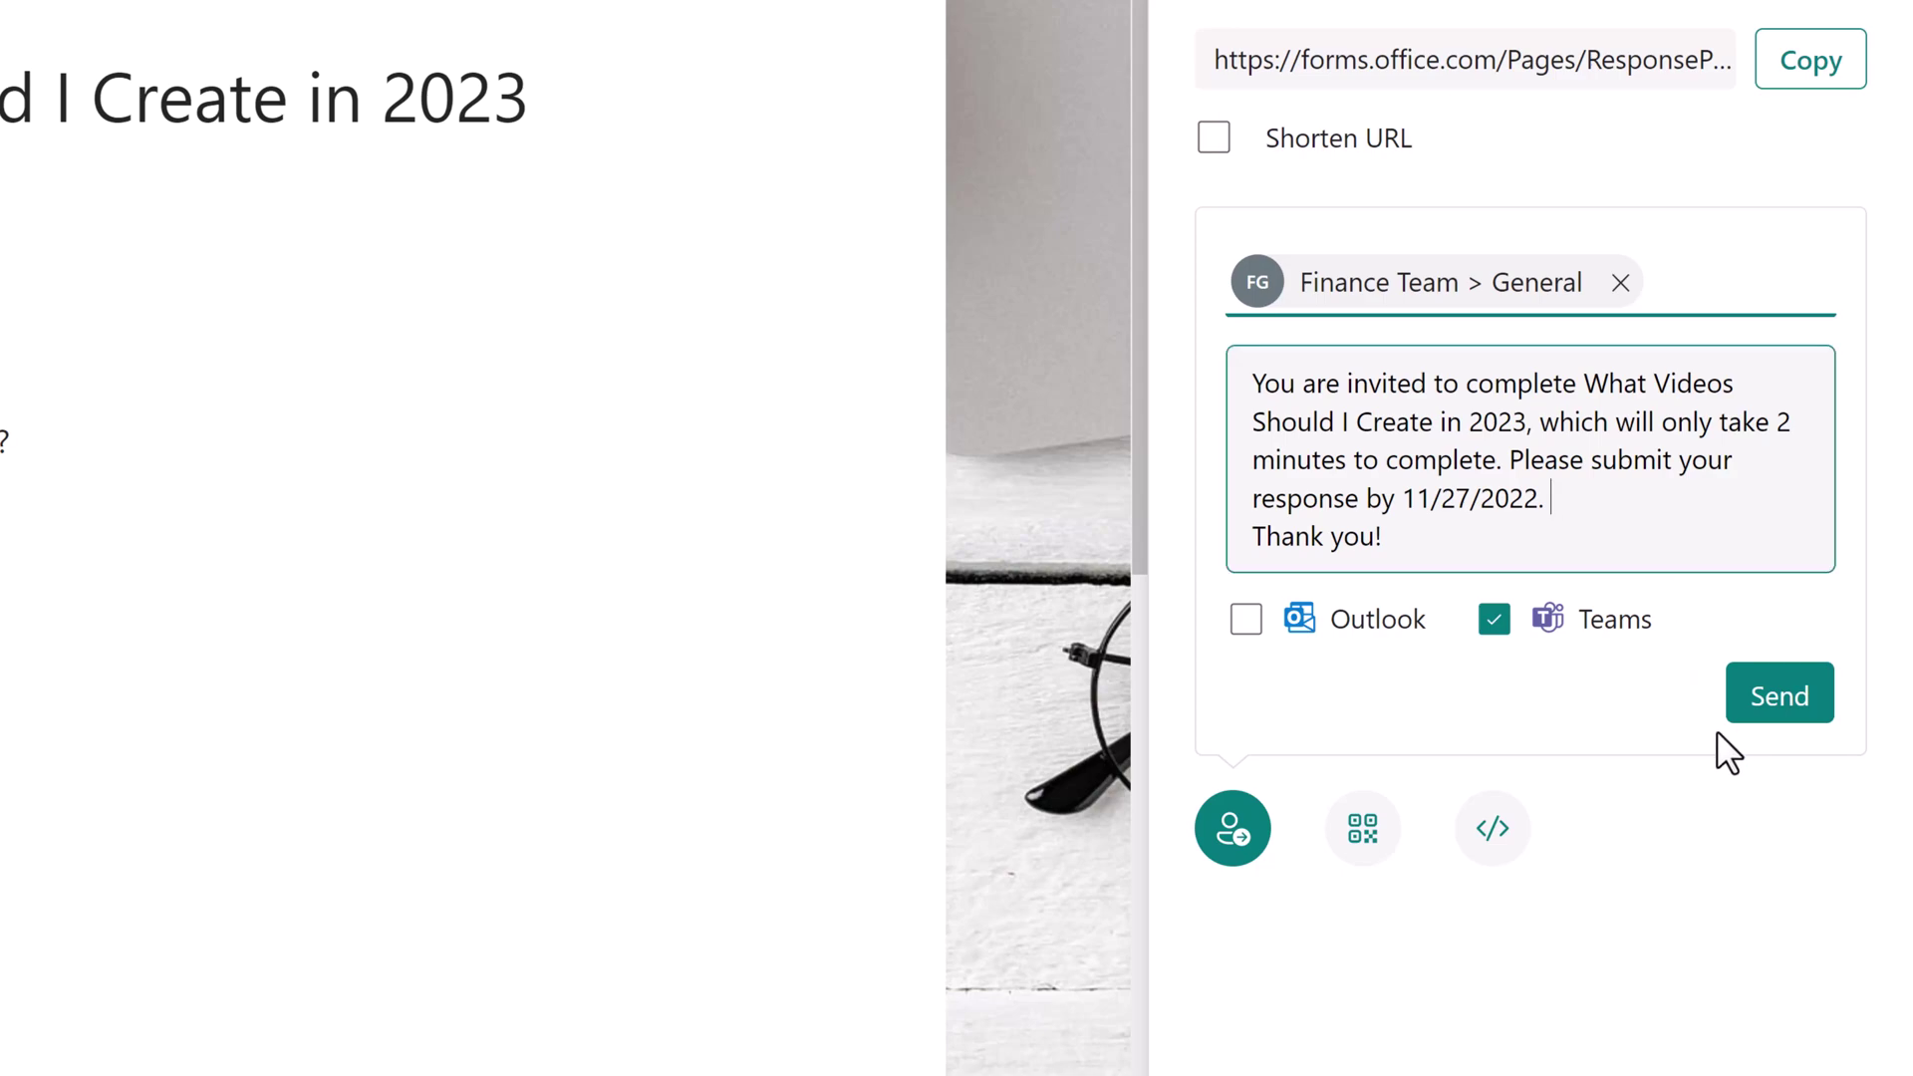
click(1772, 697)
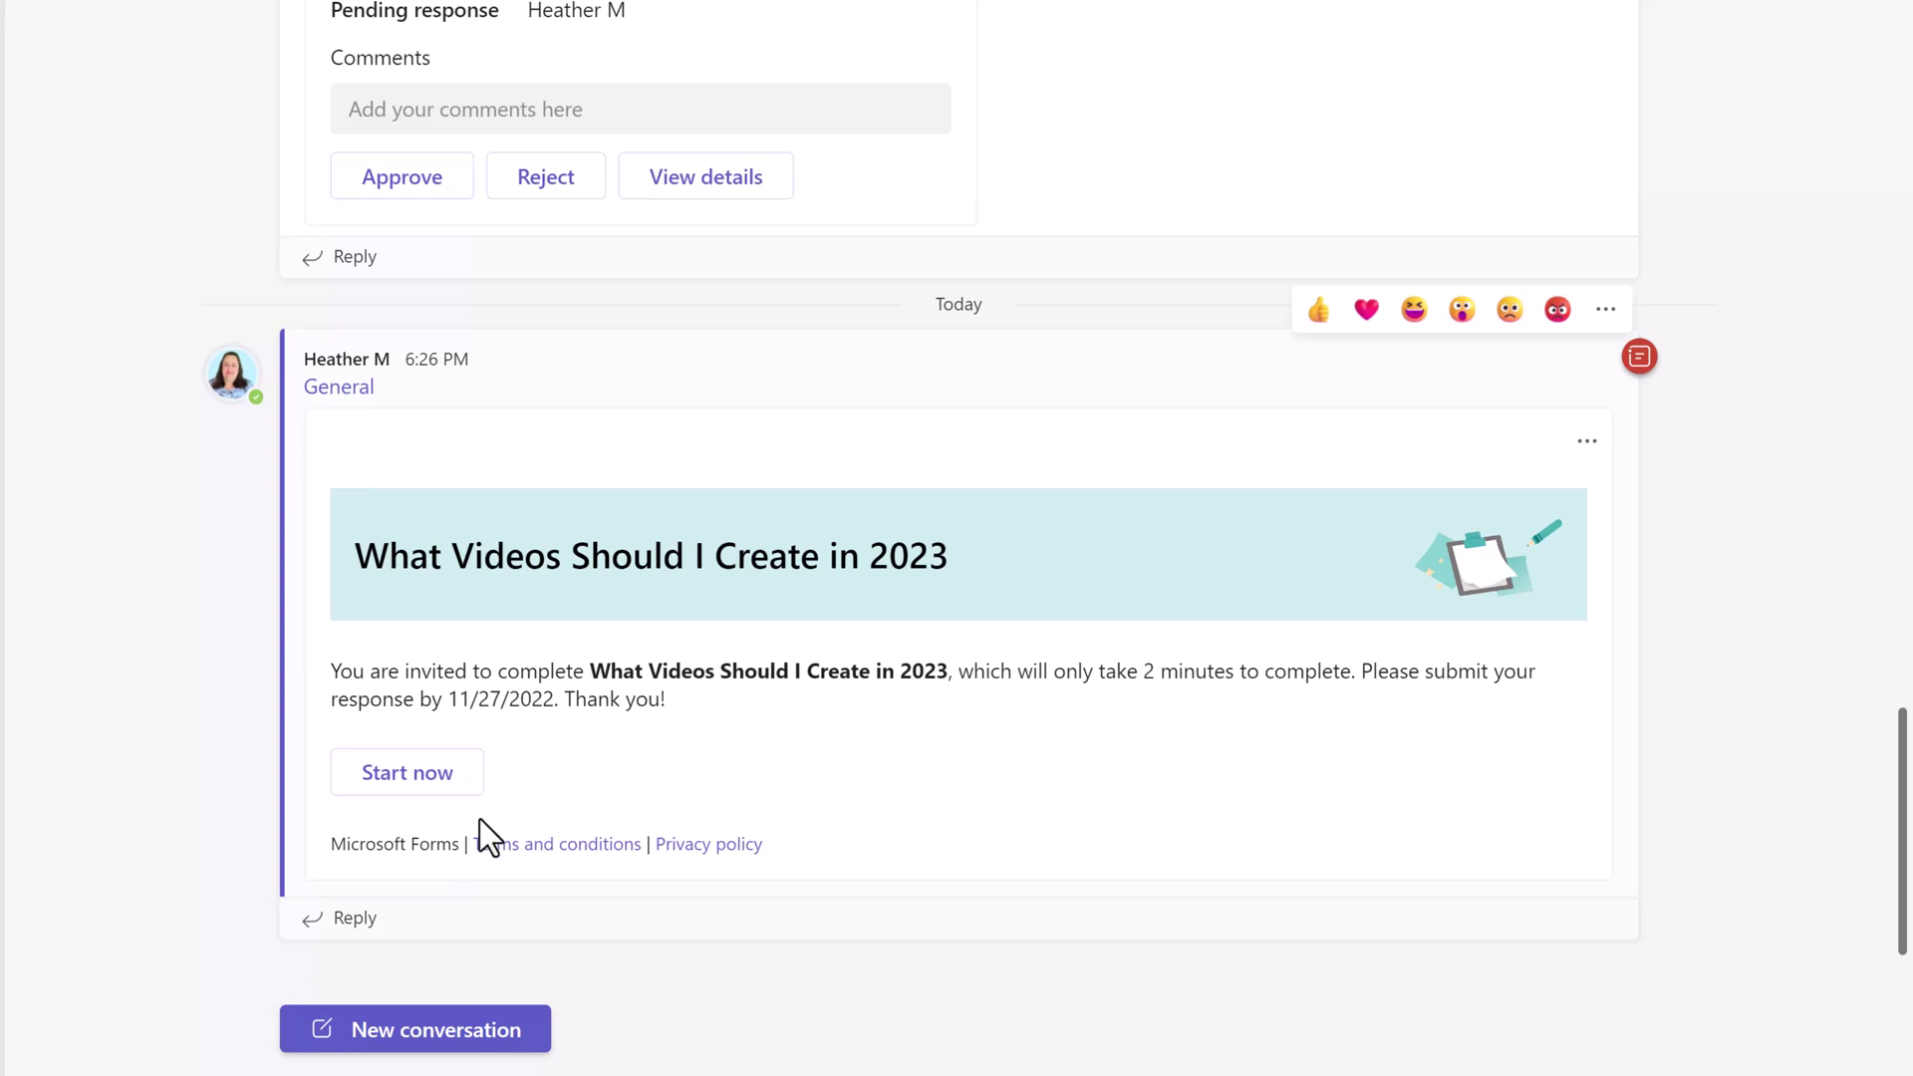
Open 'What Videos Should I Create in 2023' from the Teams Forms card and scroll its questions
click(423, 785)
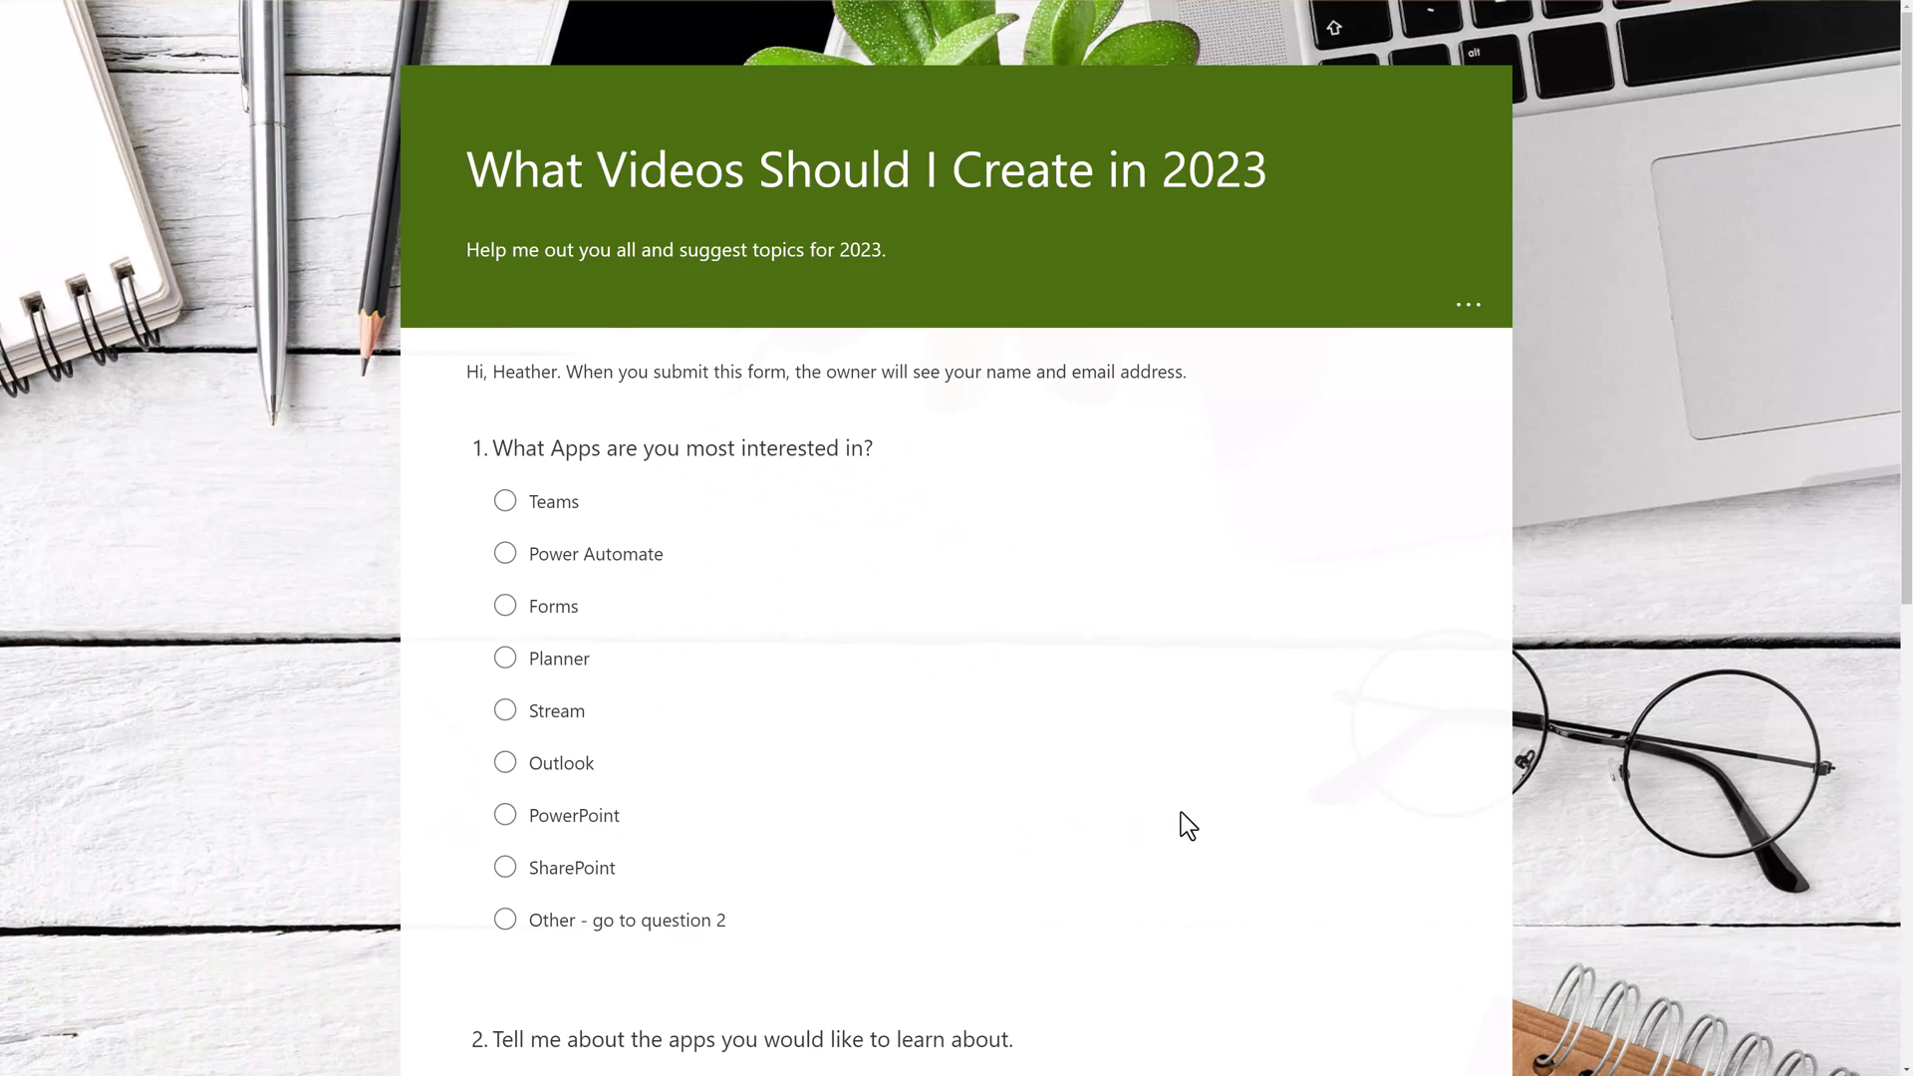
scroll(1096, 766, down, 8)
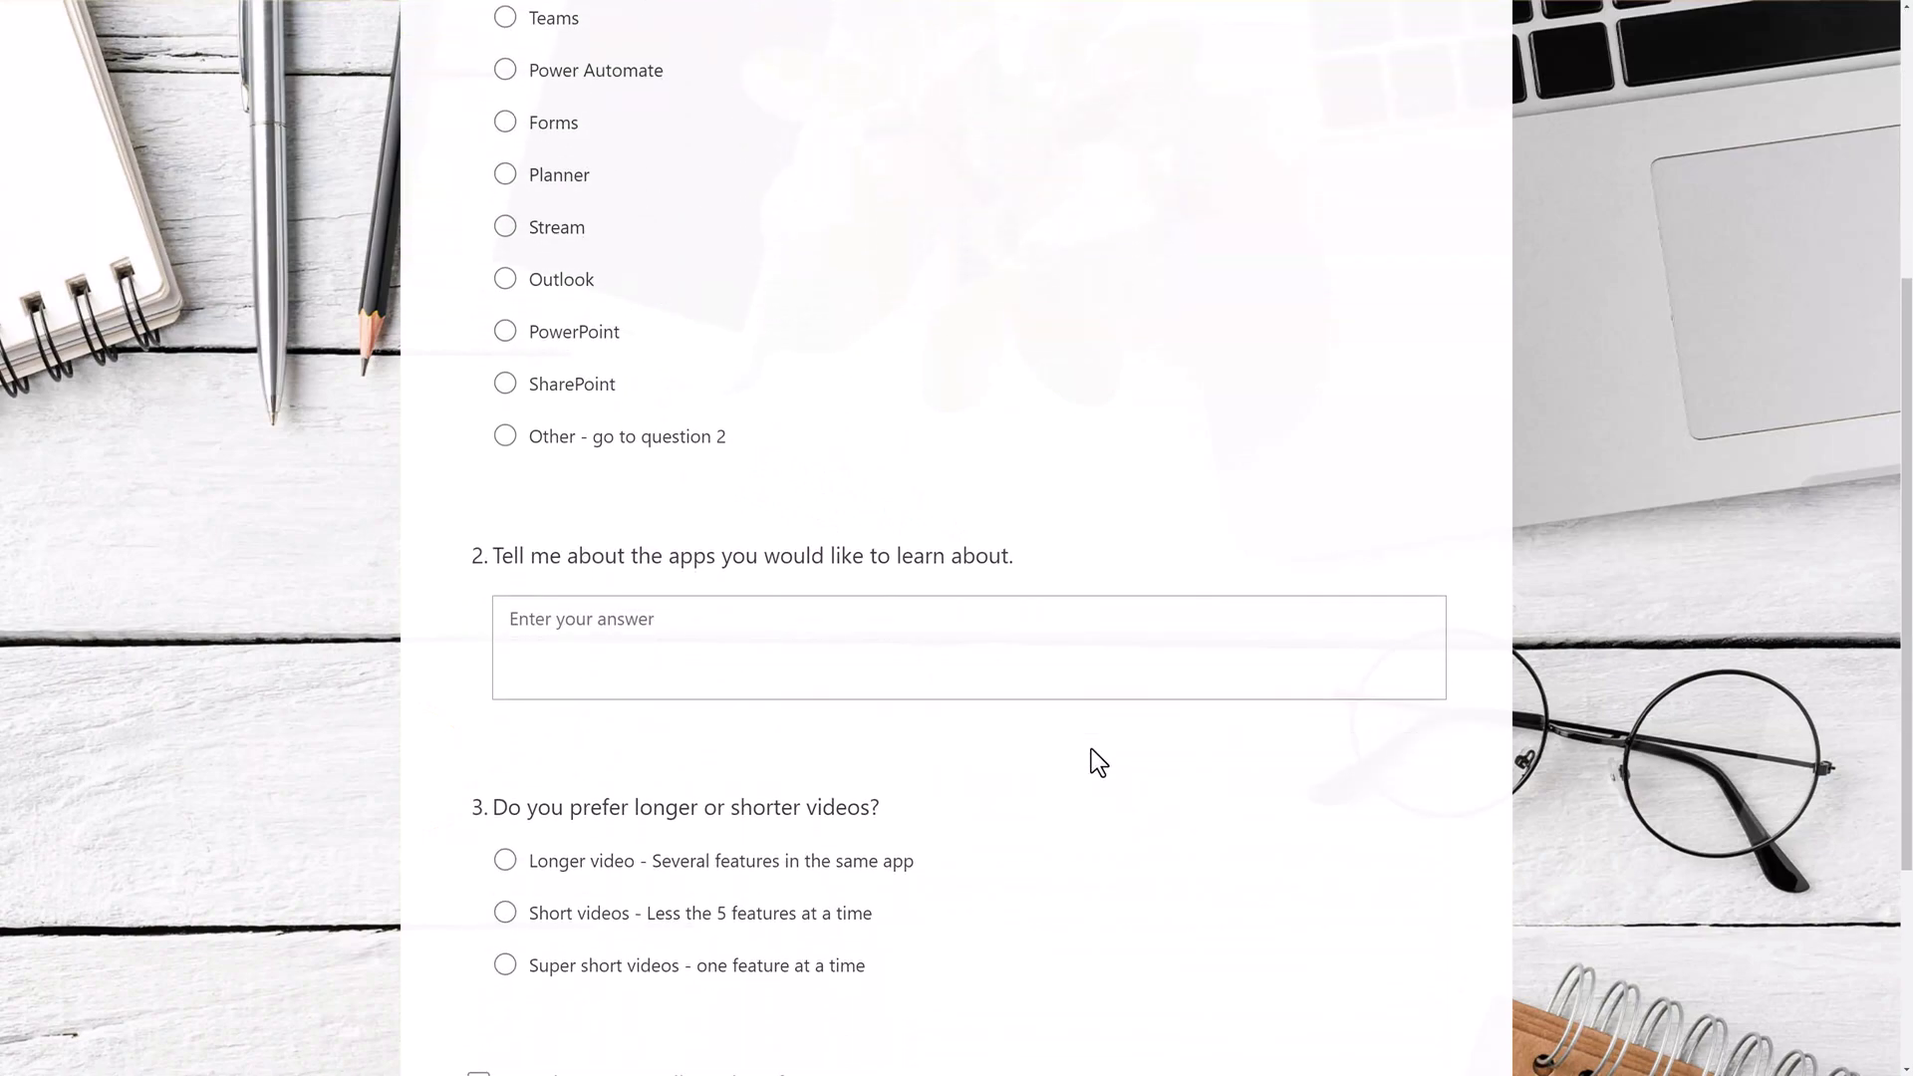